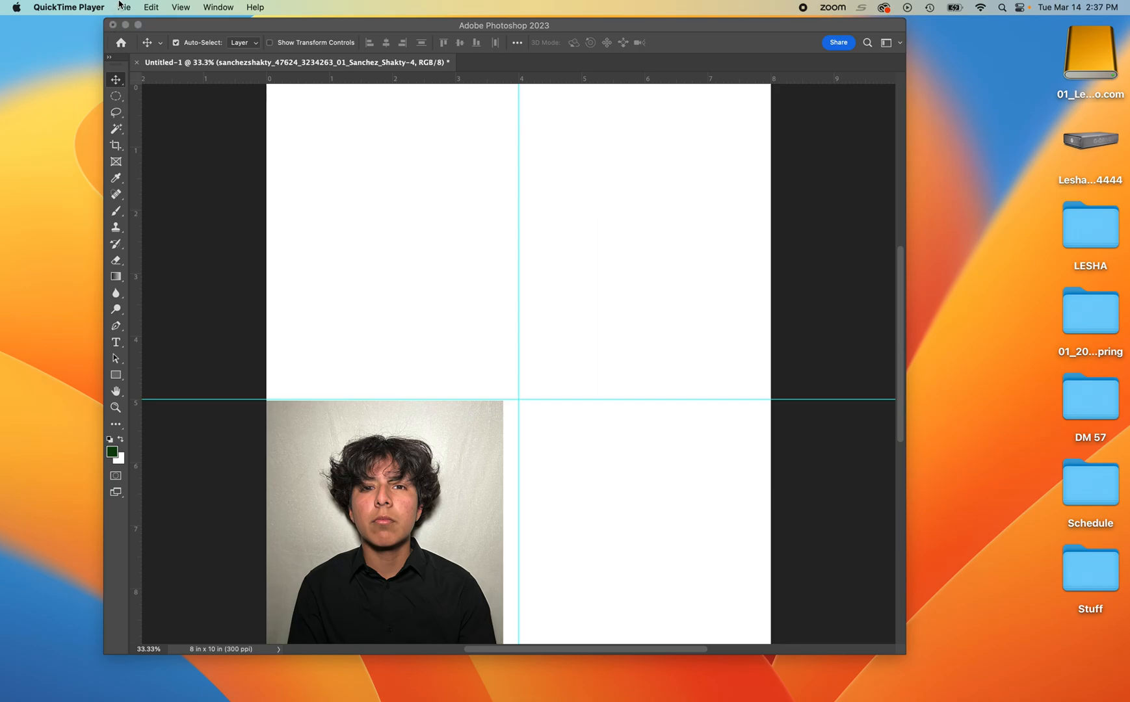
# Create a new landscape document 10 inches wide by 8 inches high at a resolution of 150 pixels/inch
pyautogui.click(171, 185)
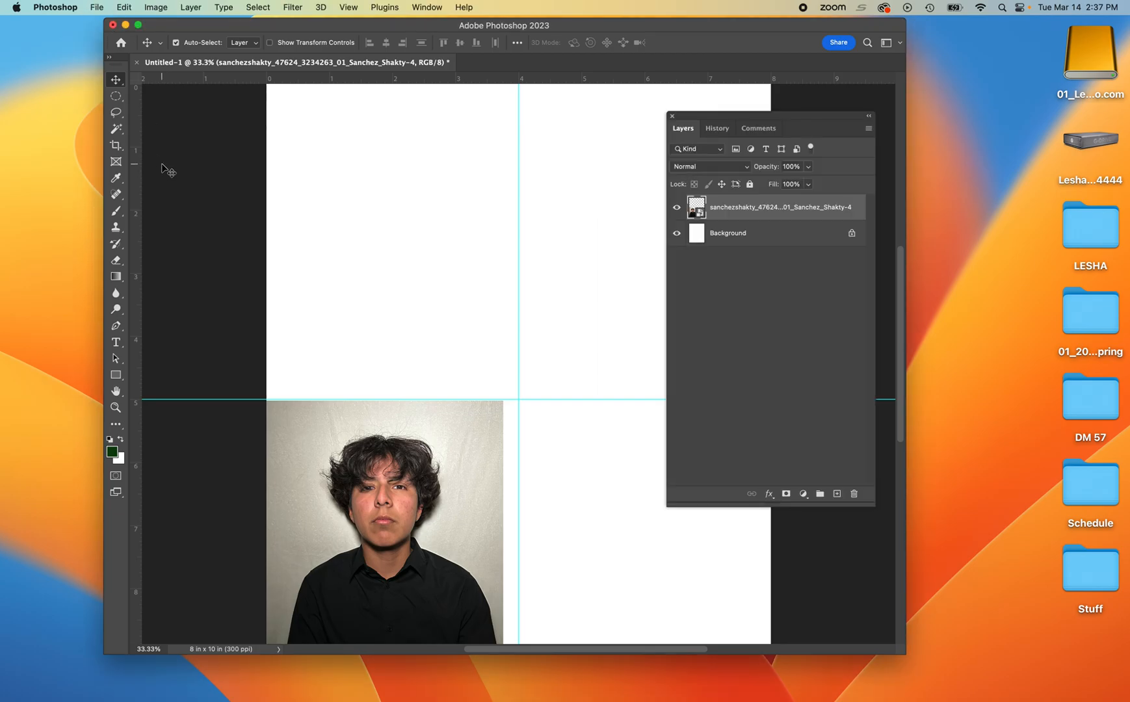
pyautogui.click(97, 8)
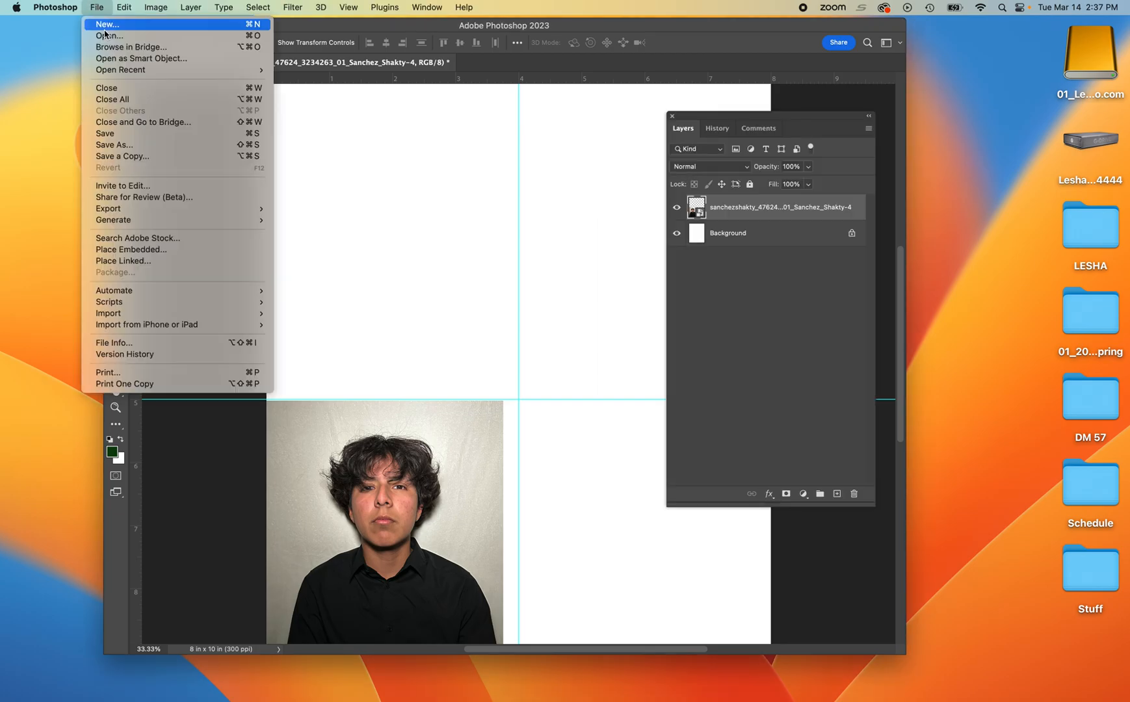
pyautogui.click(107, 25)
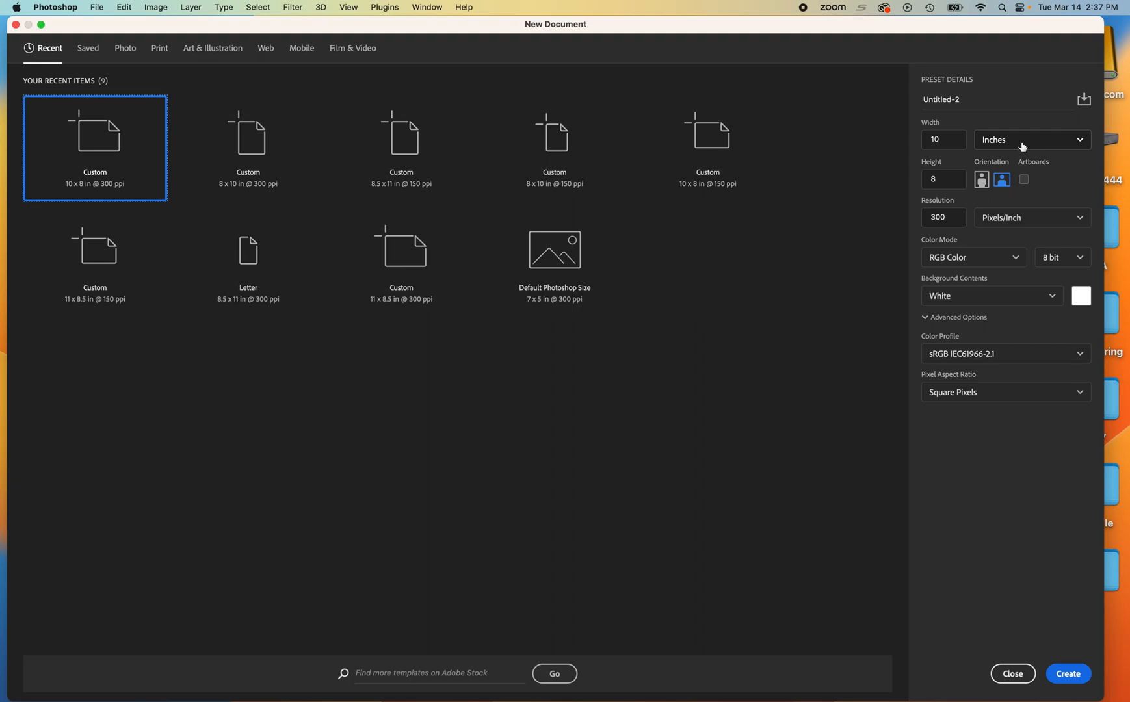
pyautogui.click(1006, 182)
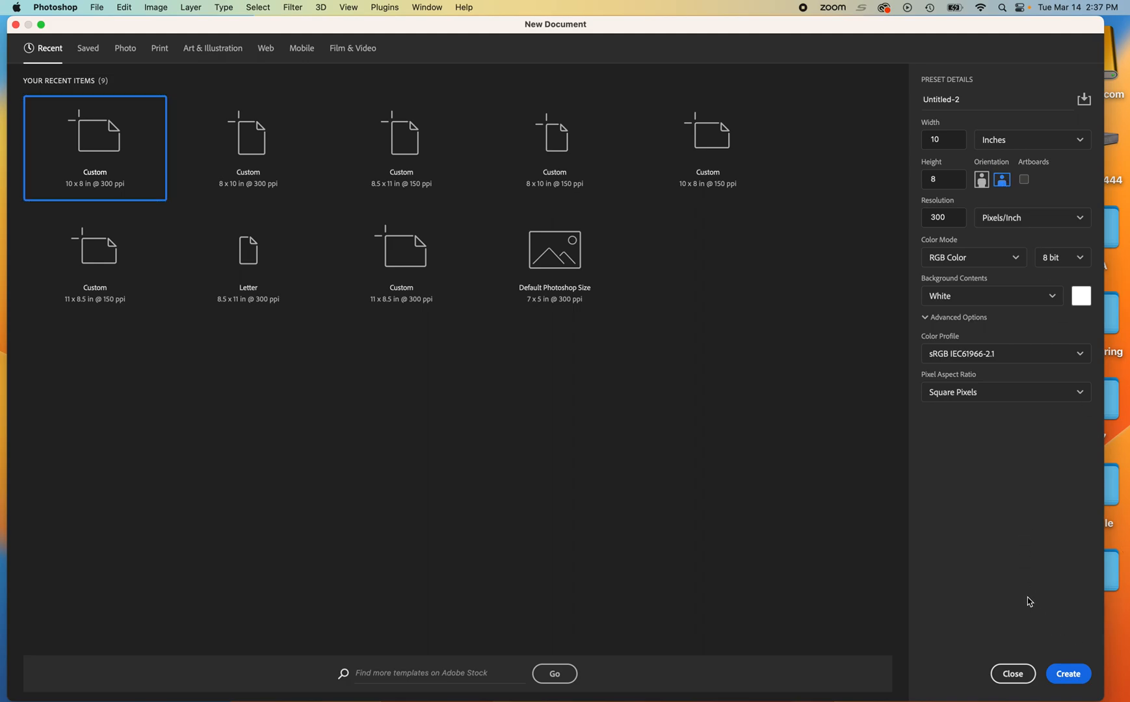
pyautogui.doubleClick(956, 218)
pyautogui.write('150')
pyautogui.click(1069, 675)
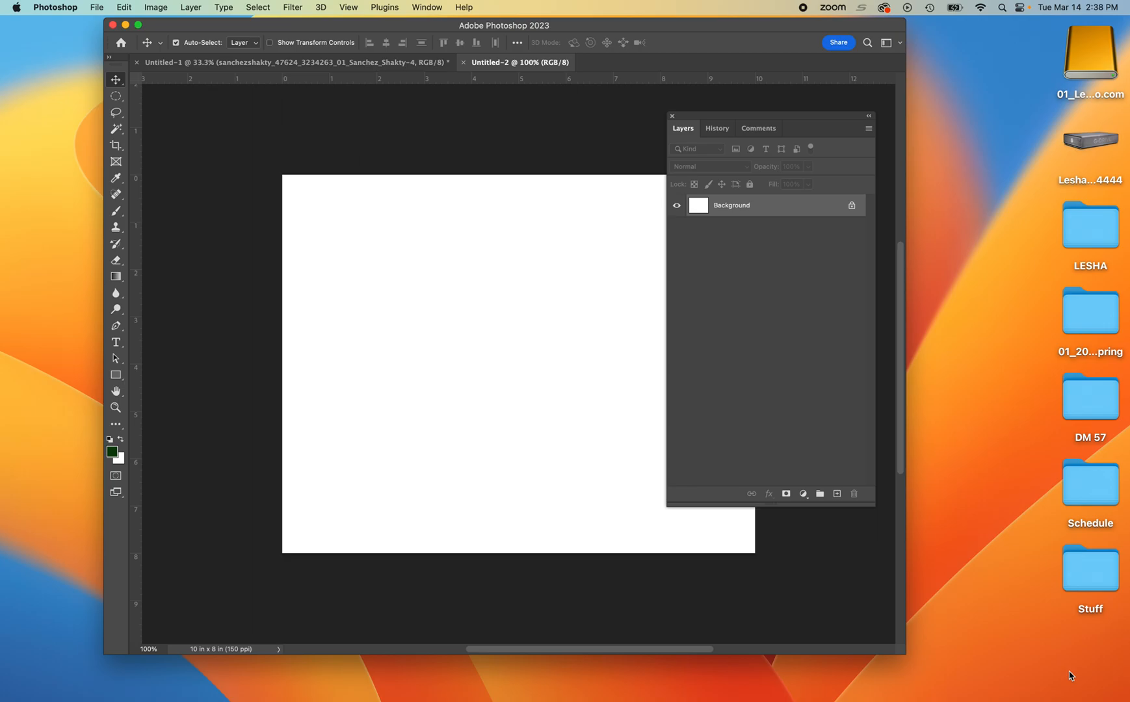
# Dock the floating Layers panel, collapse it to icons, and enlarge the application window to fill the screen
pyautogui.moveTo(693, 113); pyautogui.dragTo(903, 136)
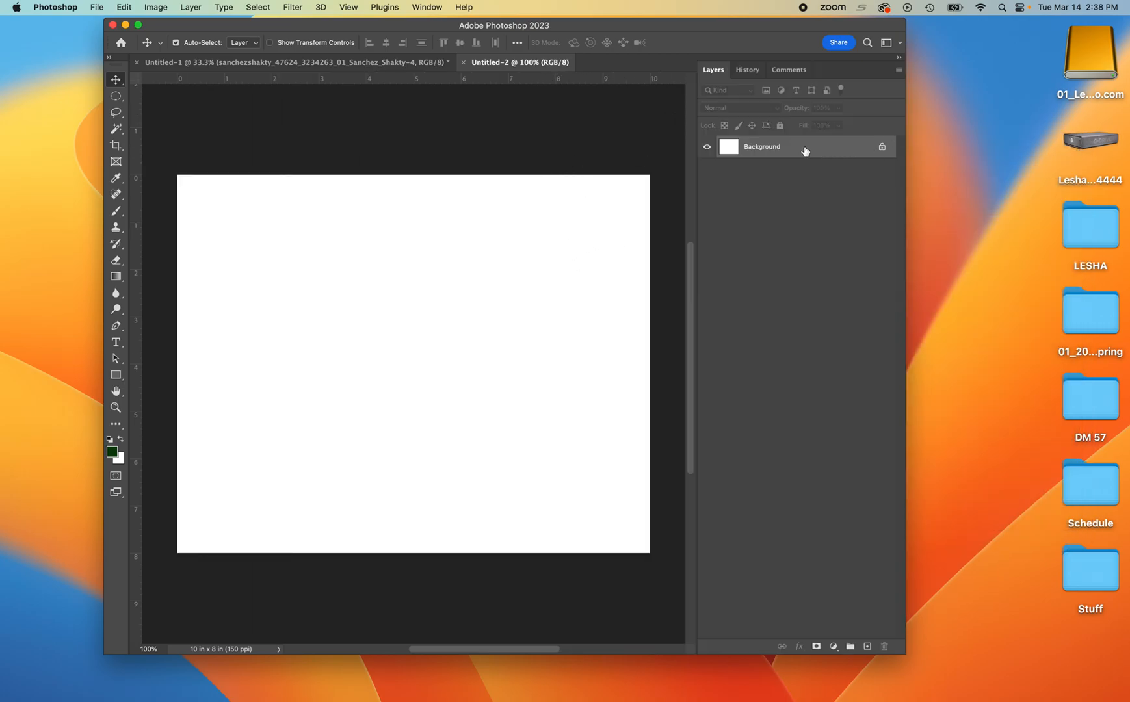
pyautogui.click(901, 58)
pyautogui.moveTo(488, 26); pyautogui.dragTo(386, 24)
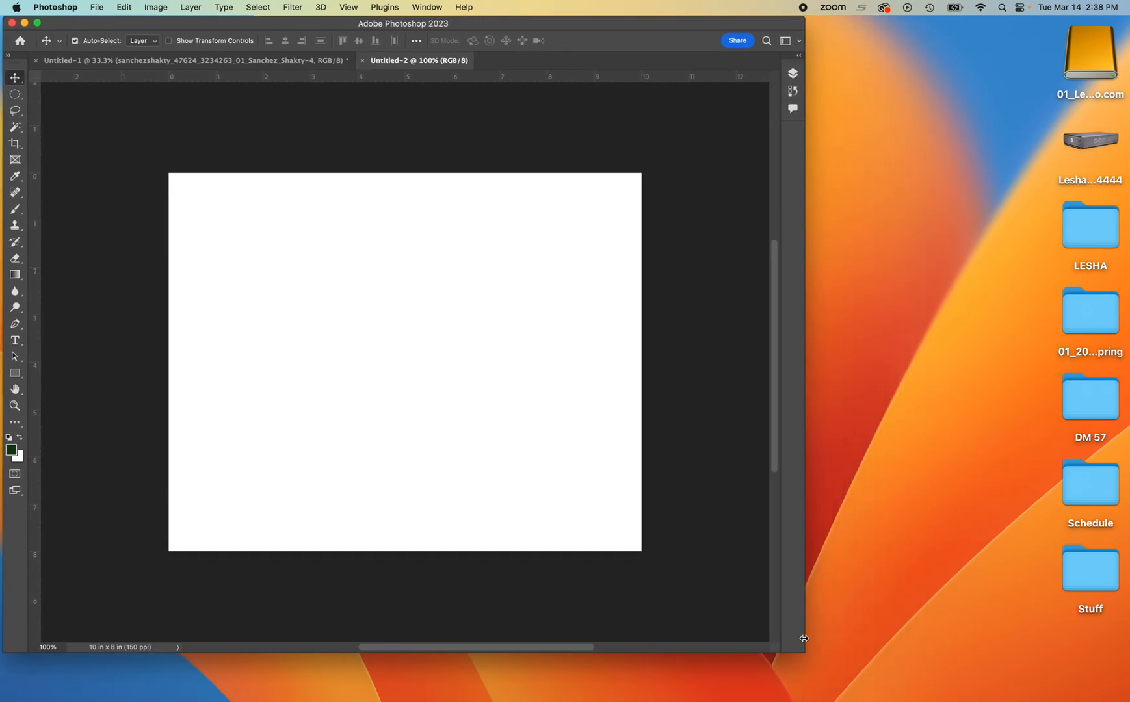
pyautogui.moveTo(805, 640); pyautogui.dragTo(1127, 700)
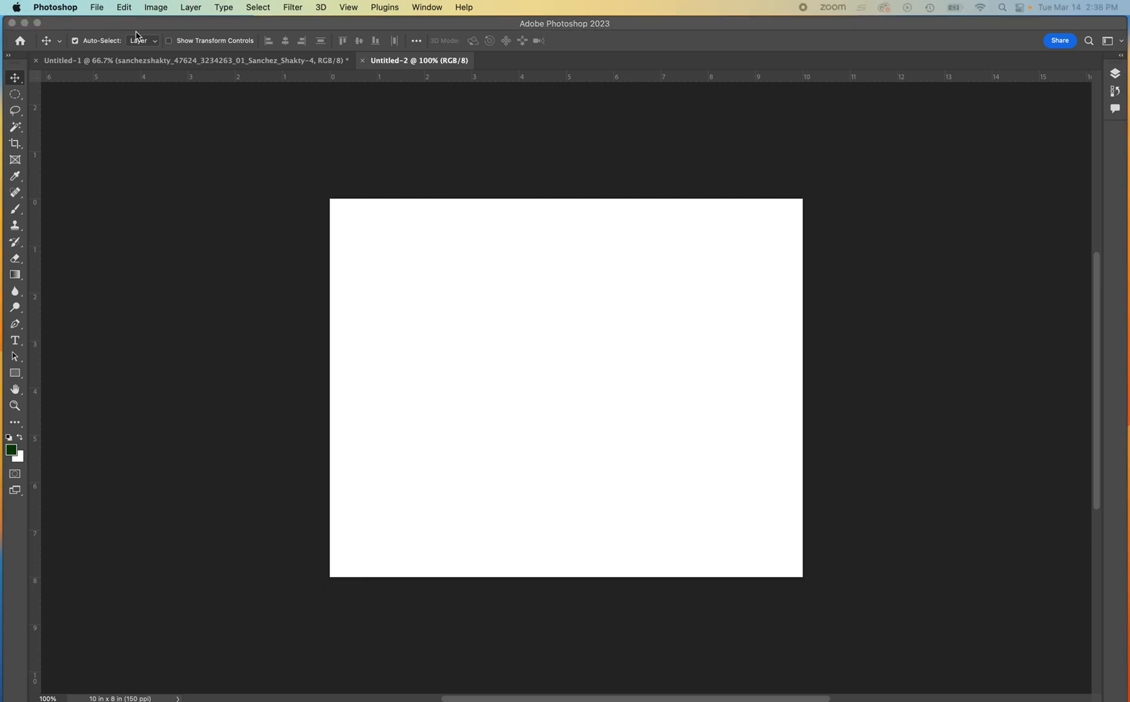
pyautogui.click(113, 26)
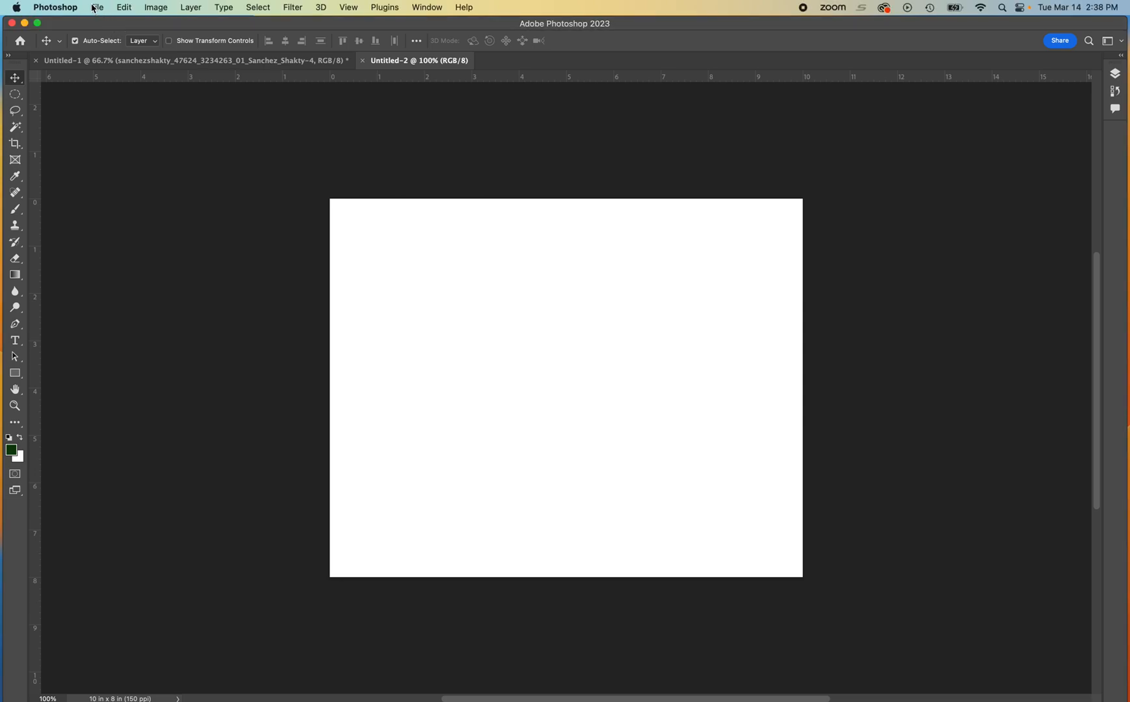
pyautogui.click(95, 7)
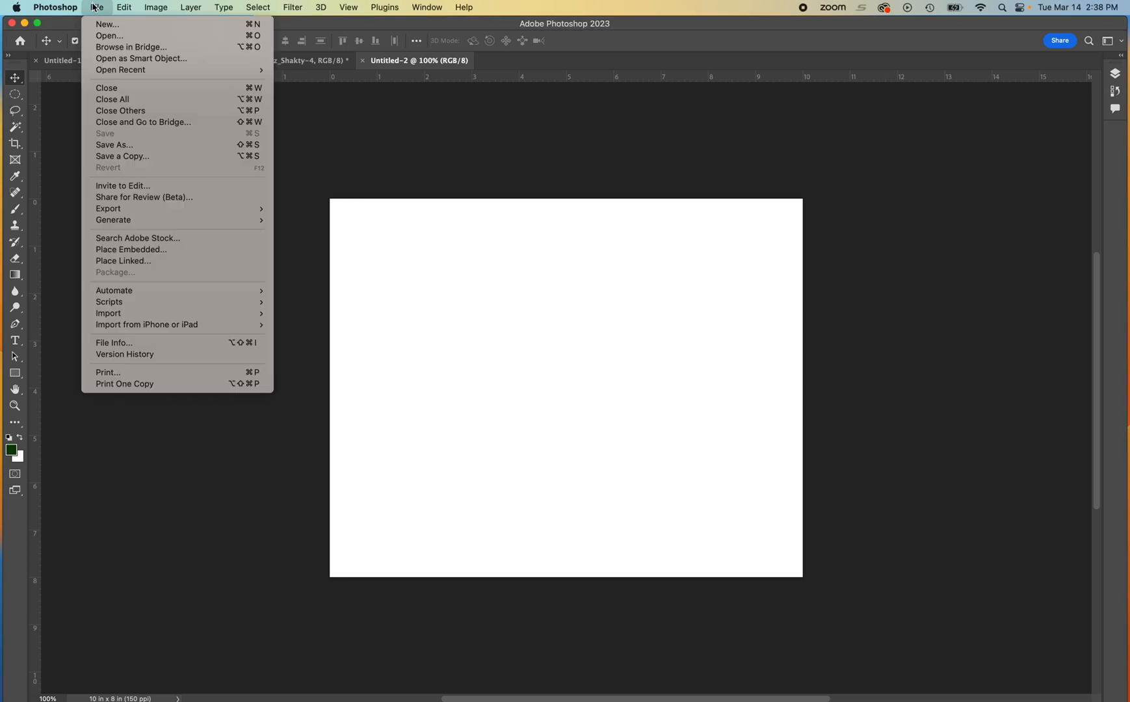
pyautogui.click(126, 254)
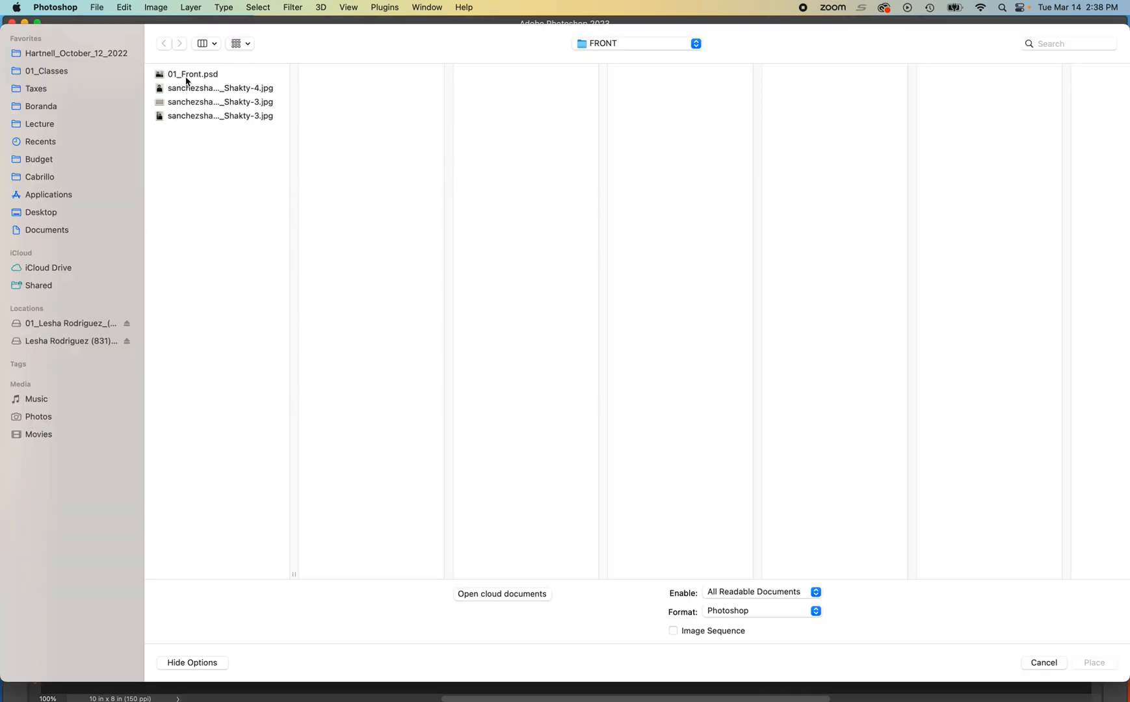
pyautogui.click(179, 117)
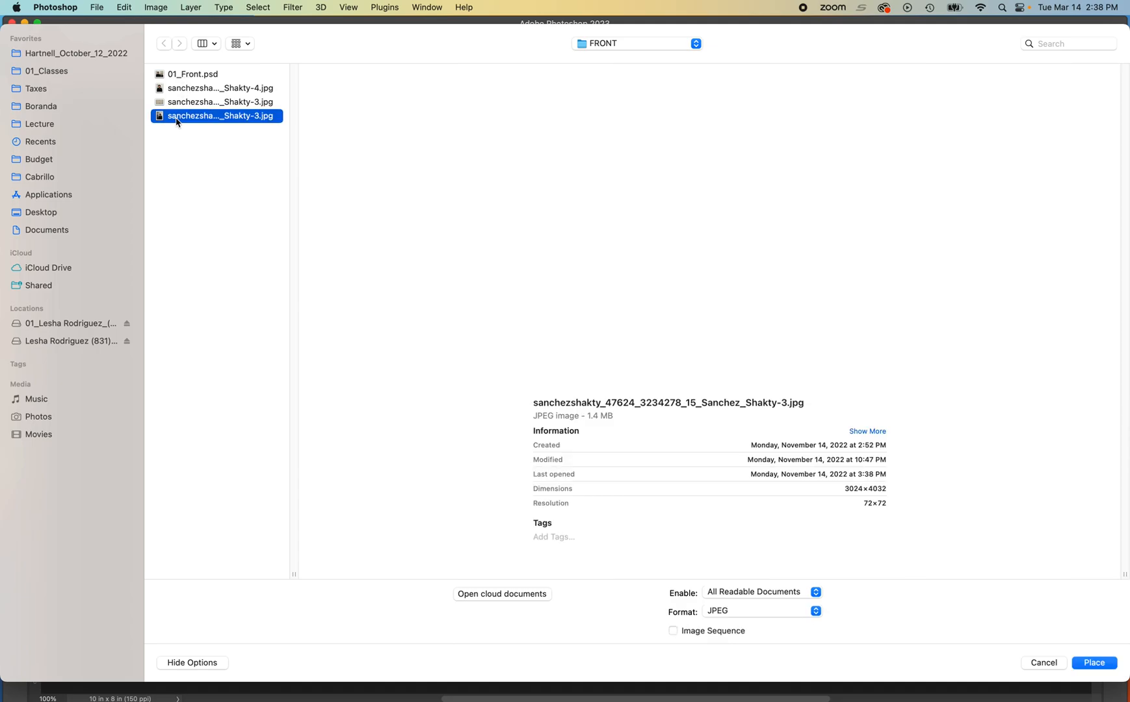
pyautogui.click(179, 89)
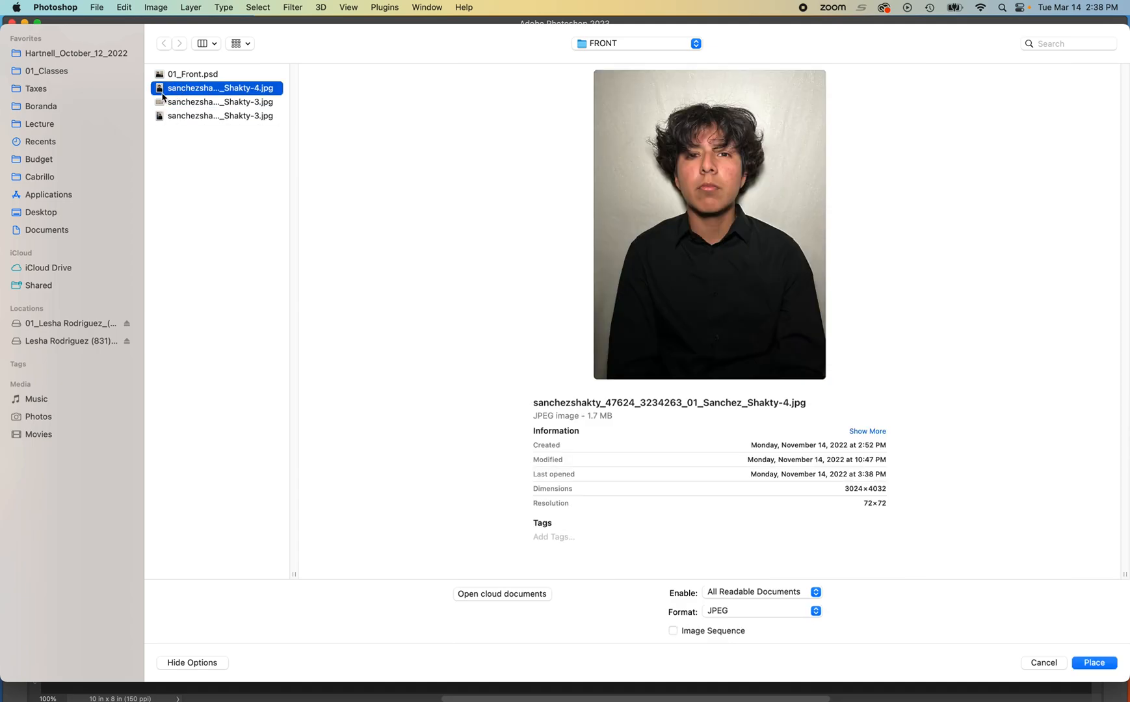
pyautogui.click(1095, 665)
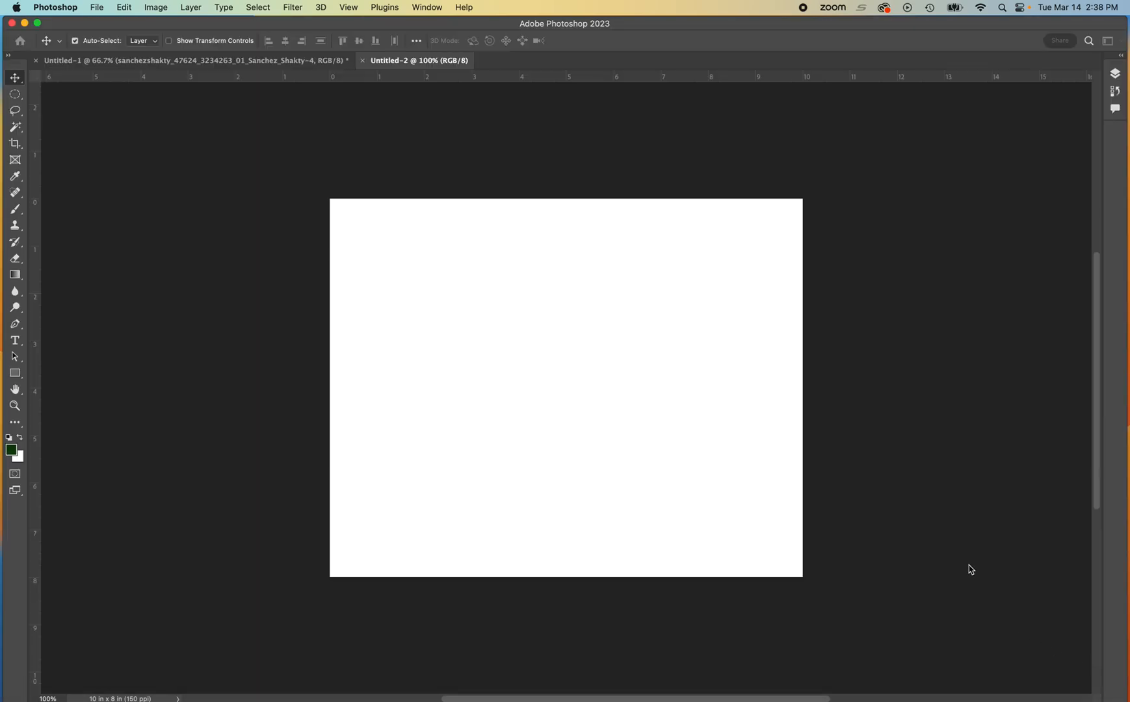
pyautogui.moveTo(552, 309); pyautogui.dragTo(460, 315)
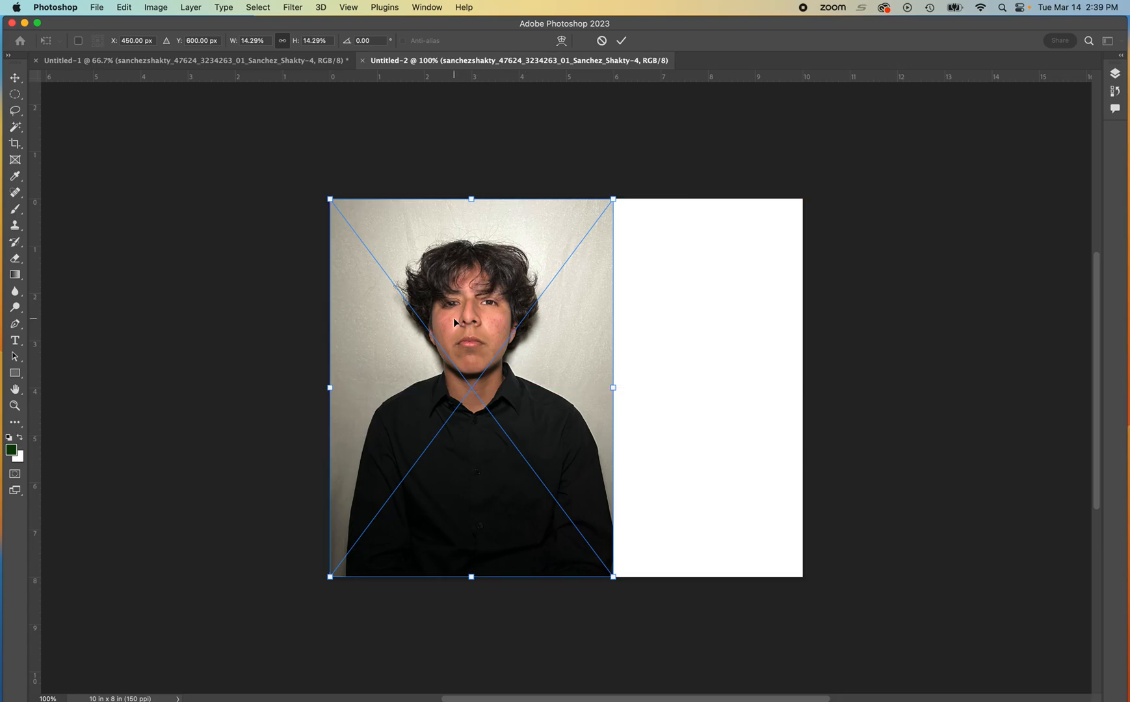
pyautogui.press('Escape')
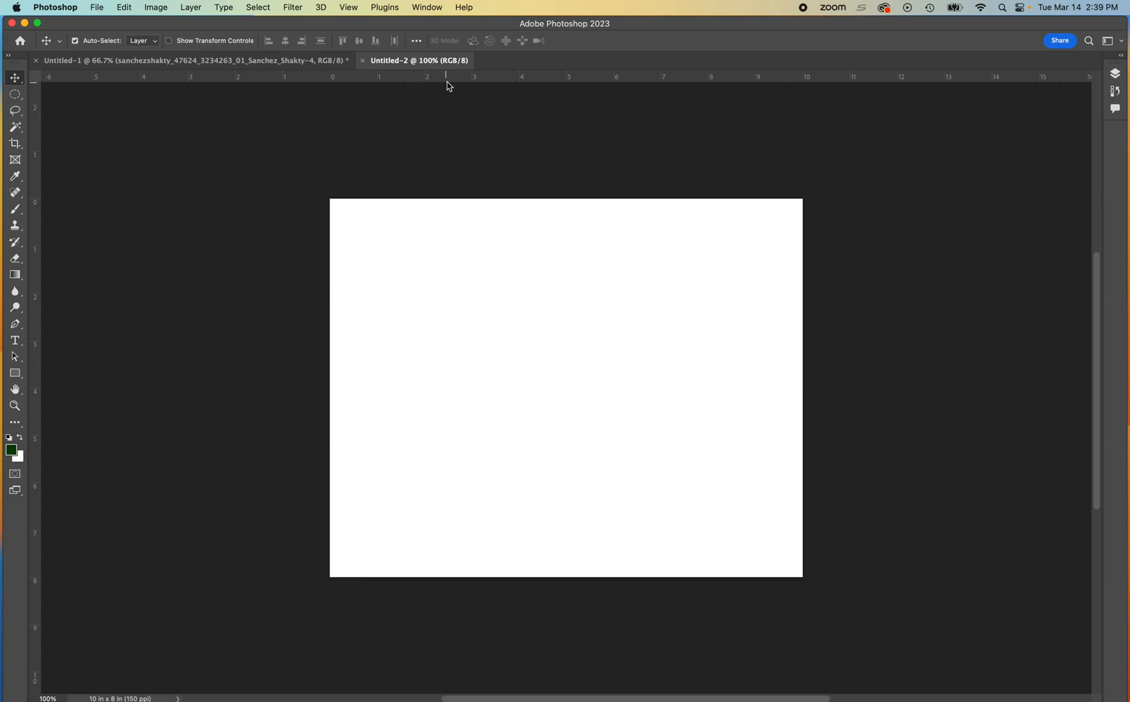
# Add a horizontal guide at 4 inches and a vertical guide at 5 inches through the canvas centre, leaving the rulers shown
pyautogui.moveTo(448, 80); pyautogui.dragTo(415, 385)
pyautogui.moveTo(34, 325); pyautogui.dragTo(569, 324)
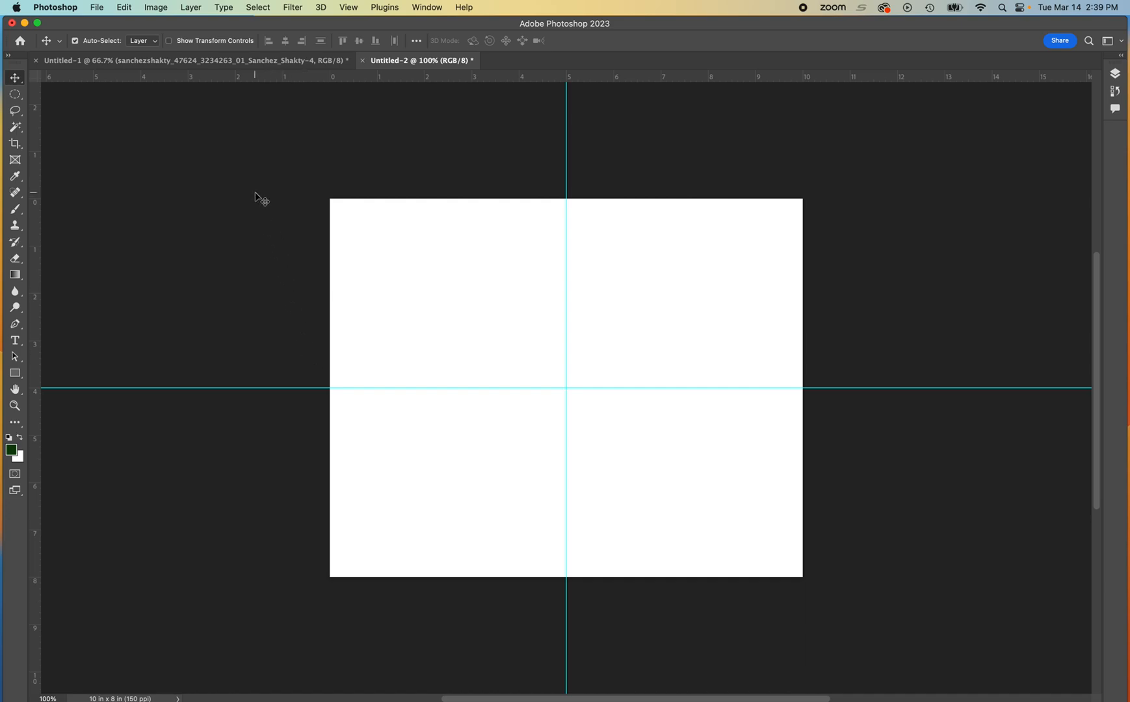
pyautogui.press('super+r')
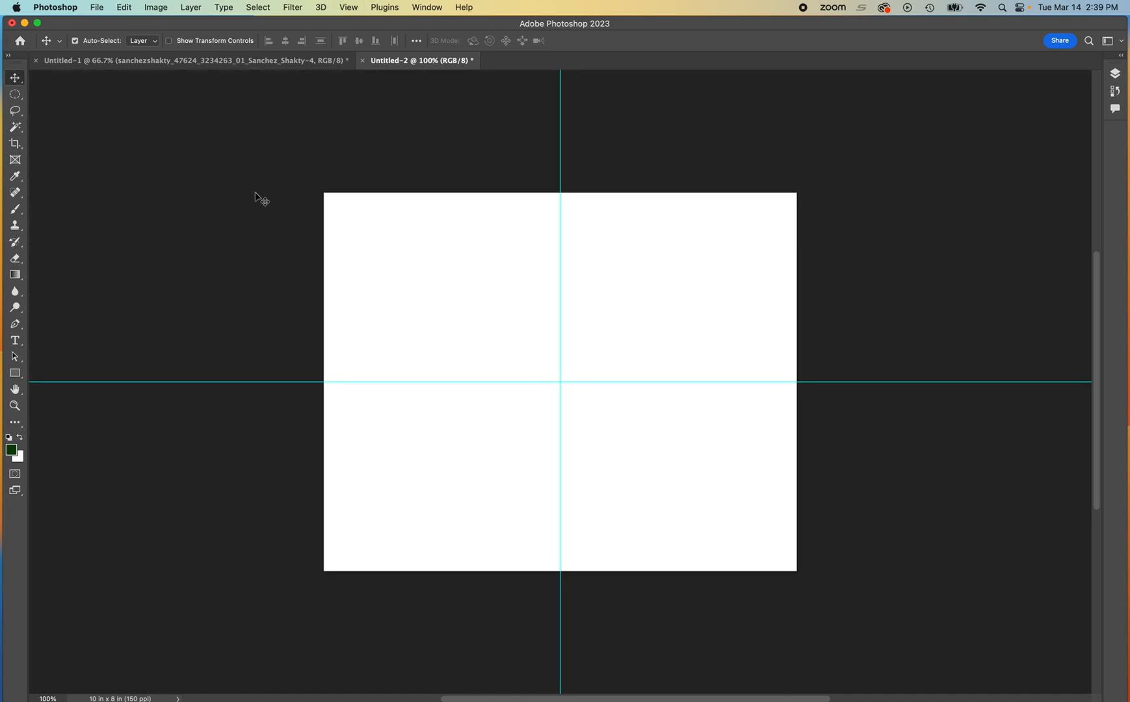
pyautogui.press('super+r')
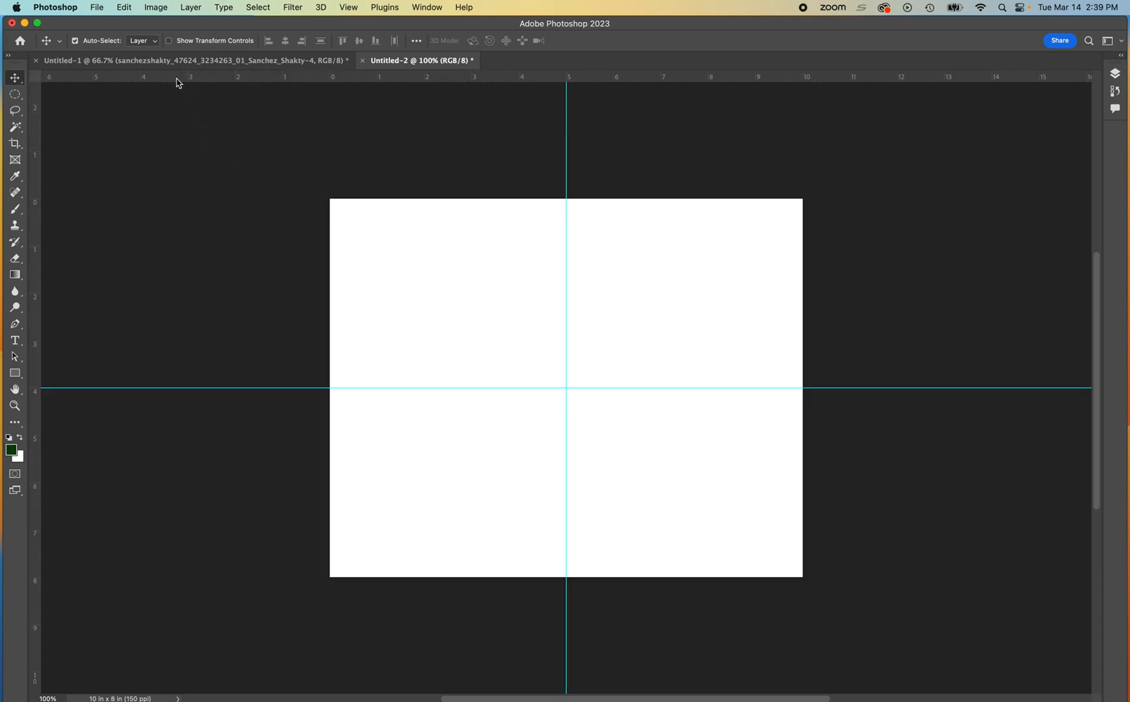
# Choose Inches as the ruler unit in the Units & Rulers preferences
pyautogui.press('i')
pyautogui.moveTo(924, 278); pyautogui.dragTo(241, 128)
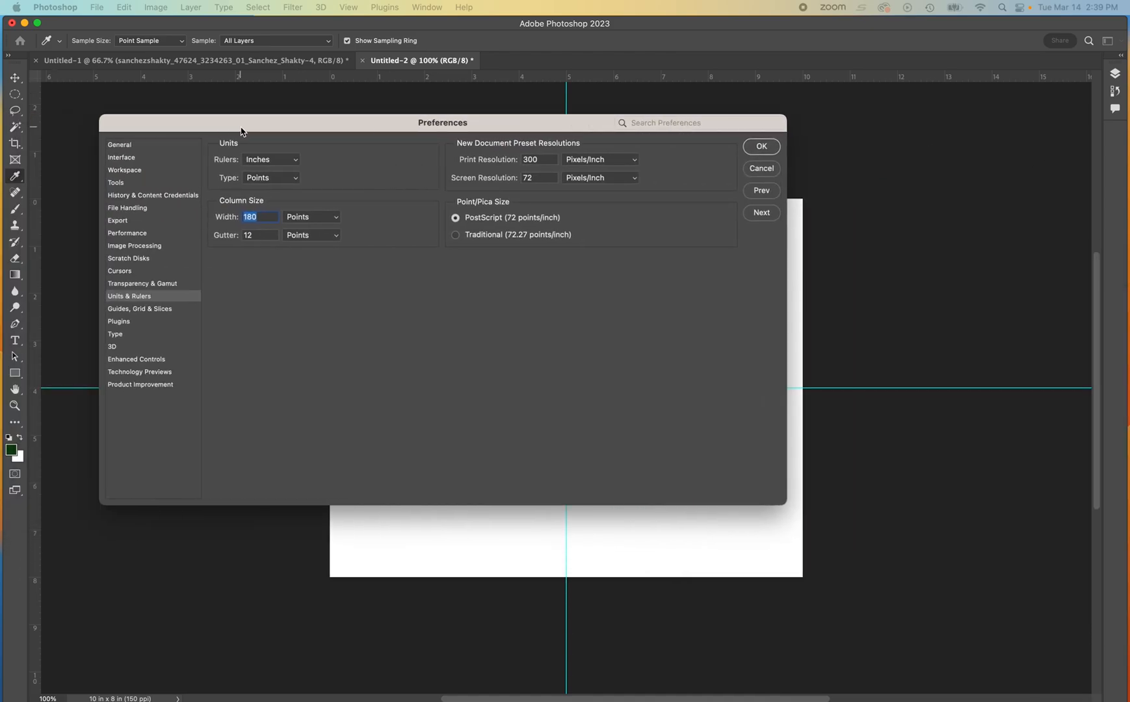
pyautogui.click(286, 162)
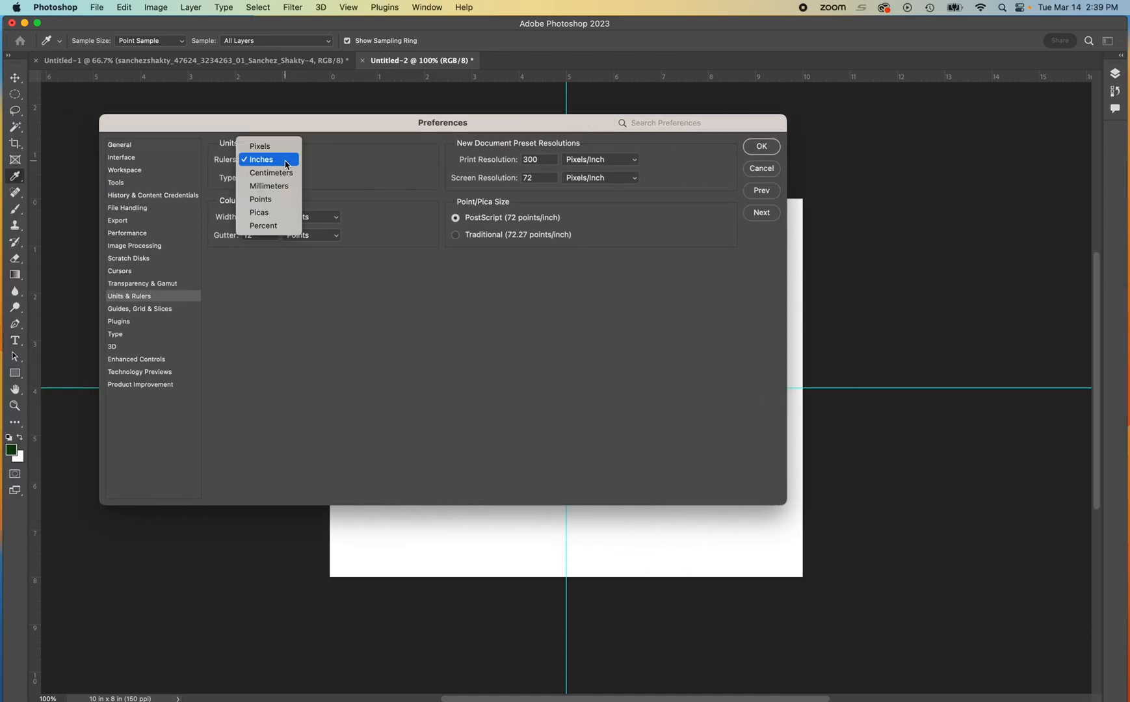
pyautogui.click(286, 160)
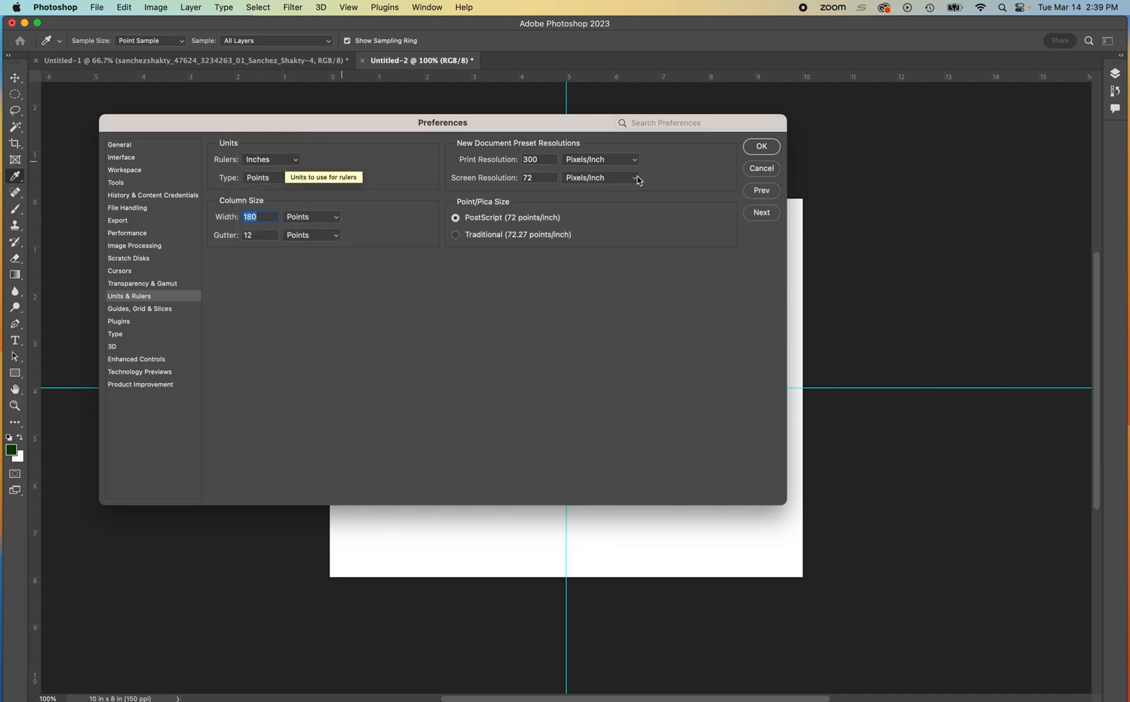
pyautogui.click(762, 146)
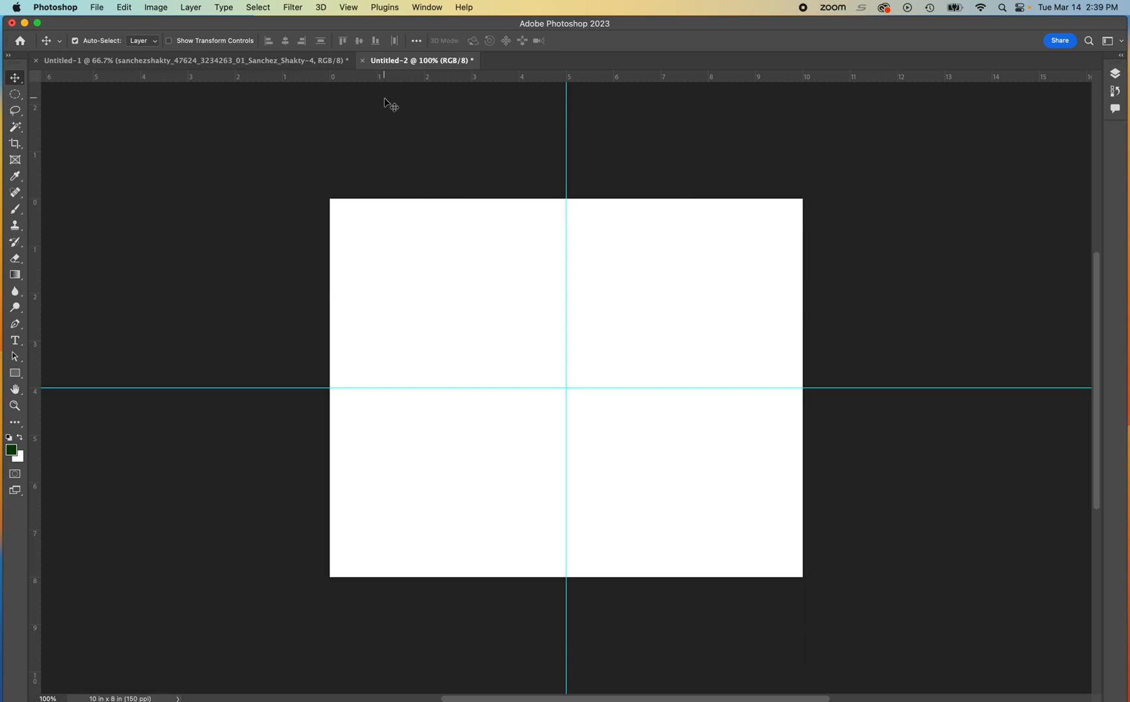
# Place the frontal portrait JPEG ending in -4 as an embedded image, aligned to the canvas's left edge at full canvas height
pyautogui.click(97, 8)
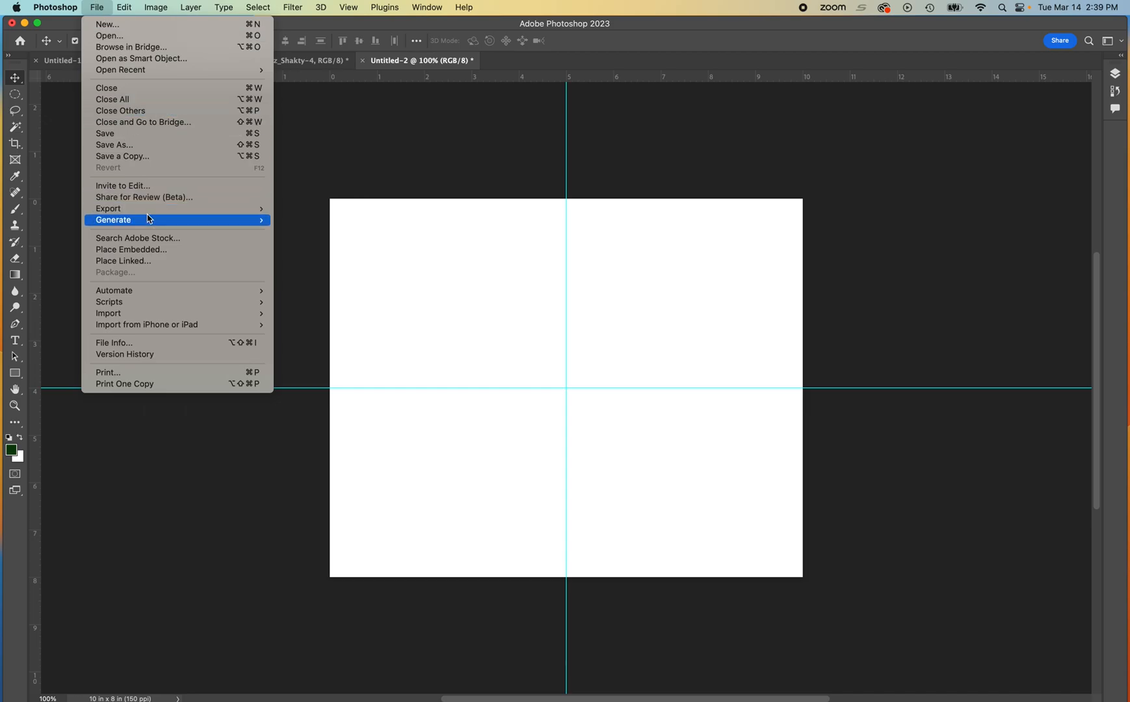
pyautogui.click(154, 255)
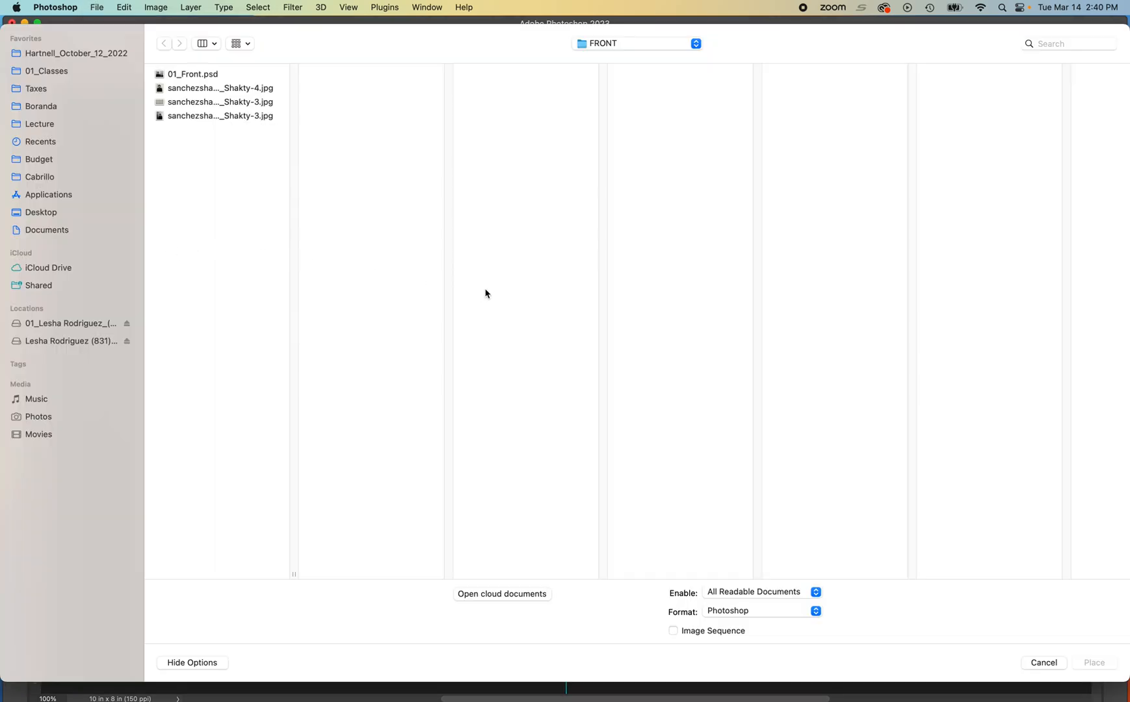
pyautogui.click(202, 89)
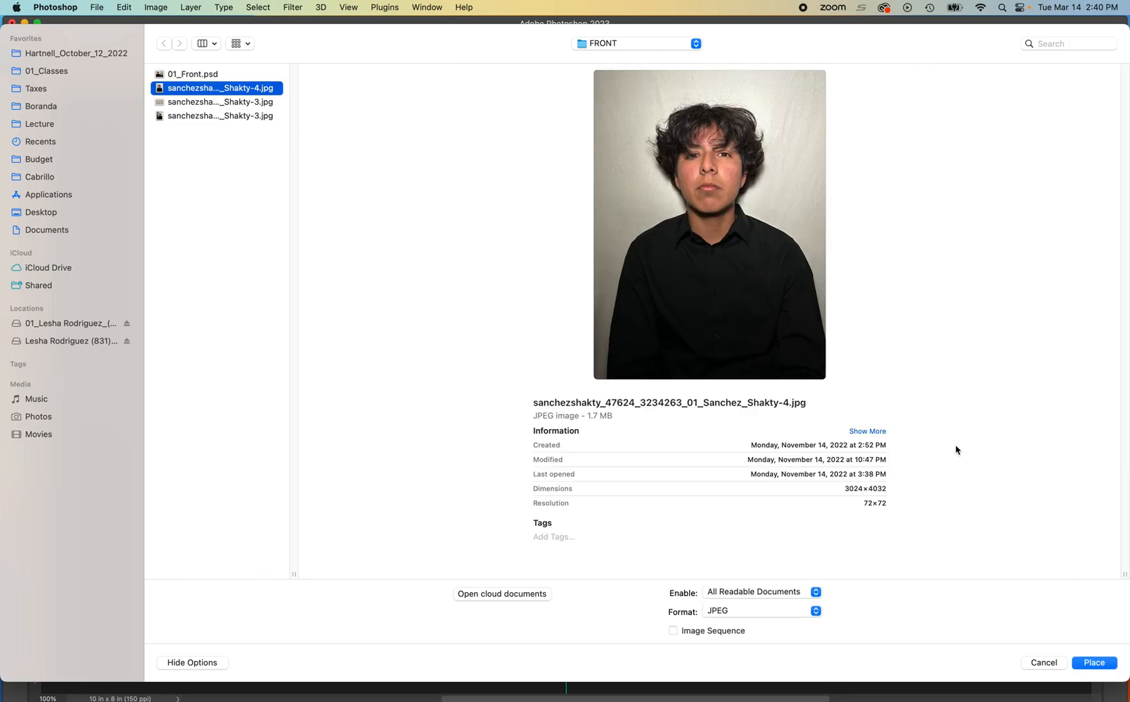
pyautogui.click(1093, 663)
pyautogui.moveTo(526, 355); pyautogui.dragTo(434, 357)
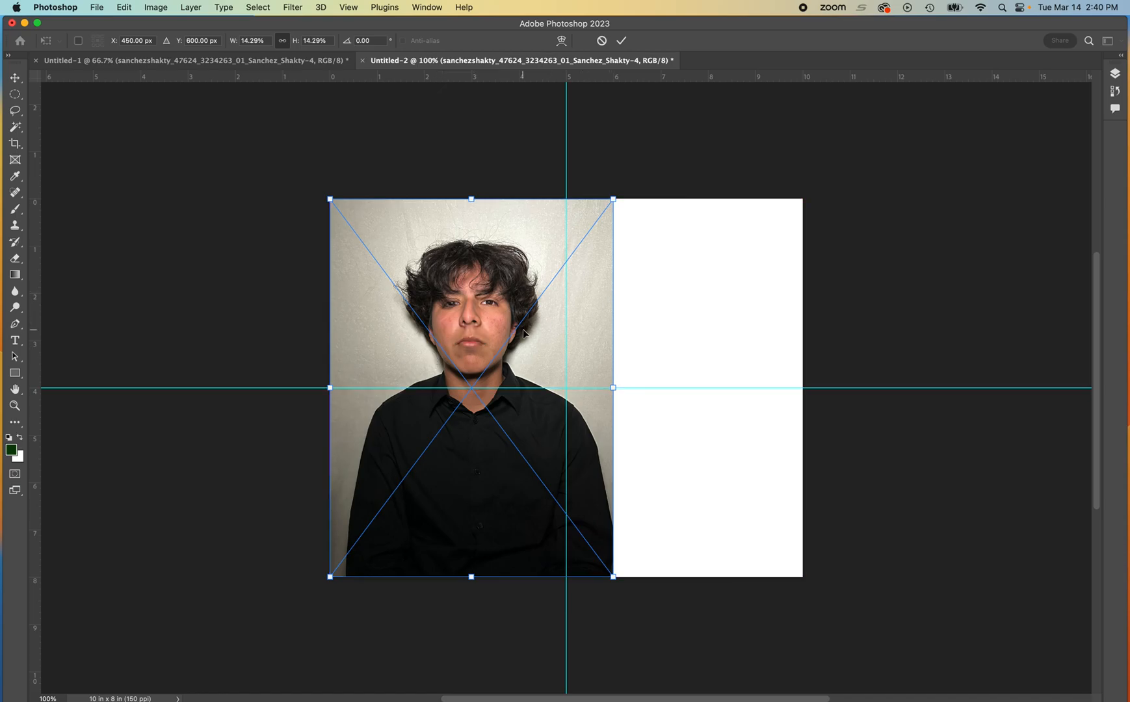
pyautogui.press('Return')
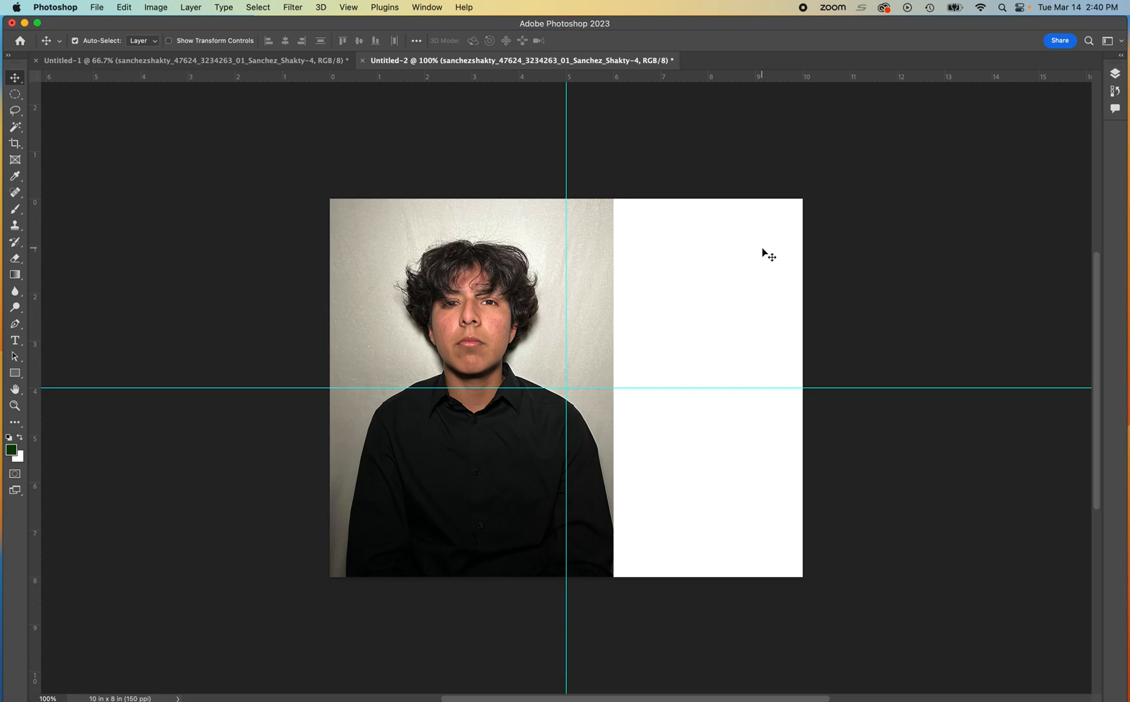
# Place the portrait JPEG with the studio light as an embedded image, scaled to about 9.94%, in the canvas's lower-right area beside the large portrait
pyautogui.click(97, 8)
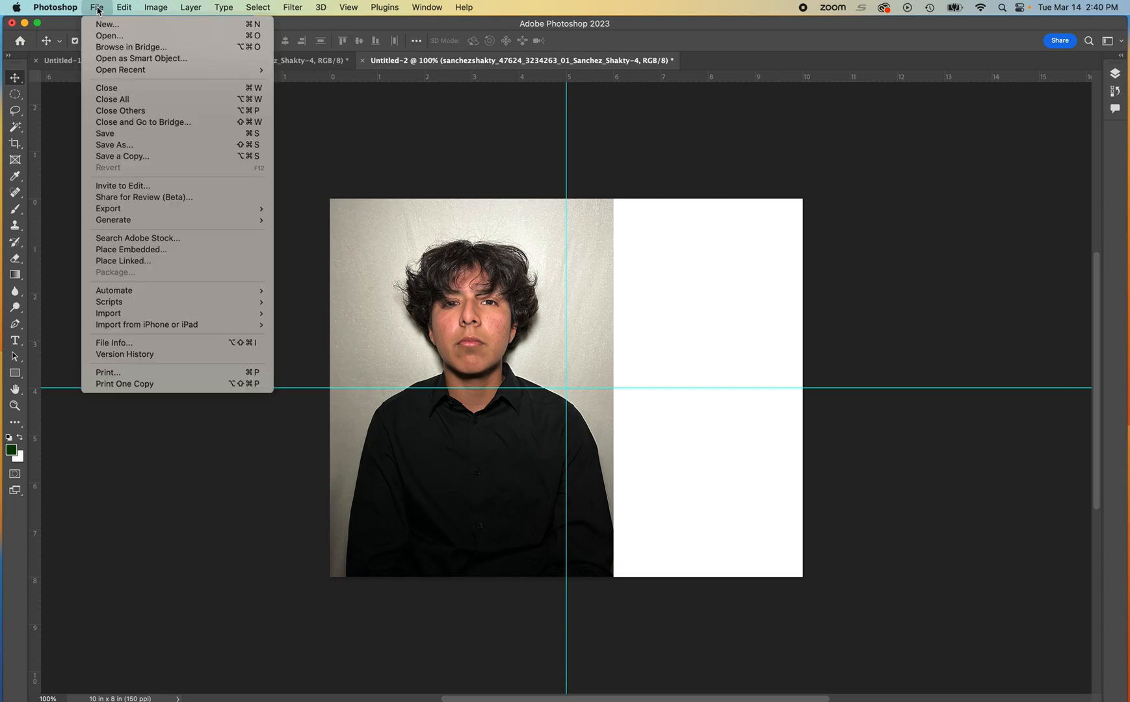
pyautogui.click(149, 251)
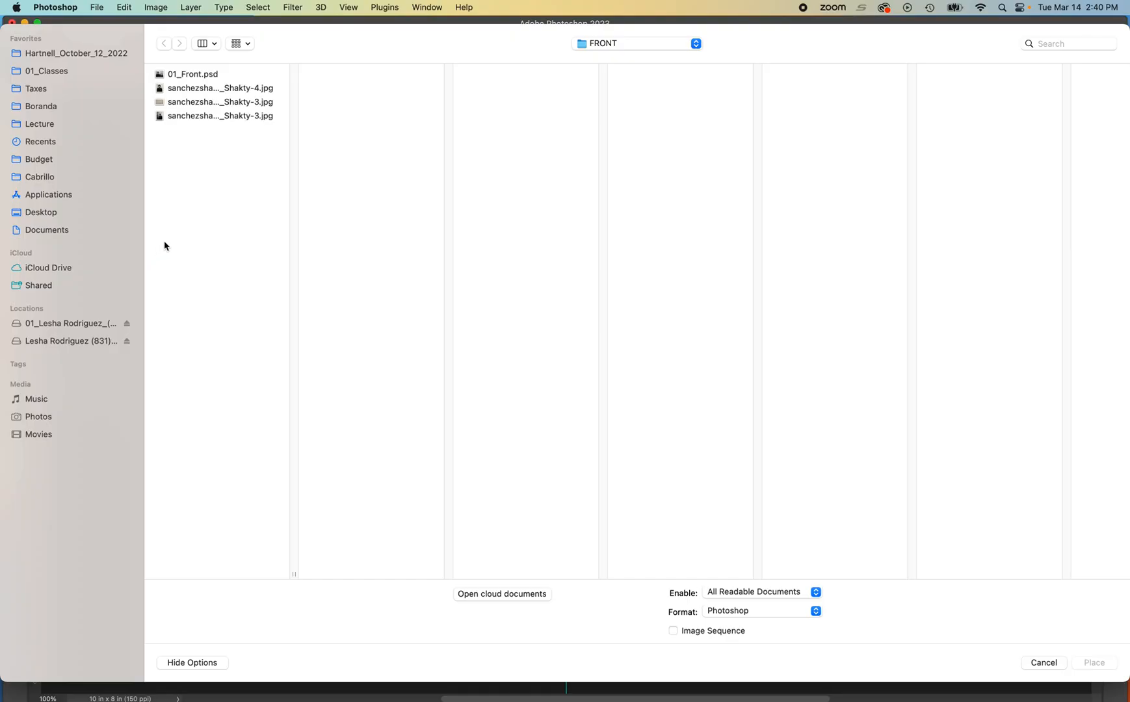
pyautogui.click(203, 78)
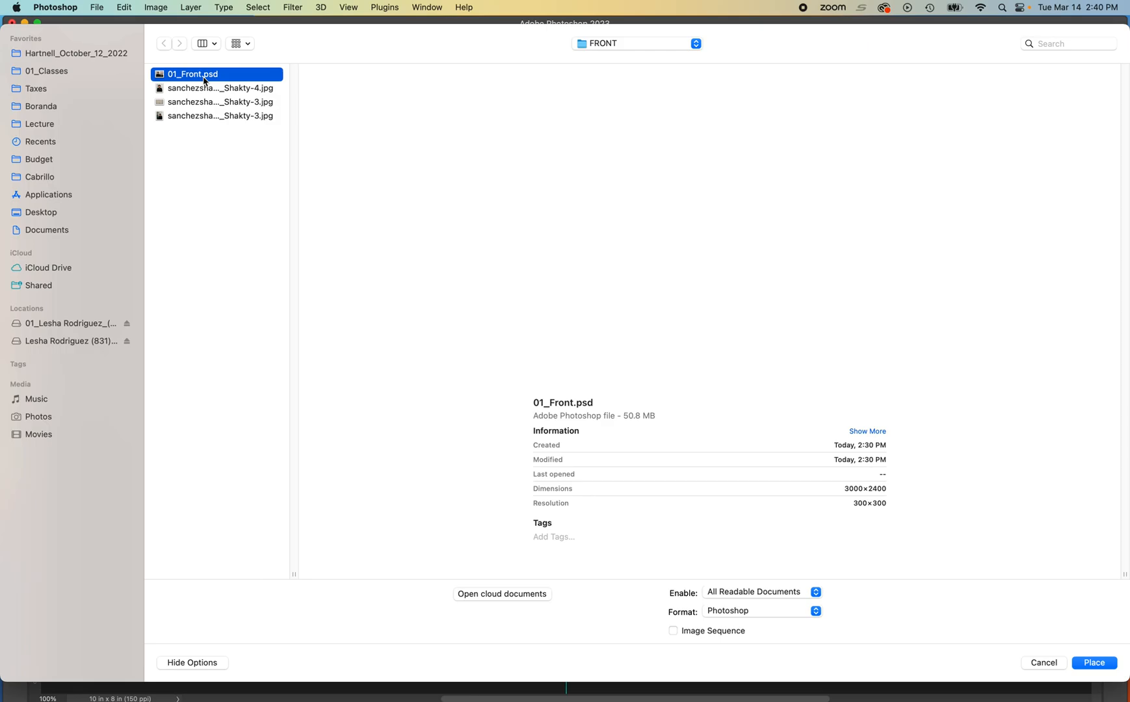
pyautogui.click(191, 117)
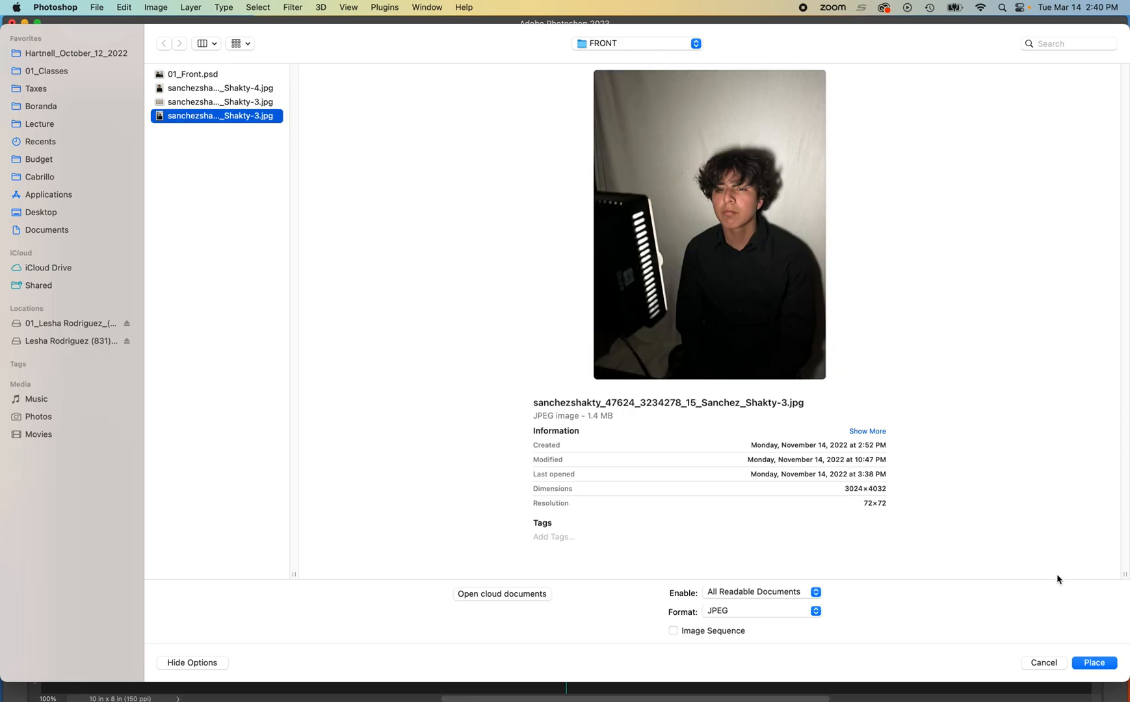
pyautogui.click(1095, 663)
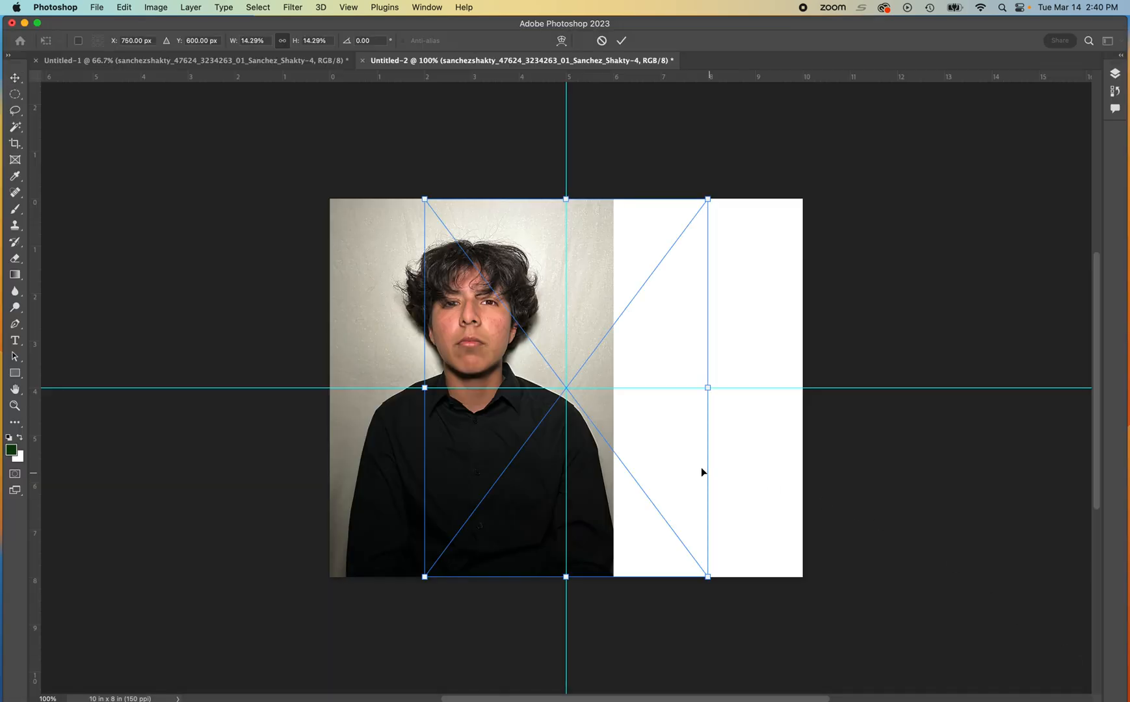
pyautogui.moveTo(573, 413); pyautogui.dragTo(670, 395)
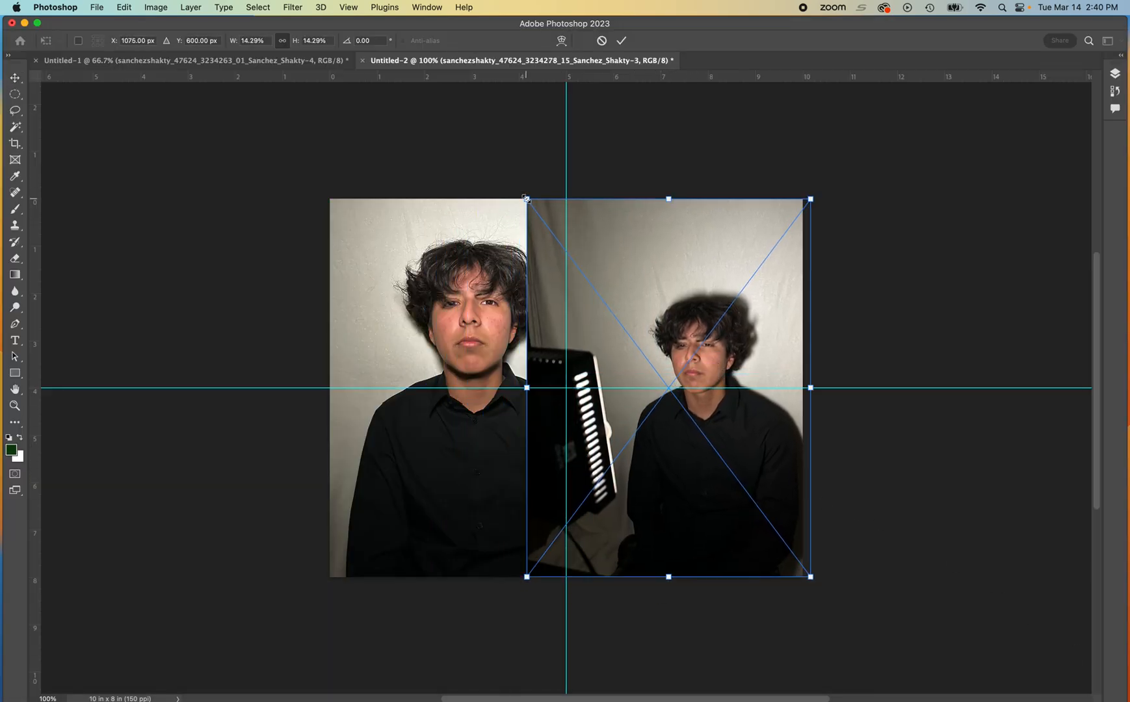
pyautogui.moveTo(526, 199); pyautogui.dragTo(585, 339)
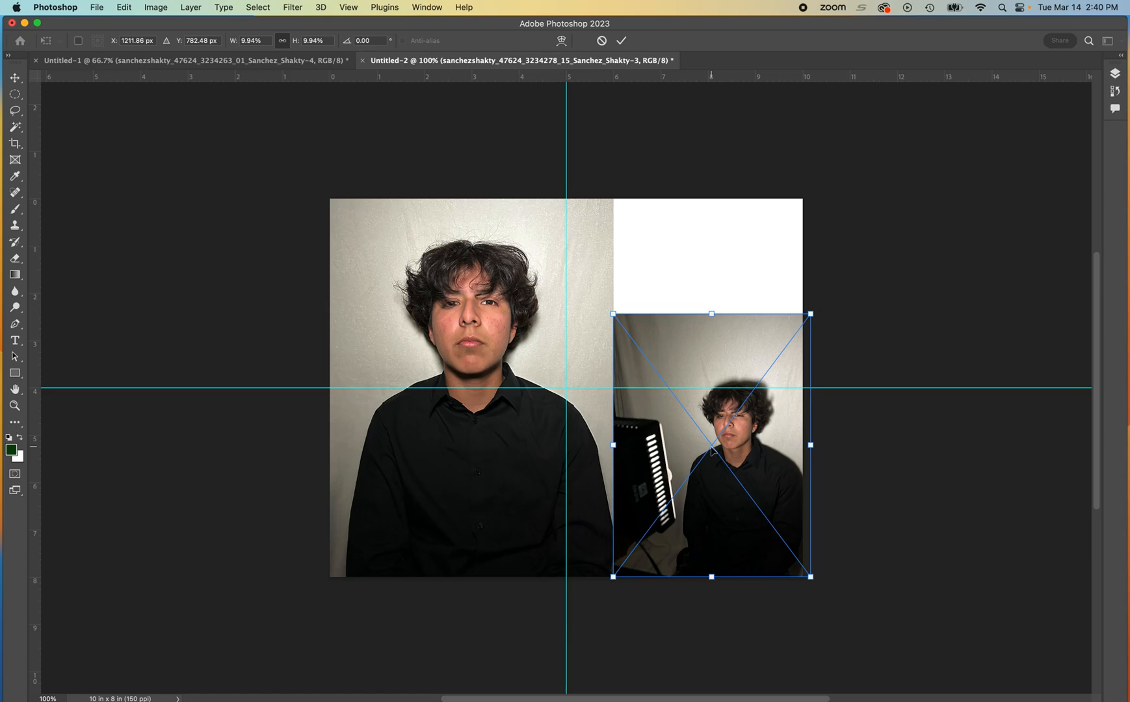
pyautogui.moveTo(726, 464); pyautogui.dragTo(727, 477)
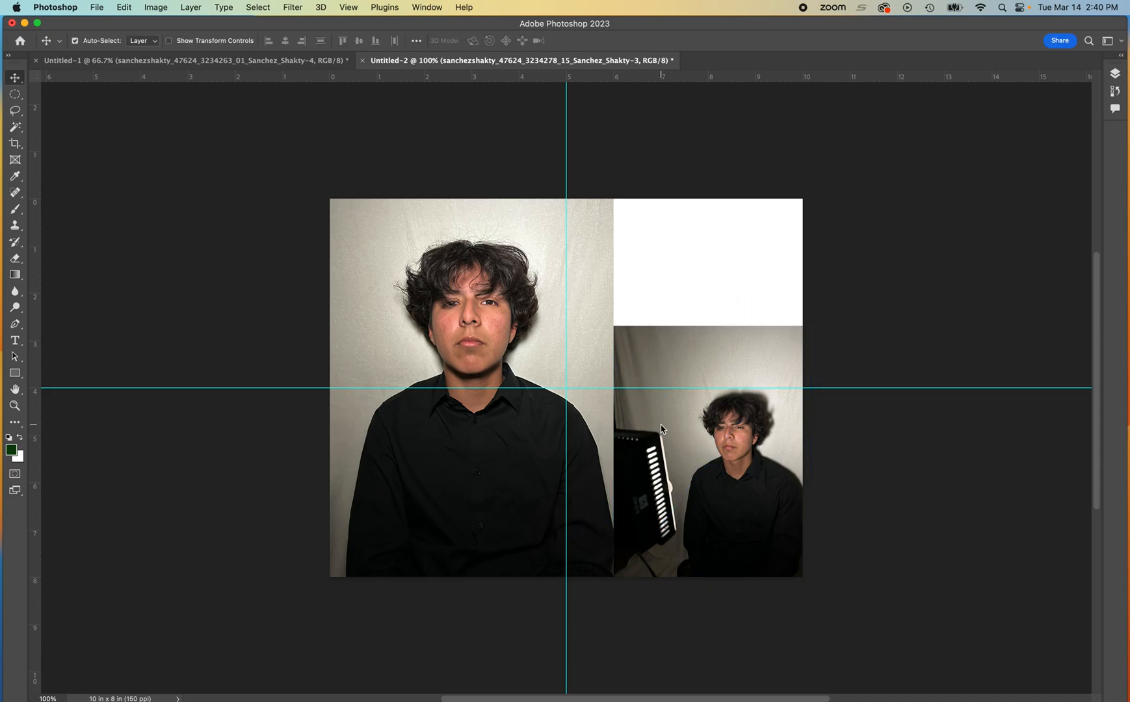
# Open the Layers panel, float it beside the canvas, and collapse the Comments panel
pyautogui.click(424, 8)
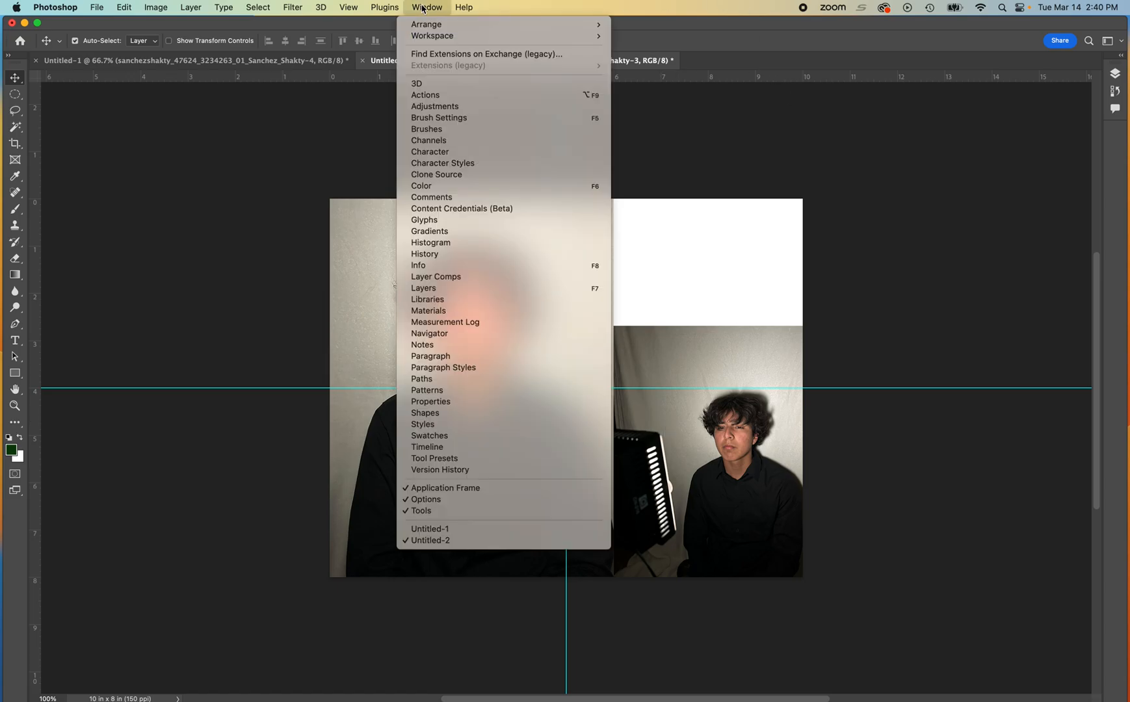
pyautogui.click(464, 289)
pyautogui.moveTo(910, 67); pyautogui.dragTo(90, 132)
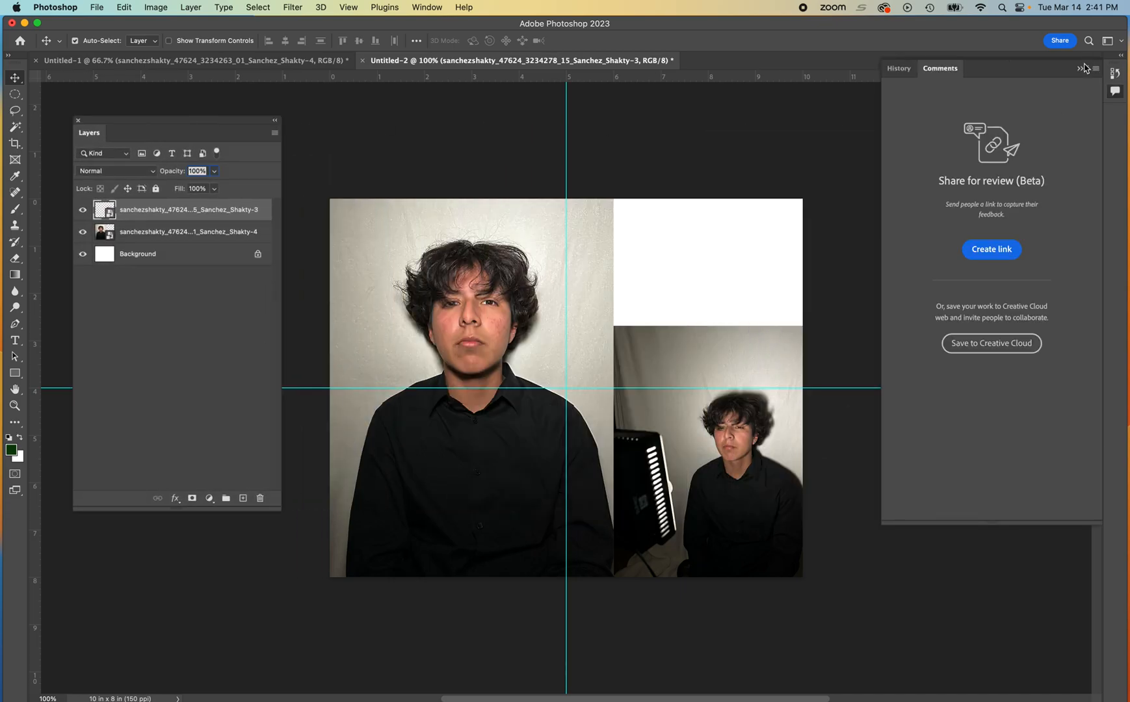
pyautogui.click(1081, 69)
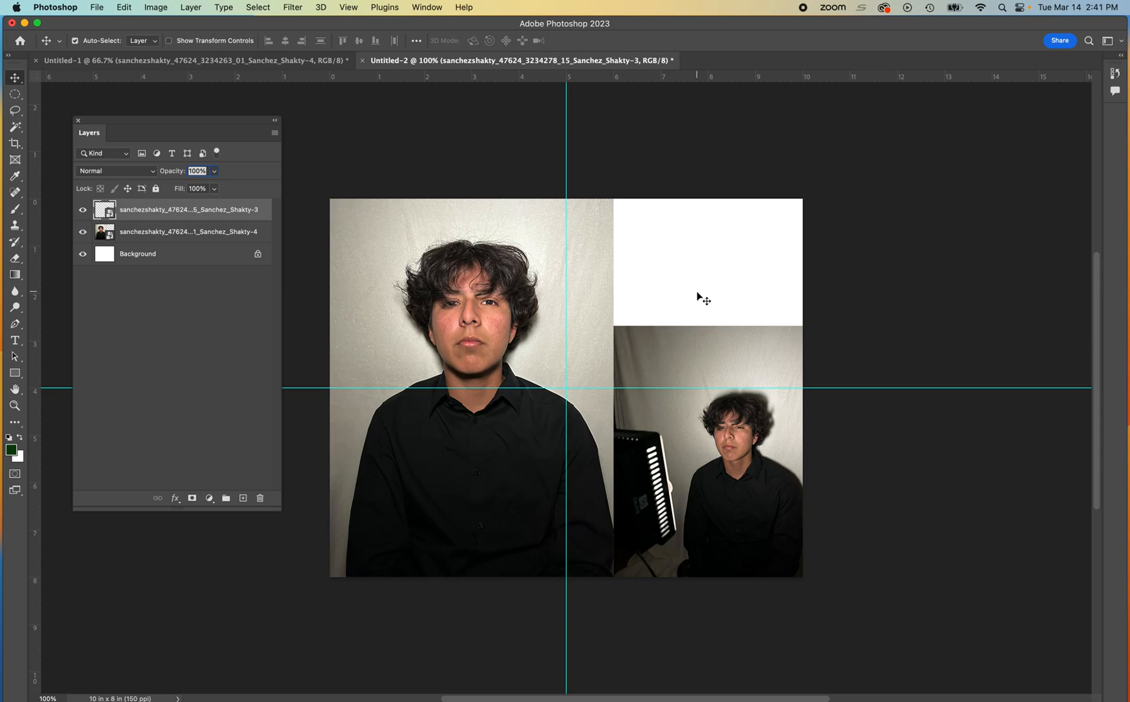
# Place the hand-drawn lighting diagram JPEG as an embedded image, scaled to about 13.30%, in the canvas's upper-right area above the horizontal guide
pyautogui.click(95, 7)
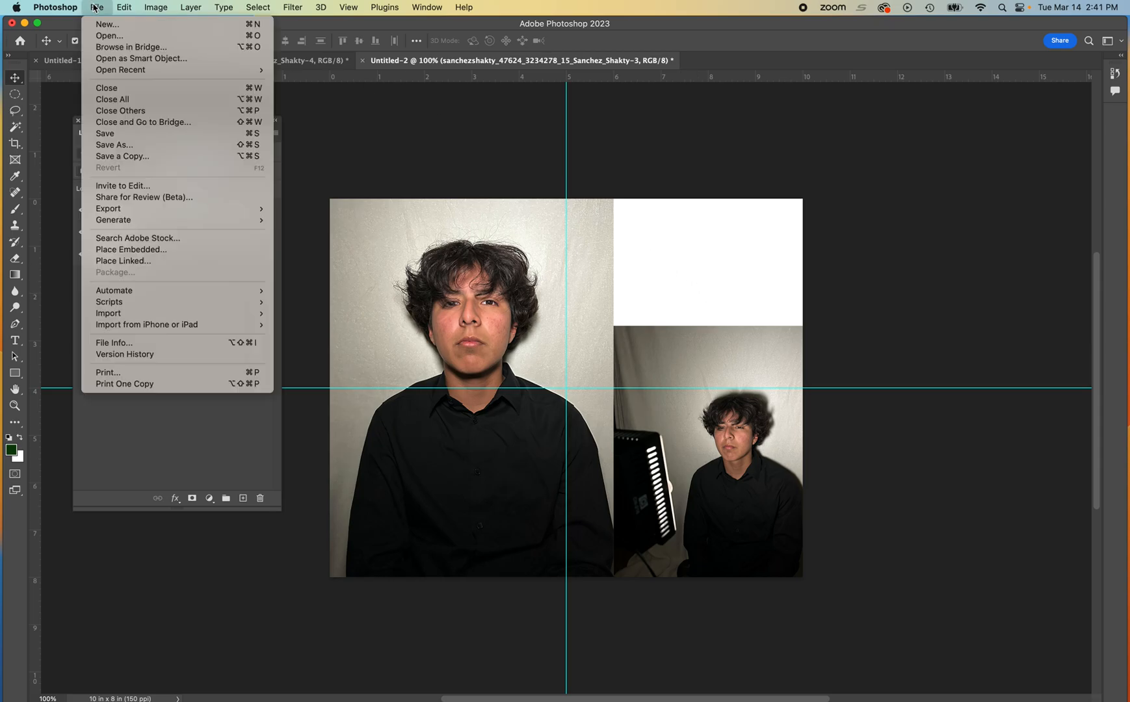
pyautogui.click(134, 251)
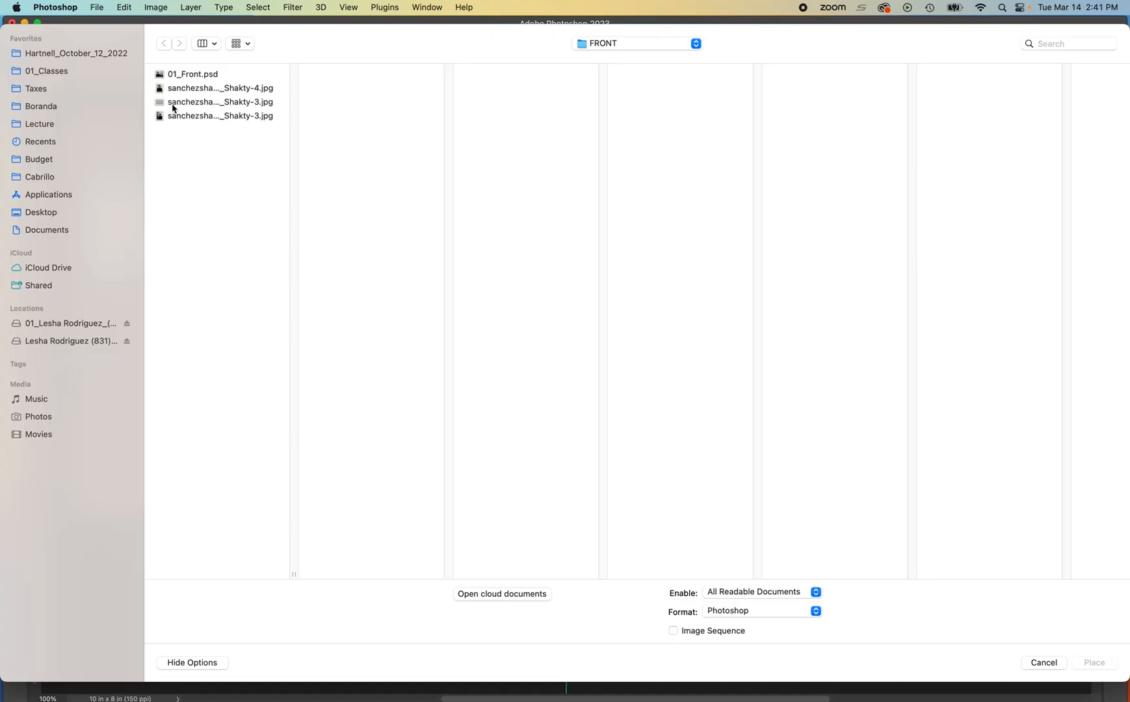
pyautogui.click(173, 102)
pyautogui.click(1088, 664)
pyautogui.moveTo(589, 339); pyautogui.dragTo(677, 301)
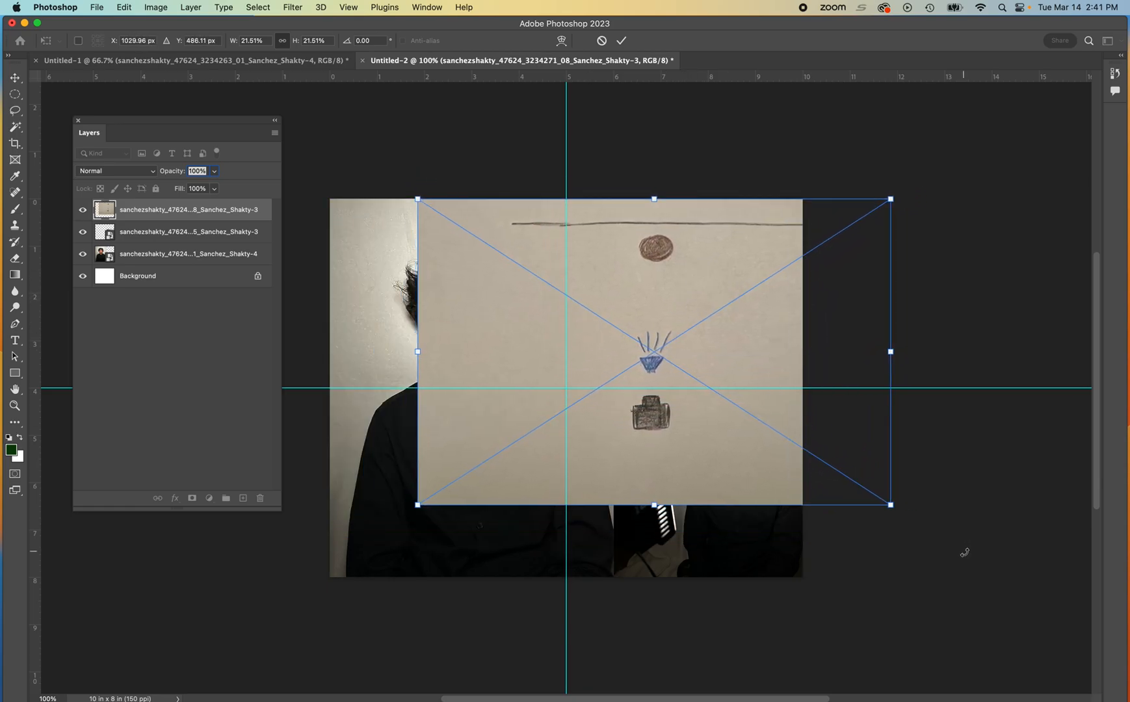
pyautogui.moveTo(891, 506); pyautogui.dragTo(711, 389)
pyautogui.moveTo(612, 325); pyautogui.dragTo(718, 327)
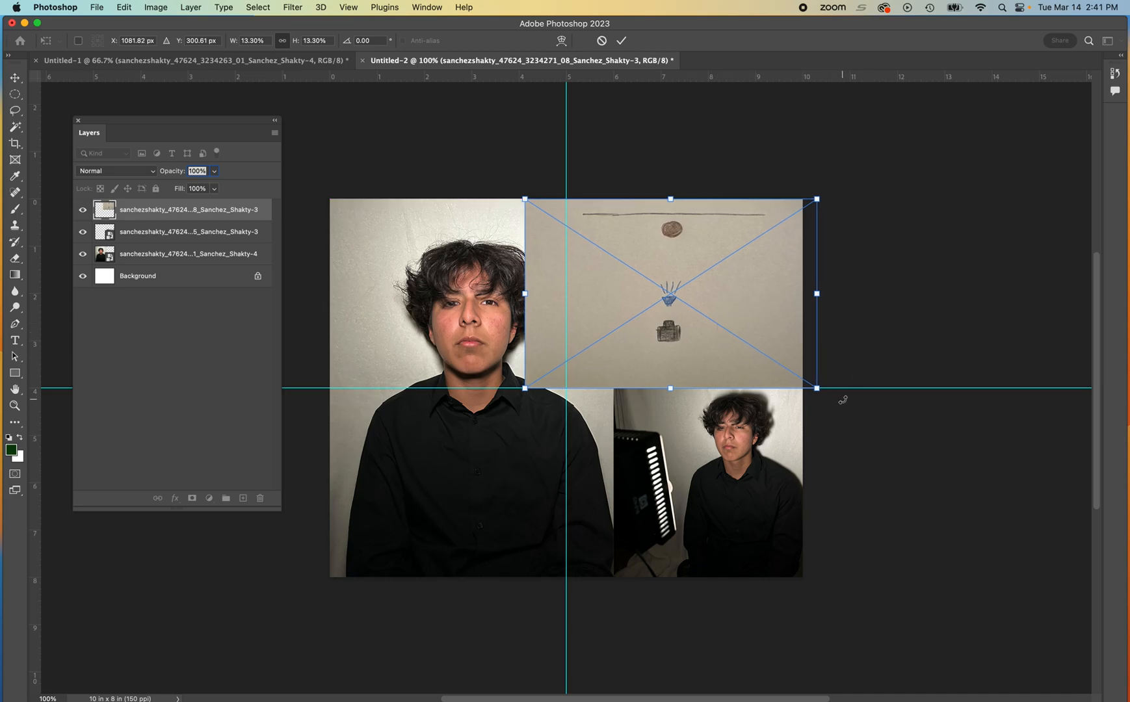
pyautogui.moveTo(726, 294); pyautogui.dragTo(742, 292)
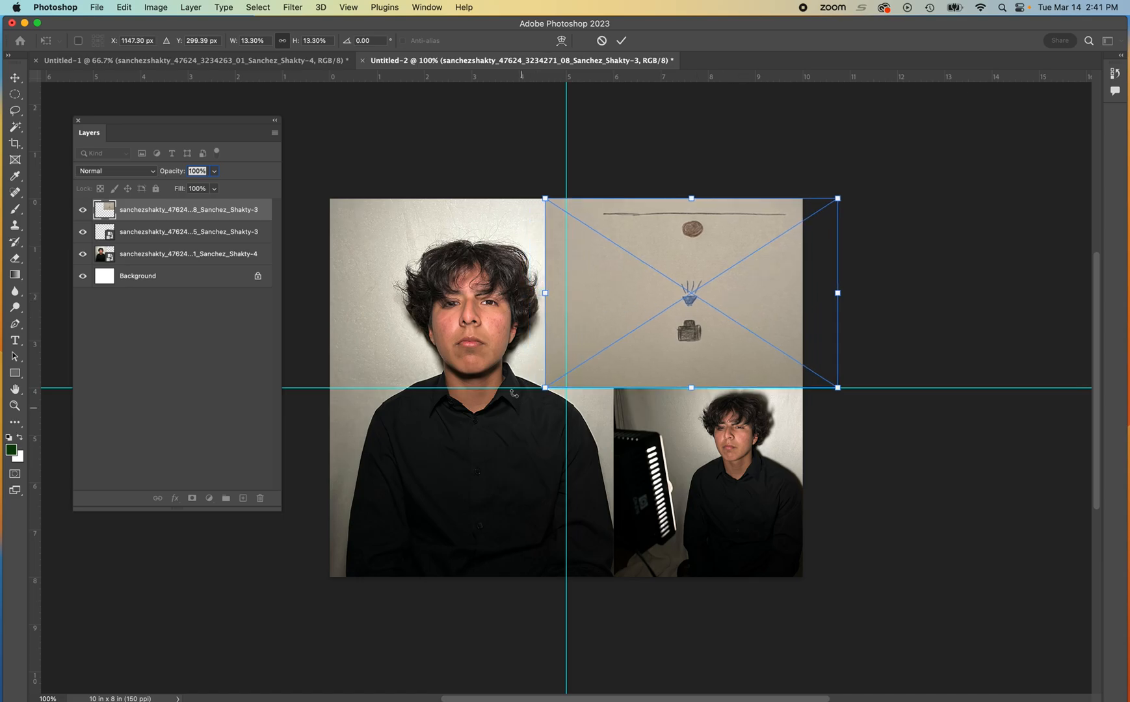
pyautogui.press('Return')
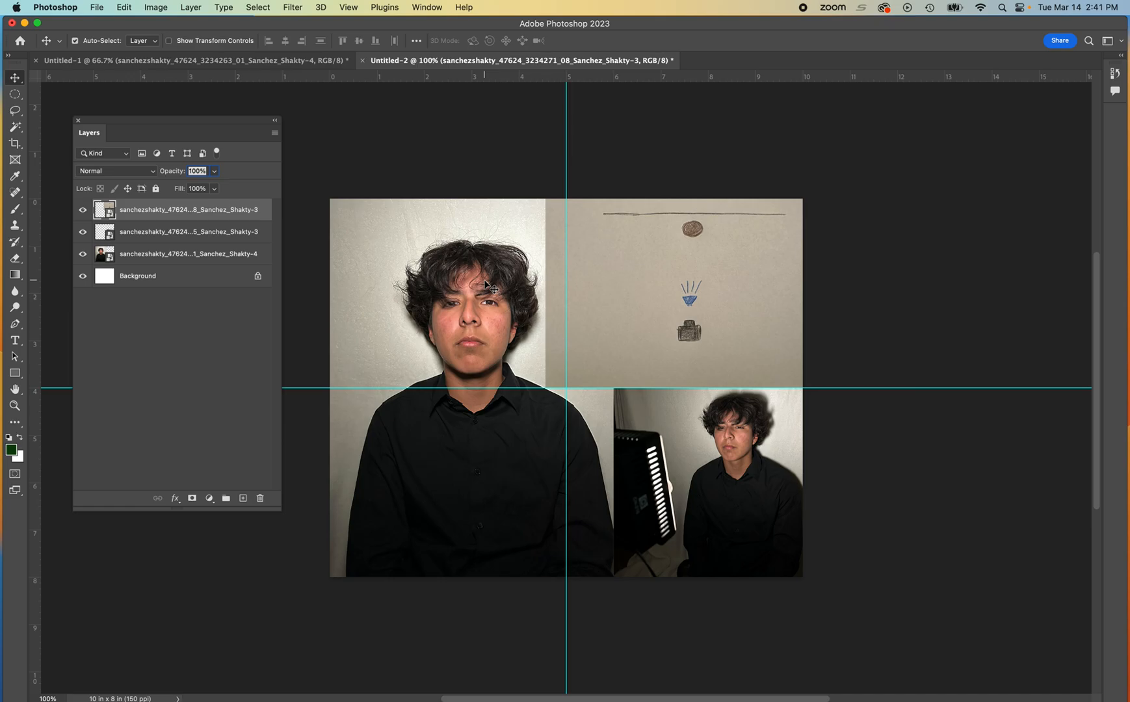
# Rename the large frontal portrait's layer to 1 and move it to the top of the layer stack
pyautogui.click(186, 256)
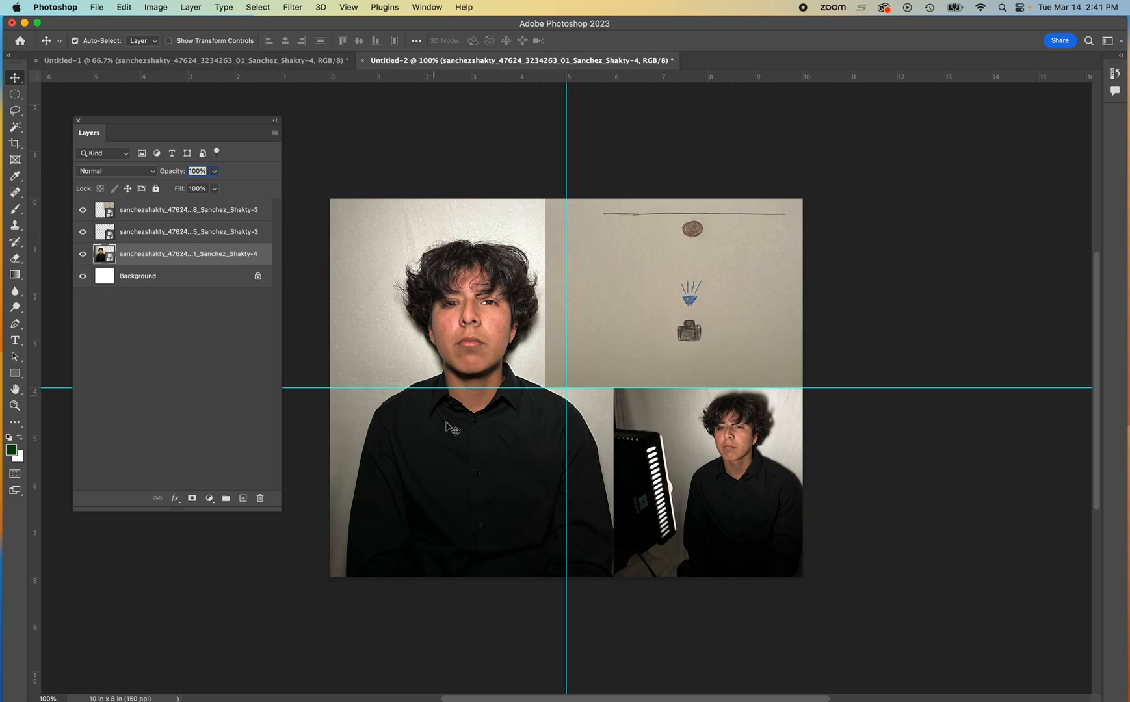
pyautogui.doubleClick(182, 255)
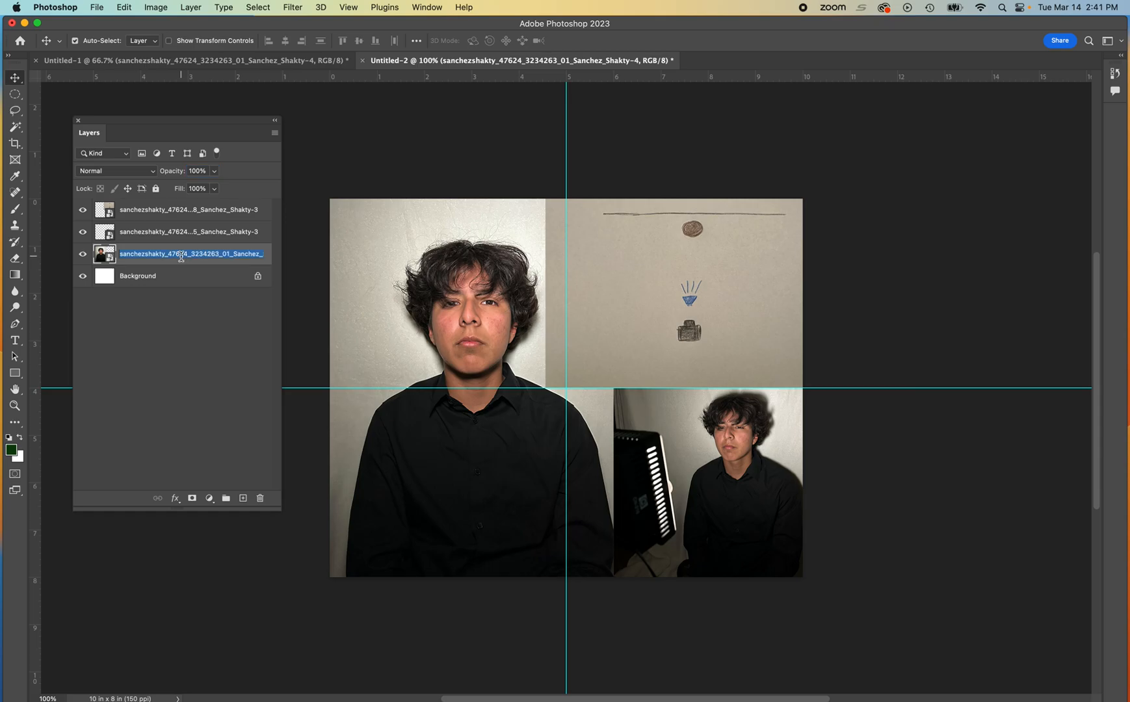
pyautogui.write('1')
pyautogui.moveTo(100, 258); pyautogui.dragTo(120, 211)
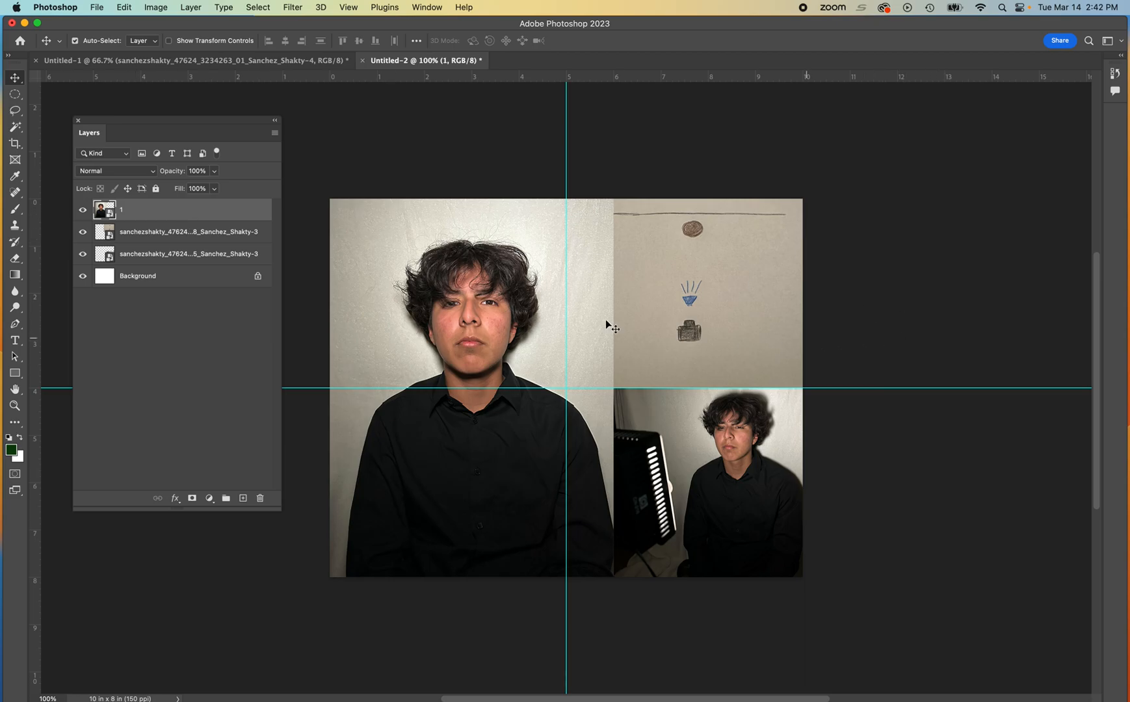
# Rename the lighting diagram's layer to 2 and shift the diagram slightly right to centre its drawing in the visible area
pyautogui.doubleClick(195, 231)
pyautogui.write('2')
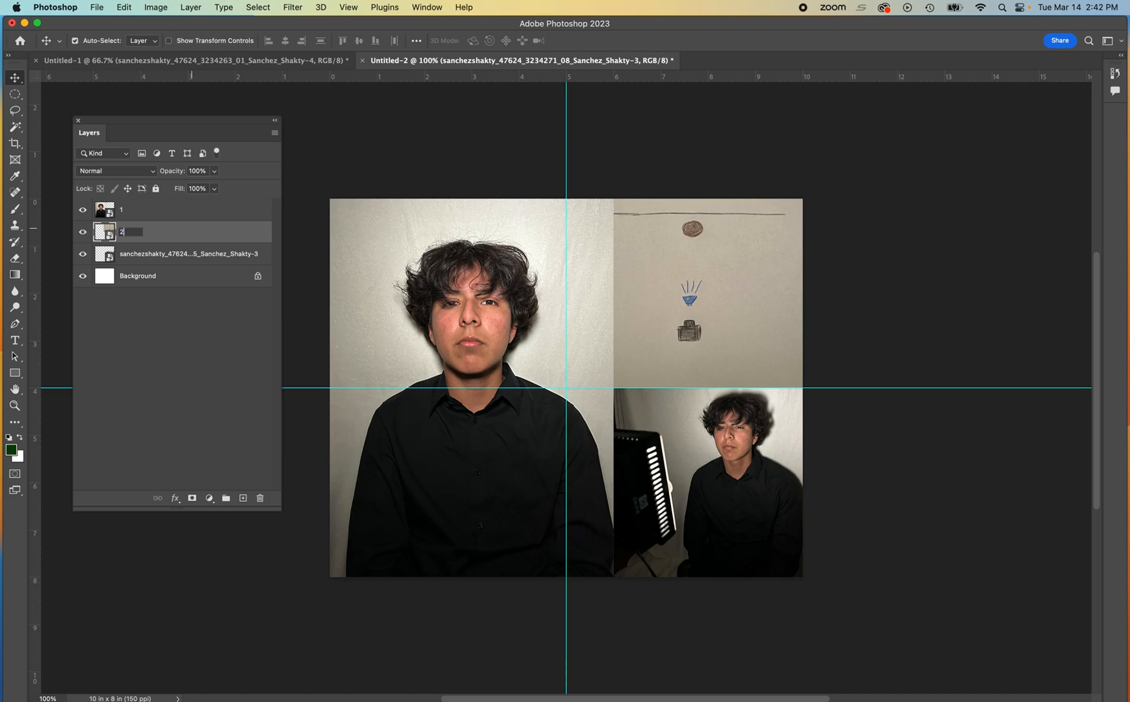
pyautogui.press('Return')
pyautogui.moveTo(711, 277)
pyautogui.mouseDown()
pyautogui.moveTo(729, 283)
pyautogui.moveTo(721, 282)
pyautogui.mouseUp()
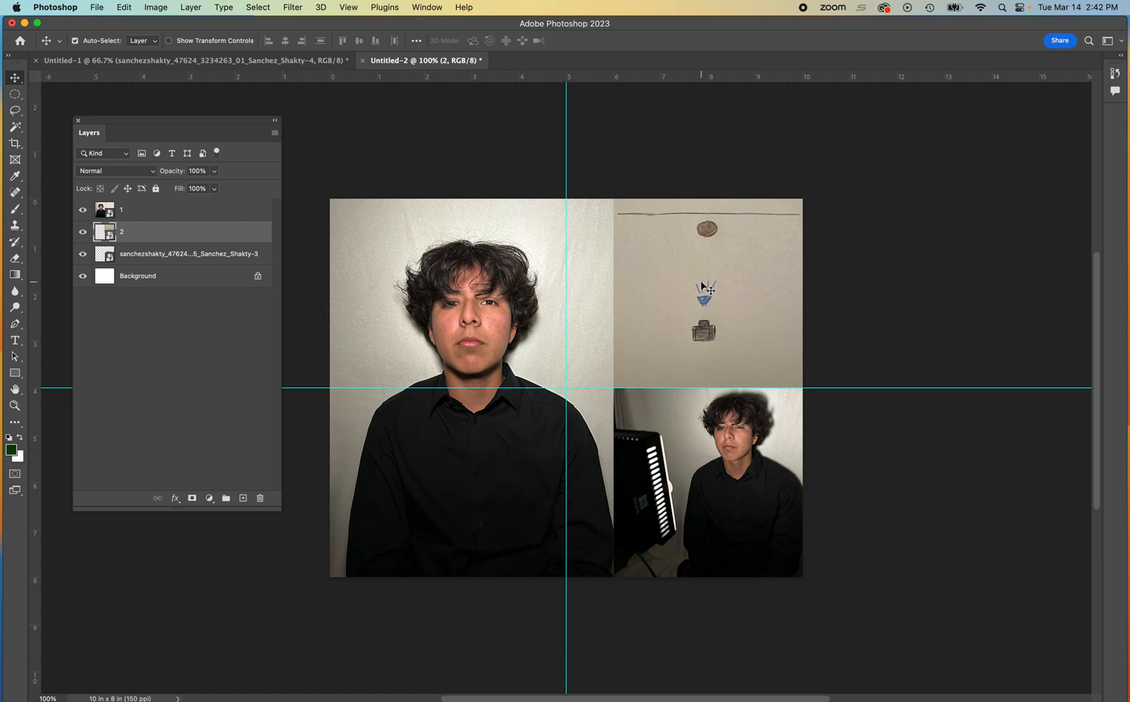
# Rename the layer of the smaller portrait with the studio light to 3
pyautogui.doubleClick(163, 254)
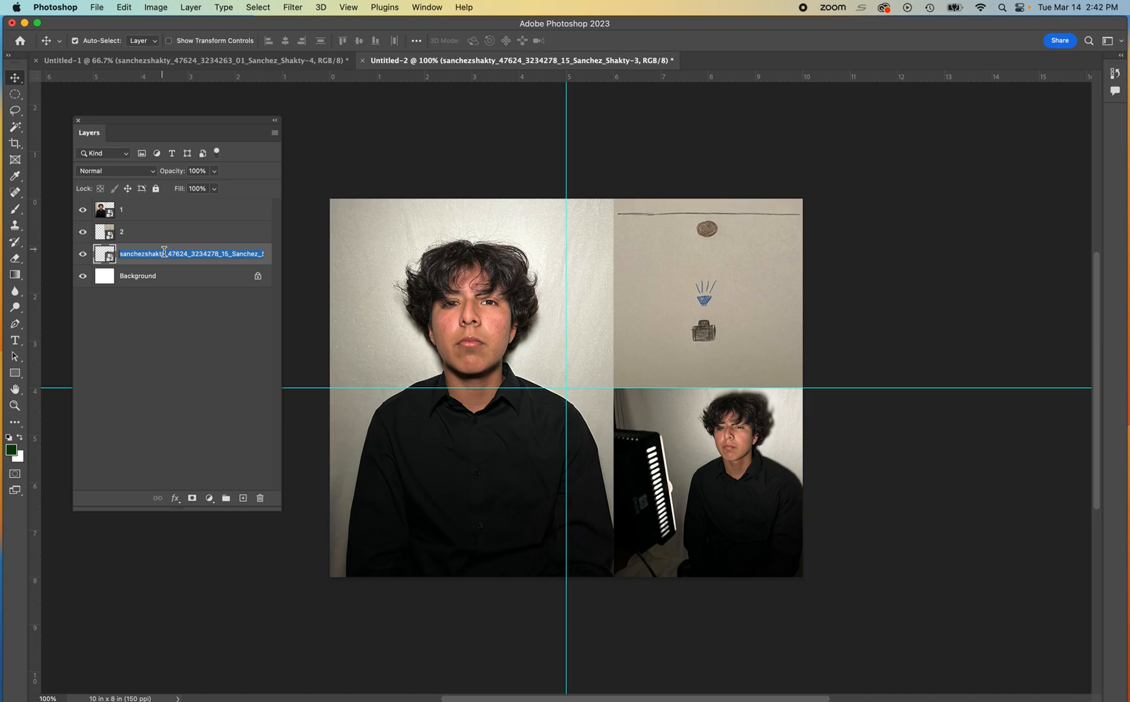
pyautogui.write('3')
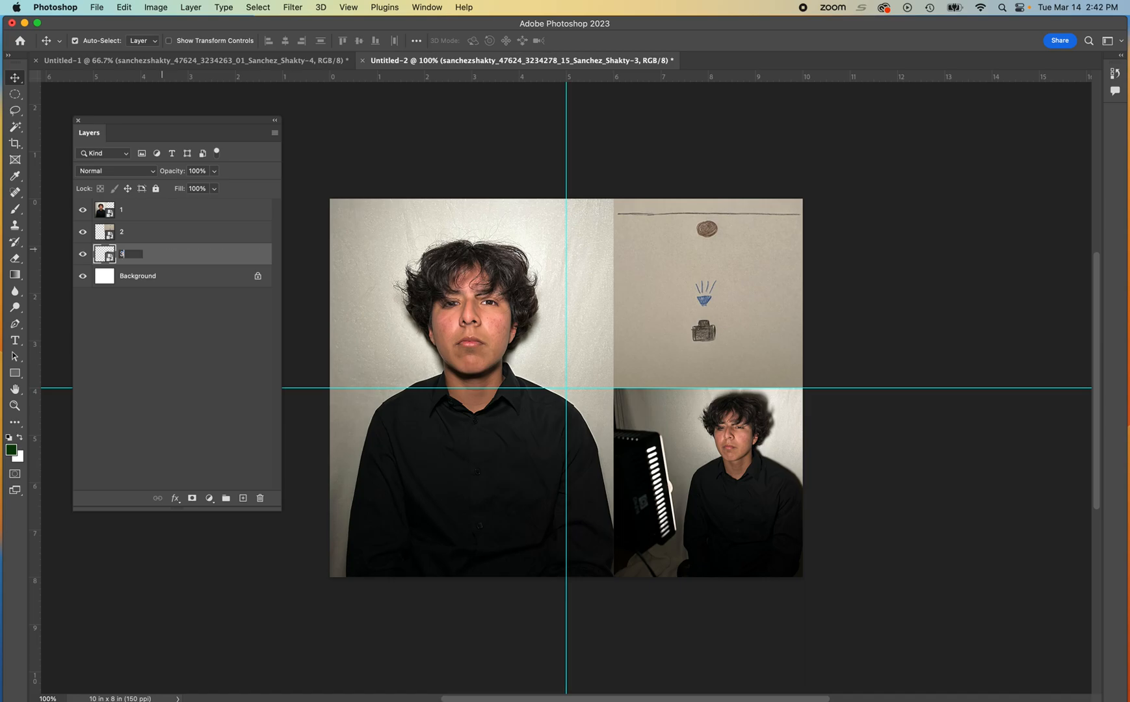
pyautogui.press('Return')
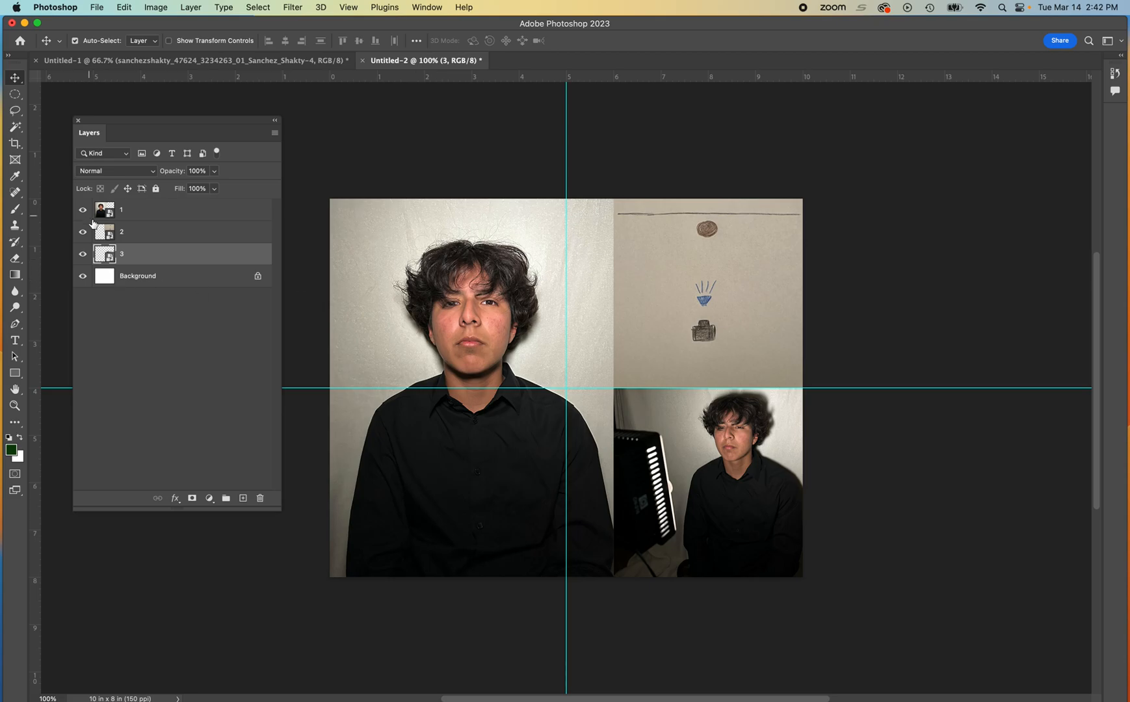
# Hide all layers, then show layers 1, 2 and 3 again, leaving the Background hidden
pyautogui.moveTo(82, 210); pyautogui.dragTo(71, 301)
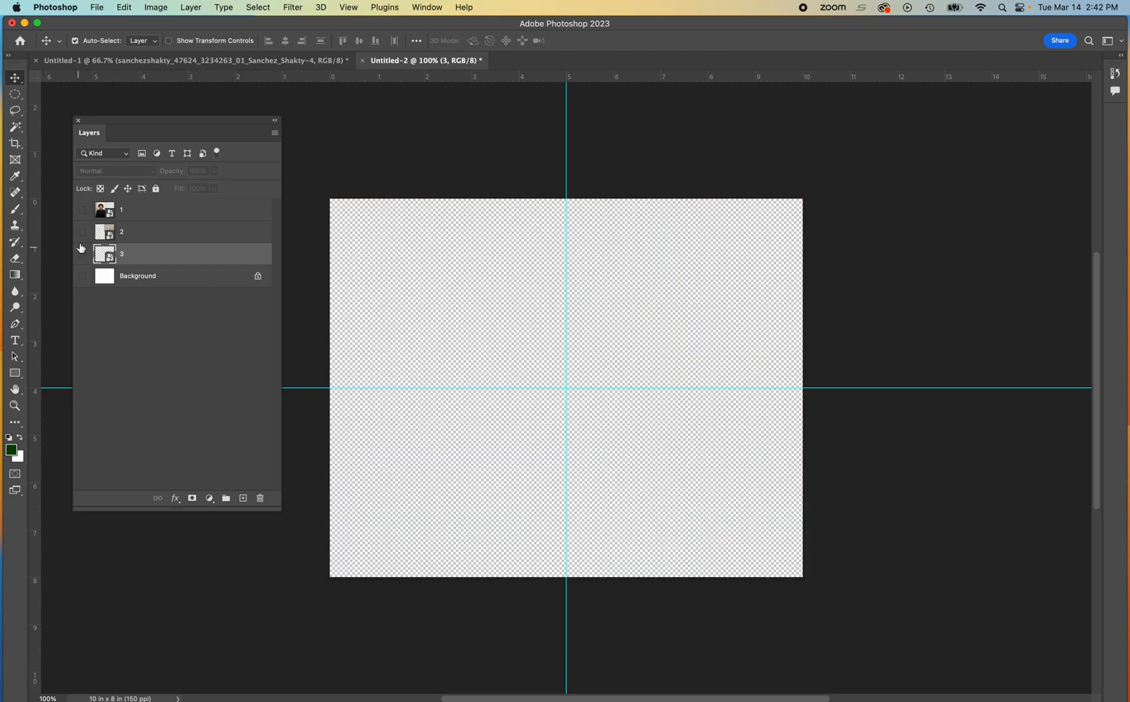
pyautogui.click(82, 211)
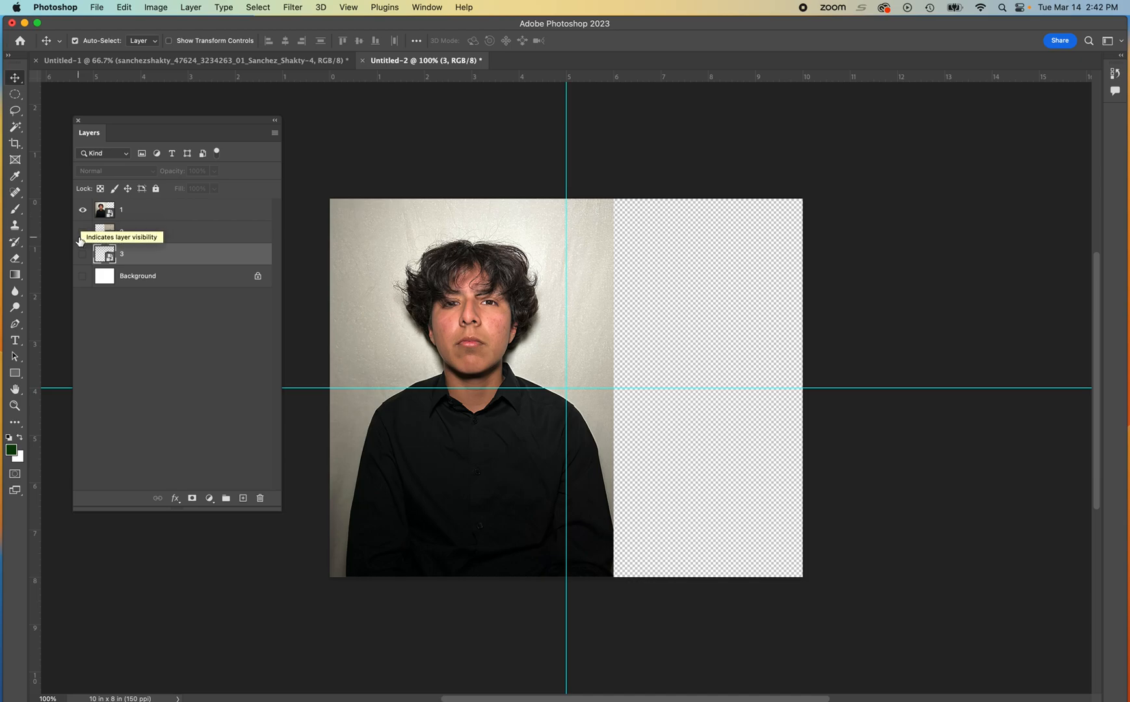
pyautogui.click(83, 233)
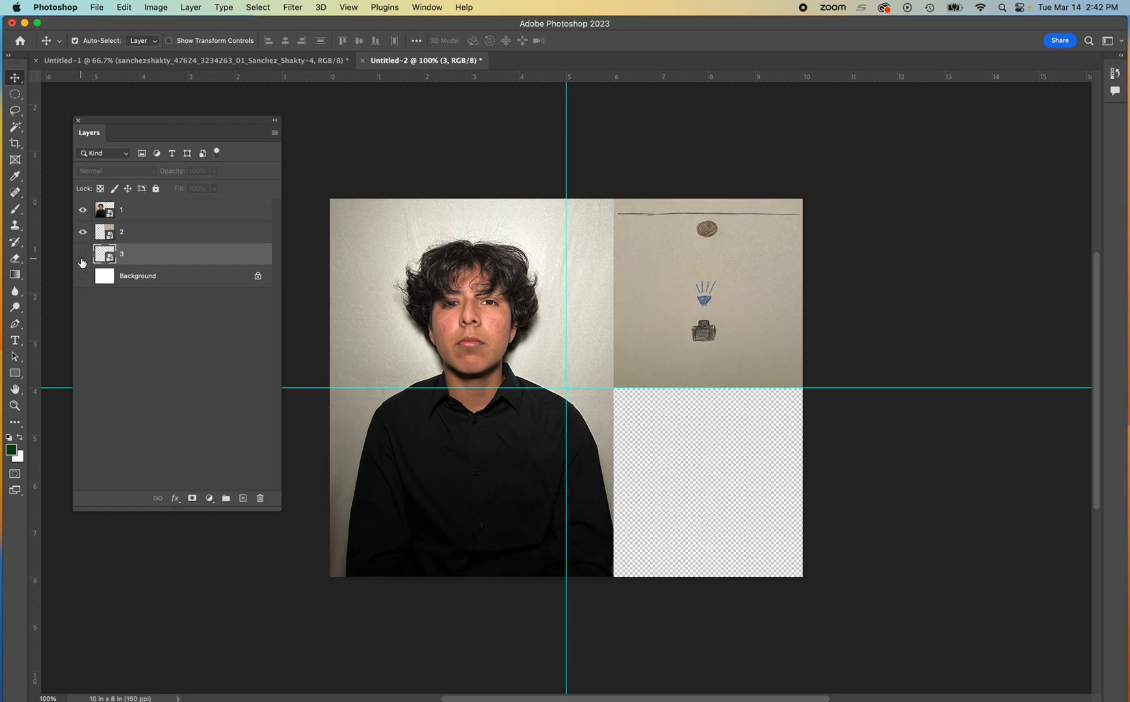
pyautogui.click(82, 254)
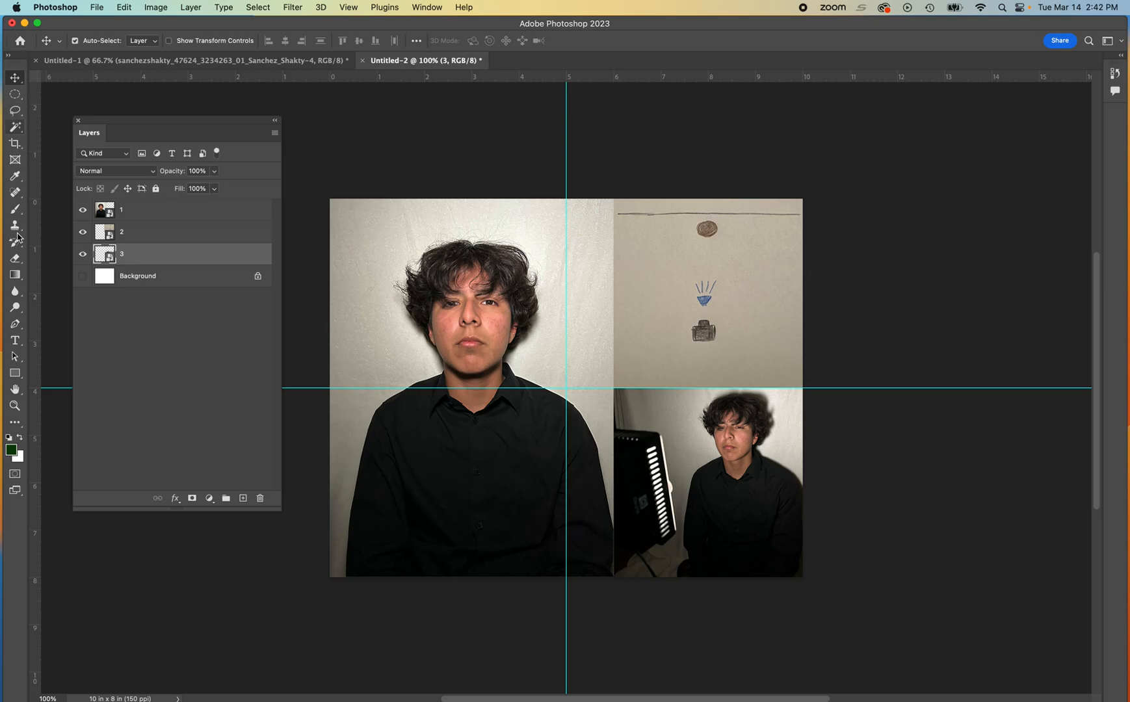
# Add a Lorem Ipsum placeholder text layer in Arial Bold at 24 pt near the large portrait's upper-left corner
pyautogui.click(15, 342)
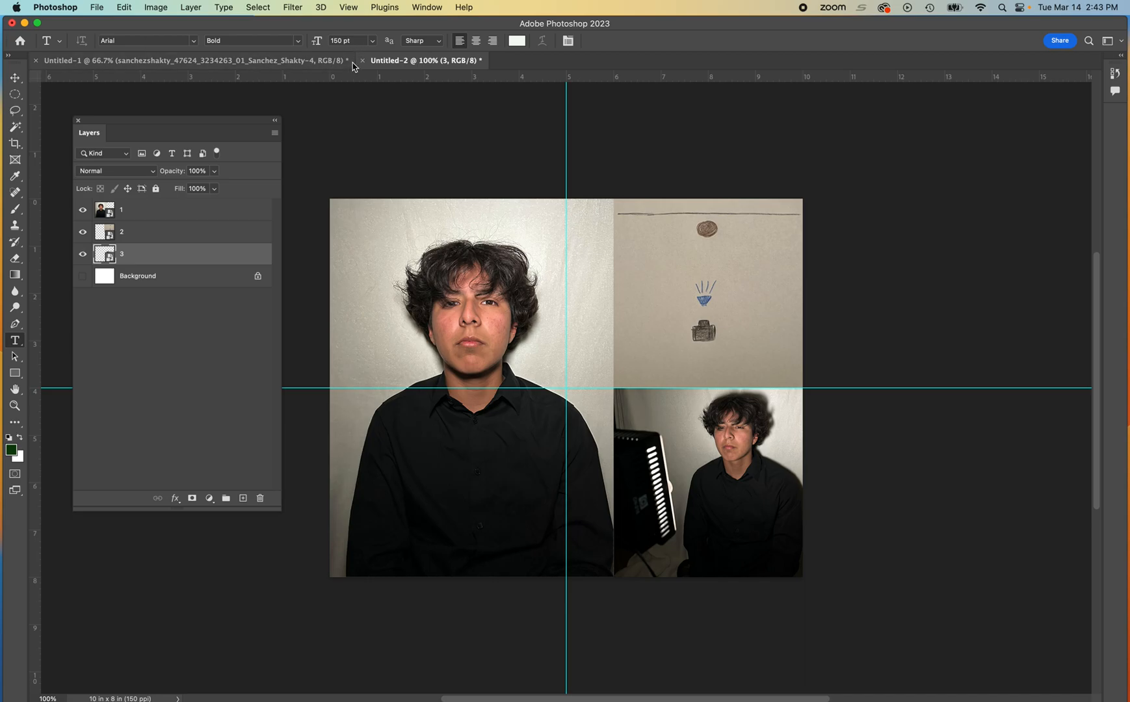
pyautogui.click(351, 224)
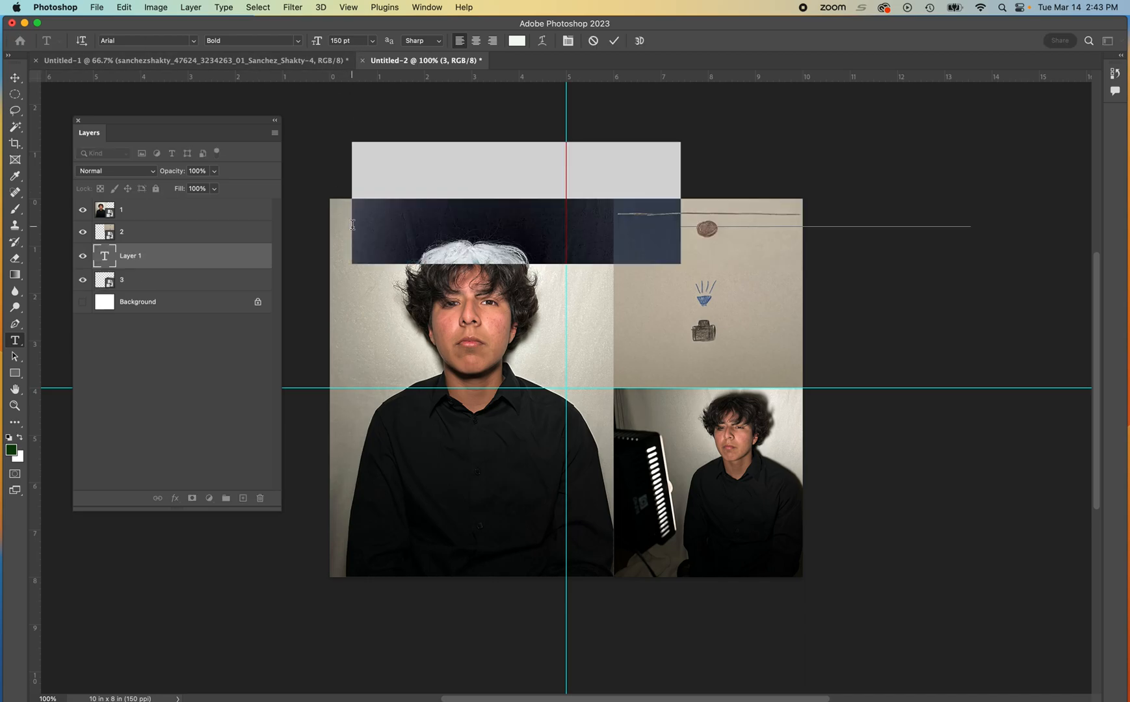
pyautogui.click(372, 45)
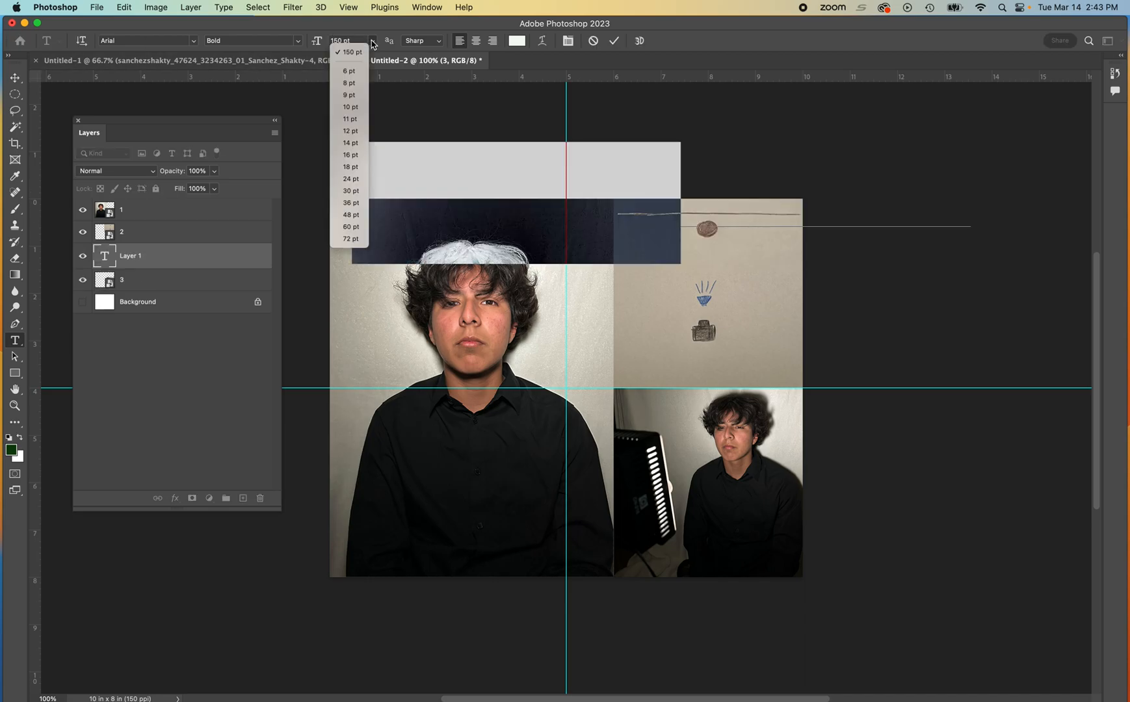
pyautogui.click(350, 226)
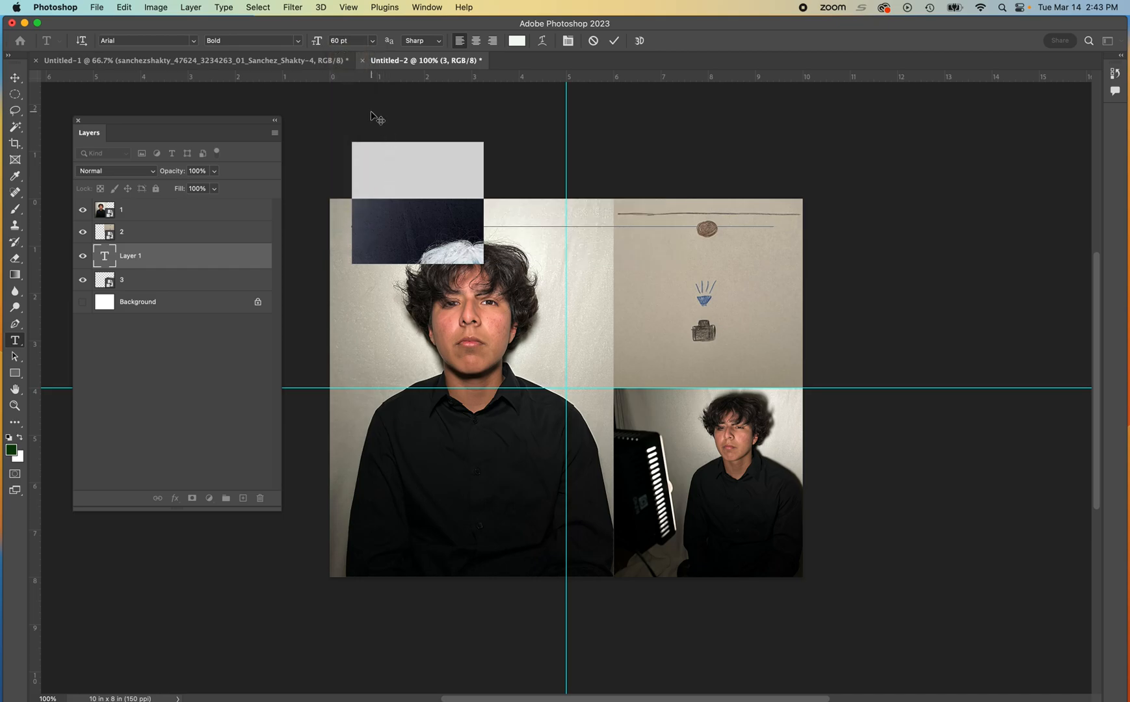
pyautogui.click(373, 41)
pyautogui.click(357, 180)
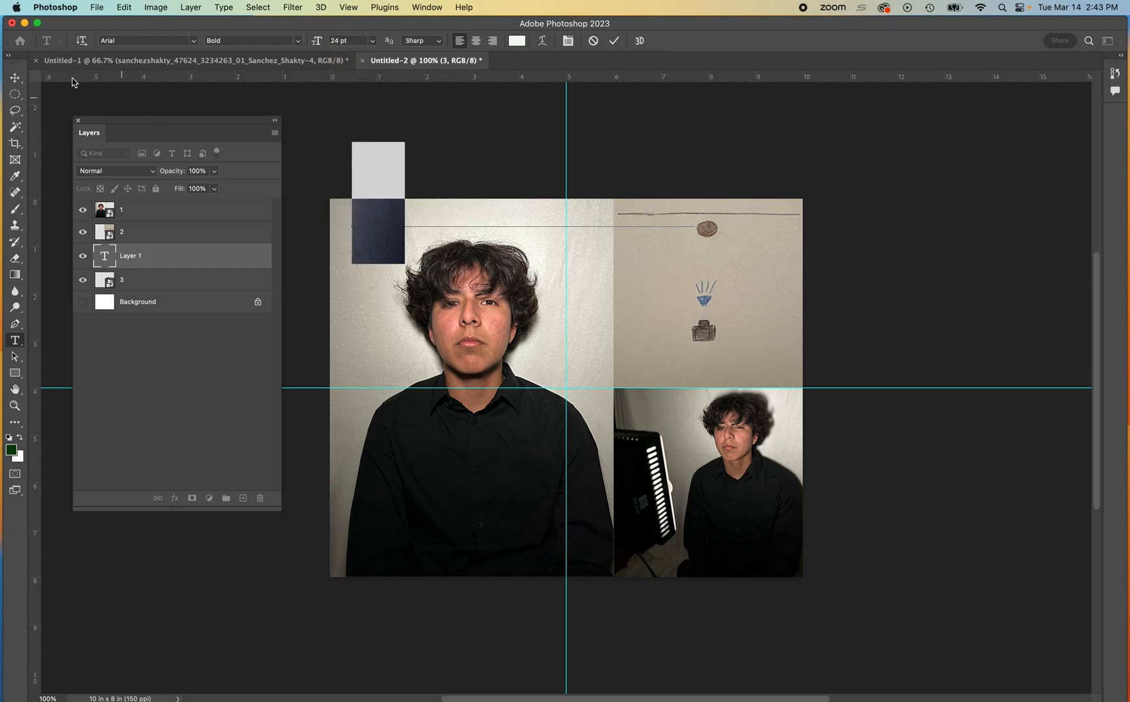
pyautogui.click(15, 78)
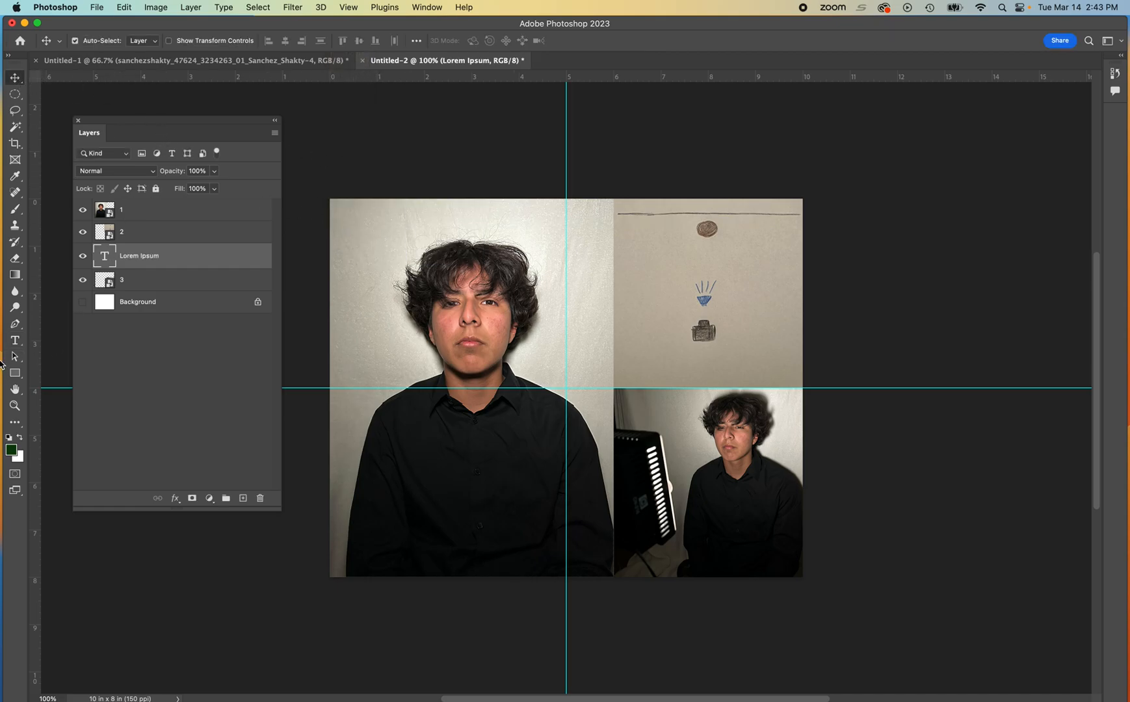
# Add a text layer reading L01orem Ipsum in Arial Bold at 30 pt over the large portrait's upper-left area
pyautogui.click(15, 341)
pyautogui.click(369, 239)
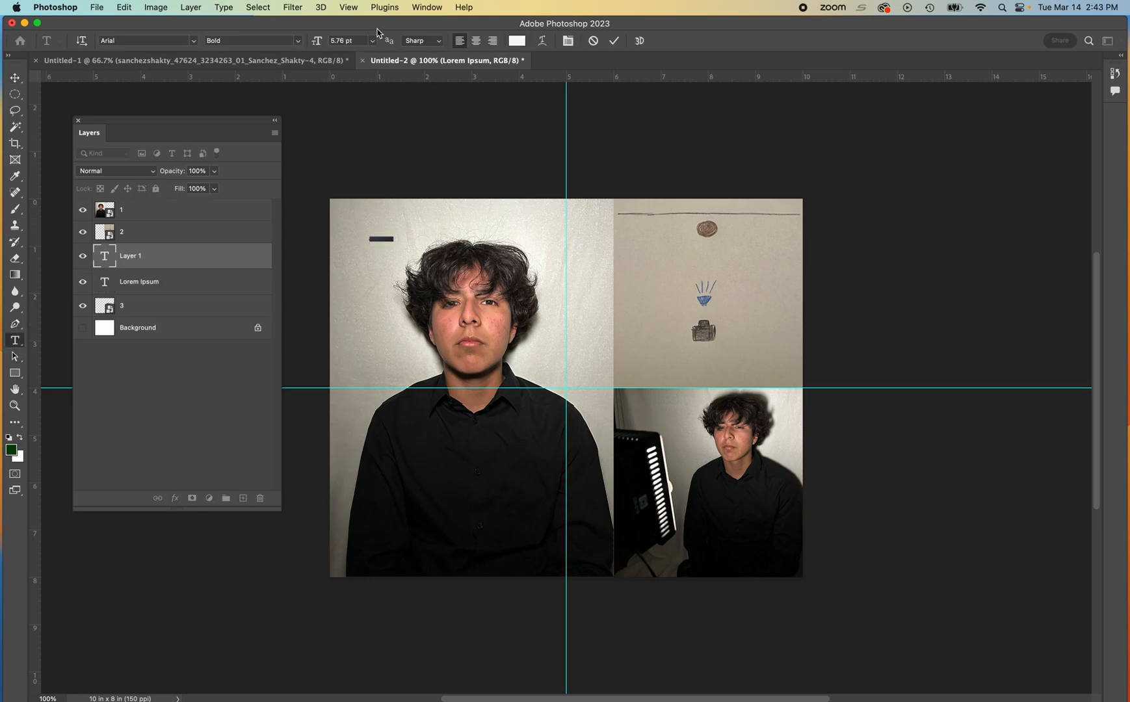
pyautogui.click(373, 43)
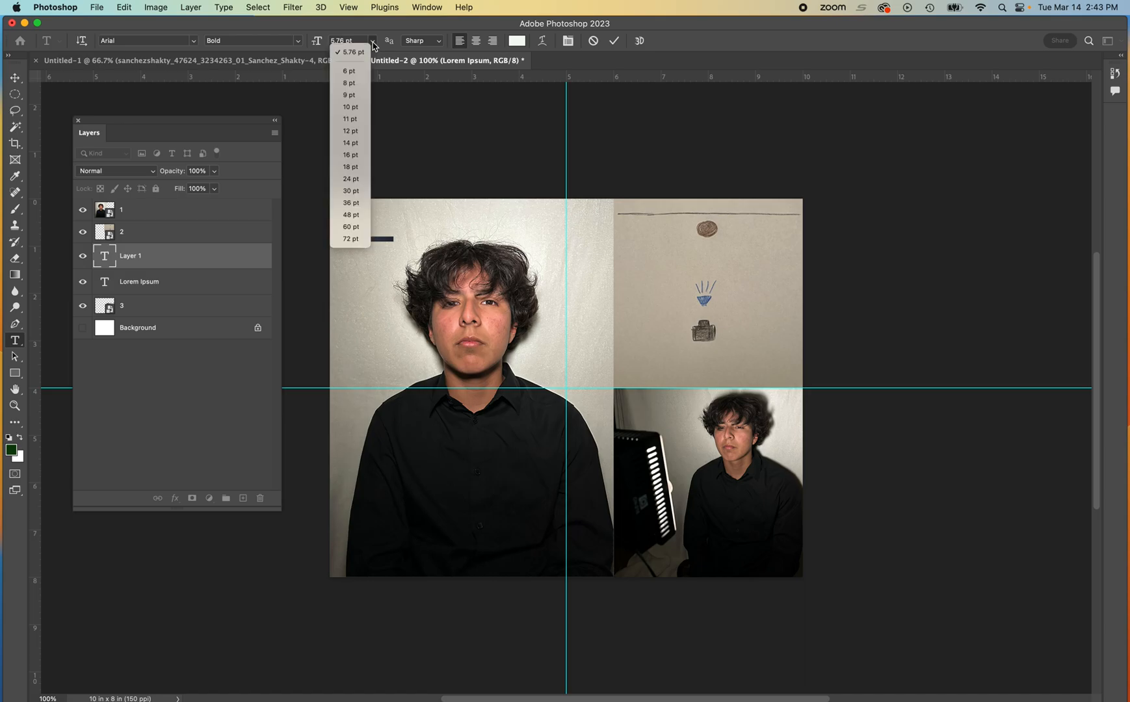
pyautogui.click(350, 191)
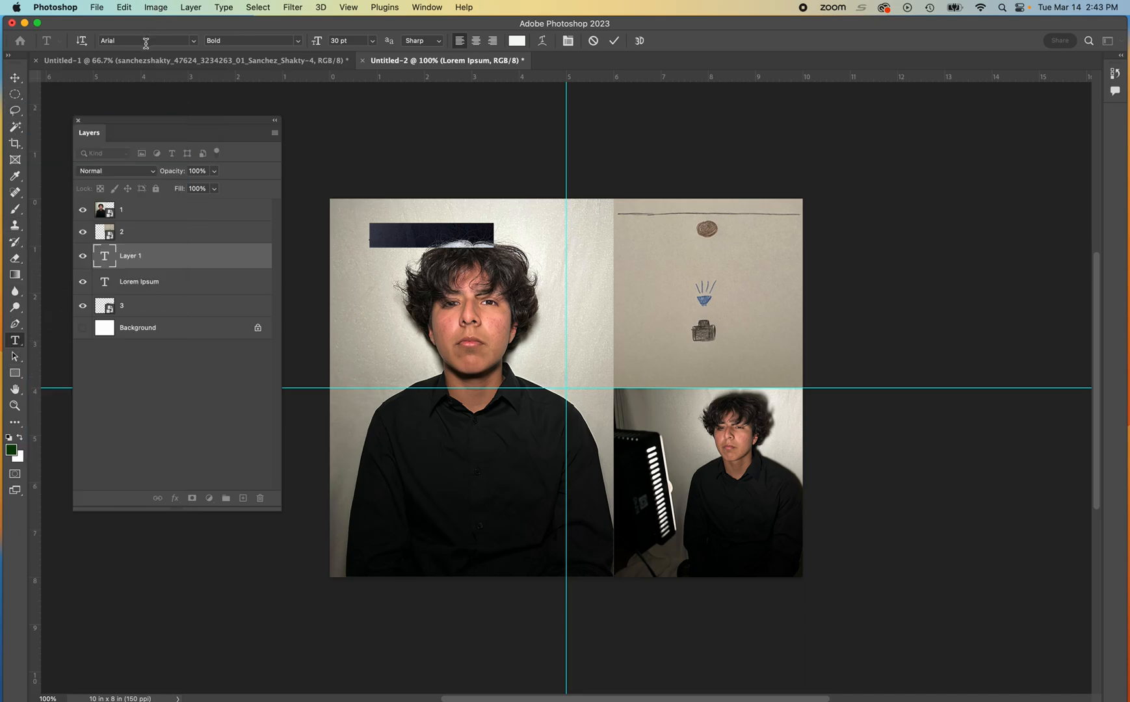
pyautogui.click(386, 227)
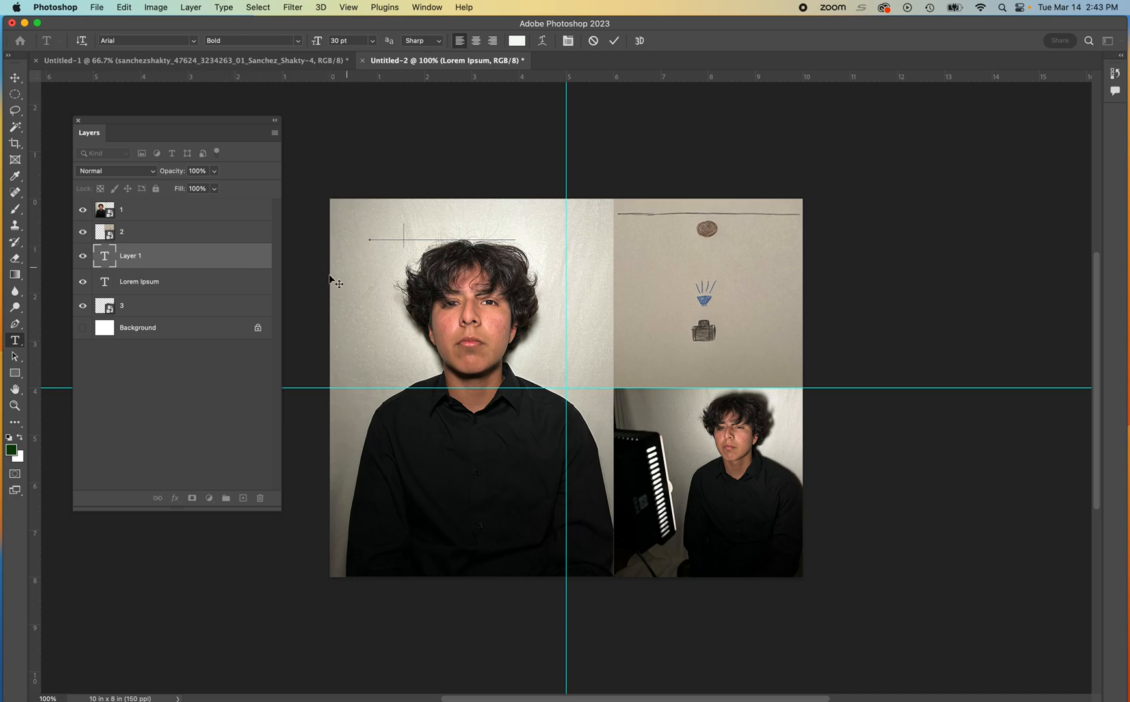
# Bring the L01orem Ipsum text layer to the top of the layer stack and shift its text slightly up and left
pyautogui.moveTo(164, 258); pyautogui.dragTo(171, 194)
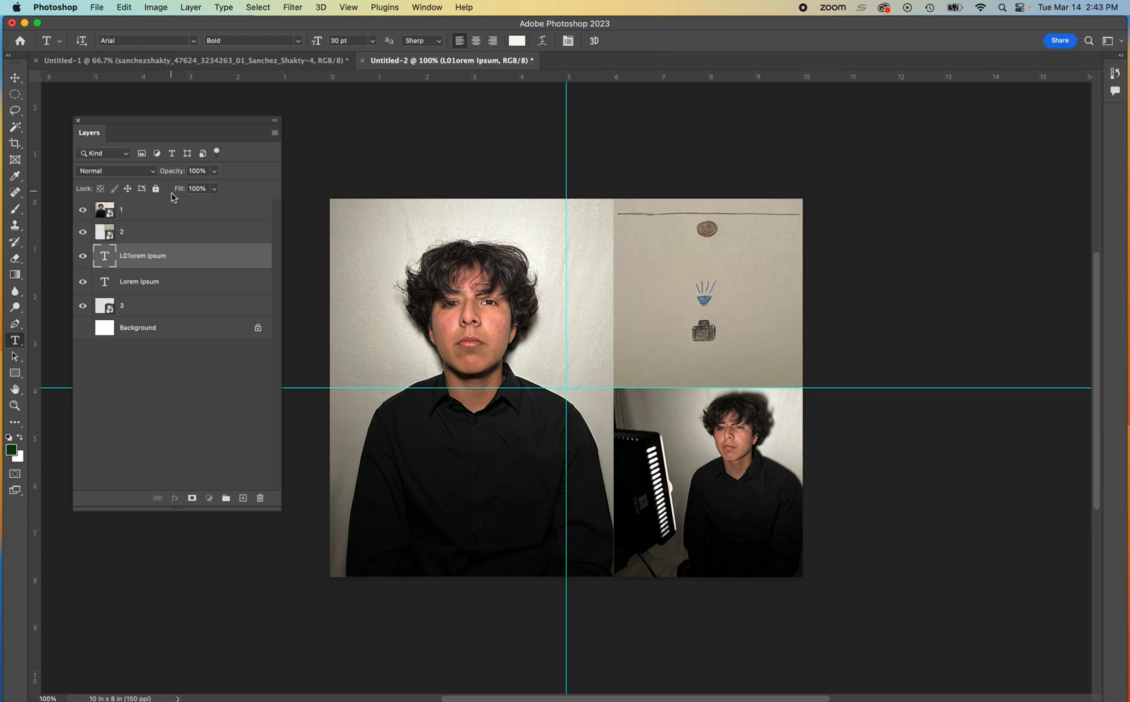
pyautogui.moveTo(159, 261); pyautogui.dragTo(164, 204)
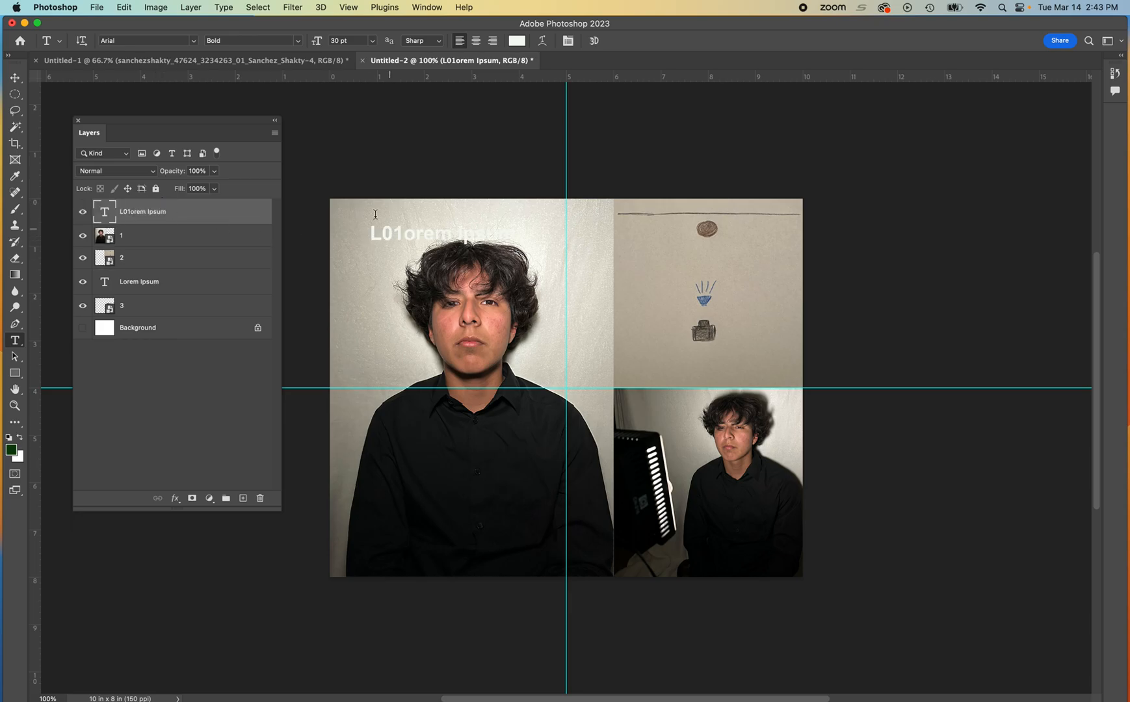
pyautogui.click(14, 78)
pyautogui.moveTo(413, 239); pyautogui.dragTo(400, 226)
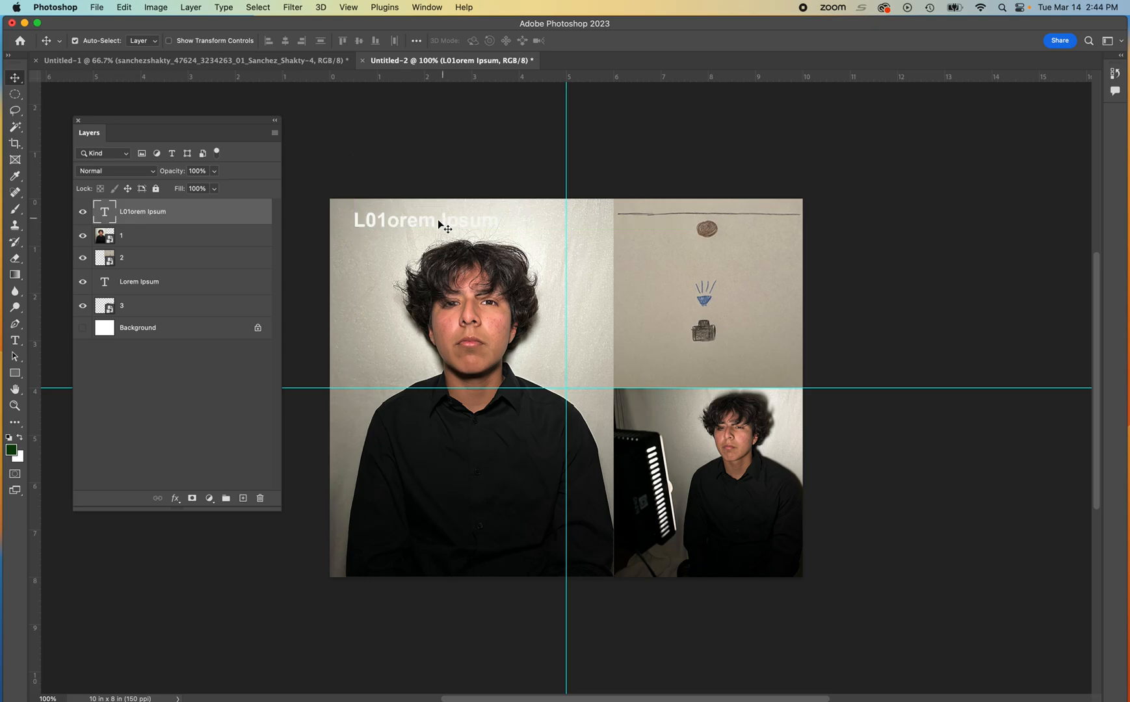
# Delete the older Lorem Ipsum text layer between layers 2 and 3
pyautogui.doubleClick(145, 282)
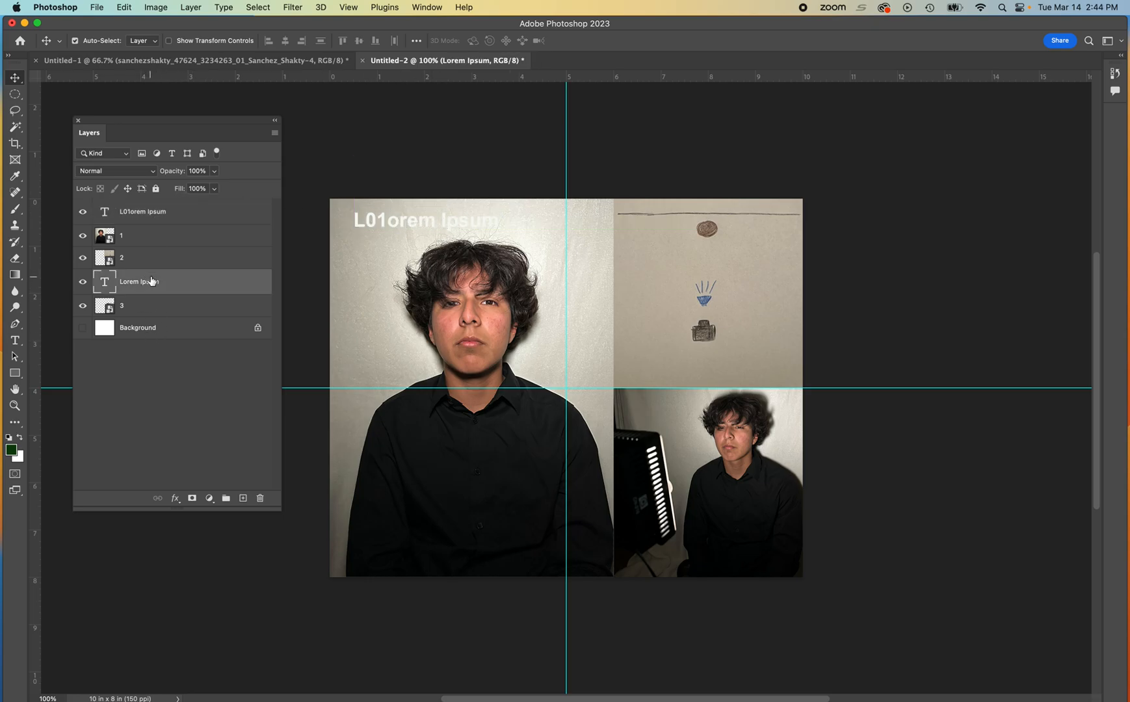
pyautogui.click(261, 498)
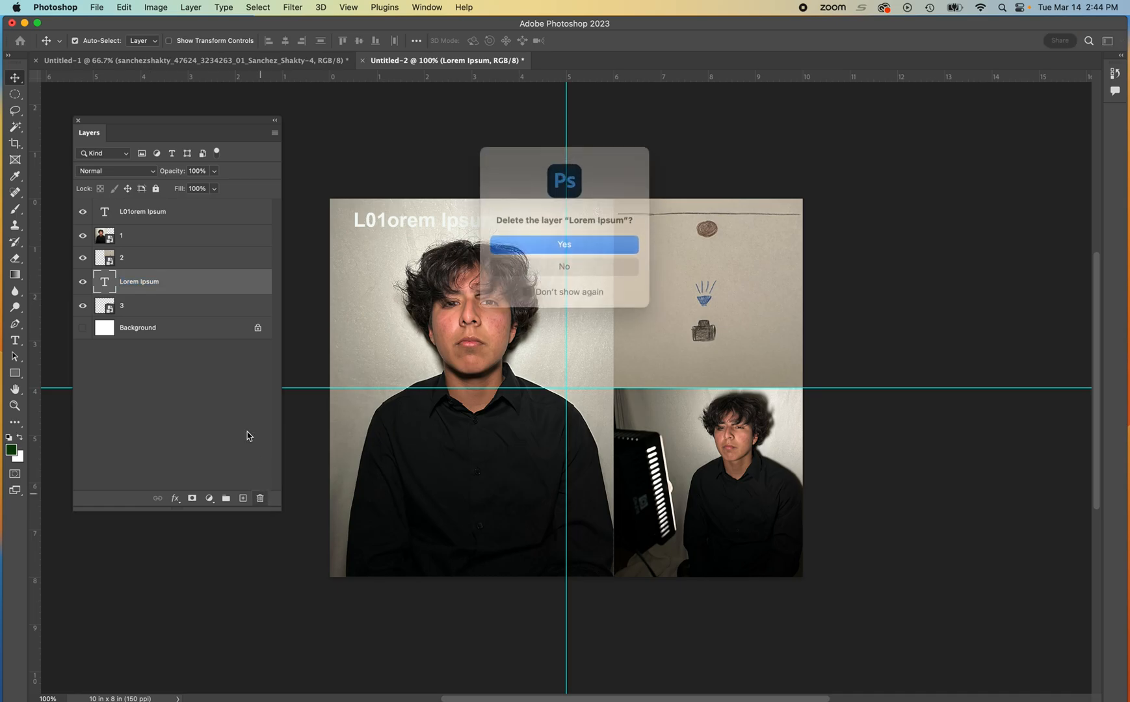
pyautogui.click(550, 244)
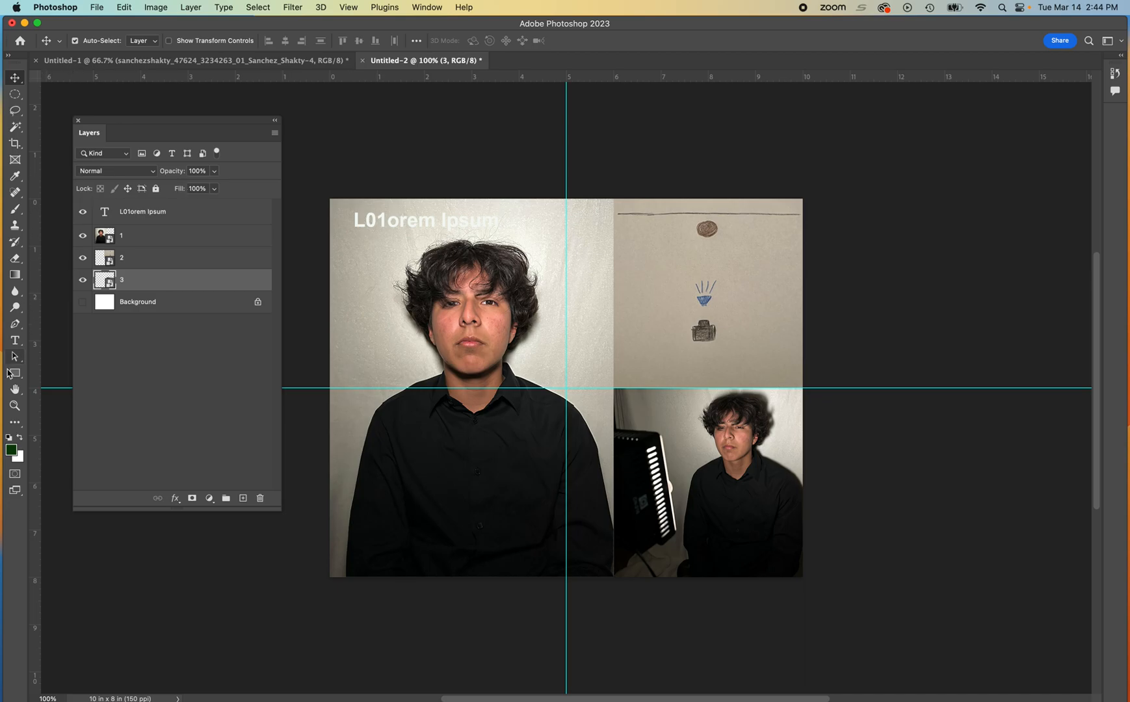
# Replace the remaining placeholder text on the large portrait with 01 Front
pyautogui.click(15, 340)
pyautogui.tripleClick(413, 220)
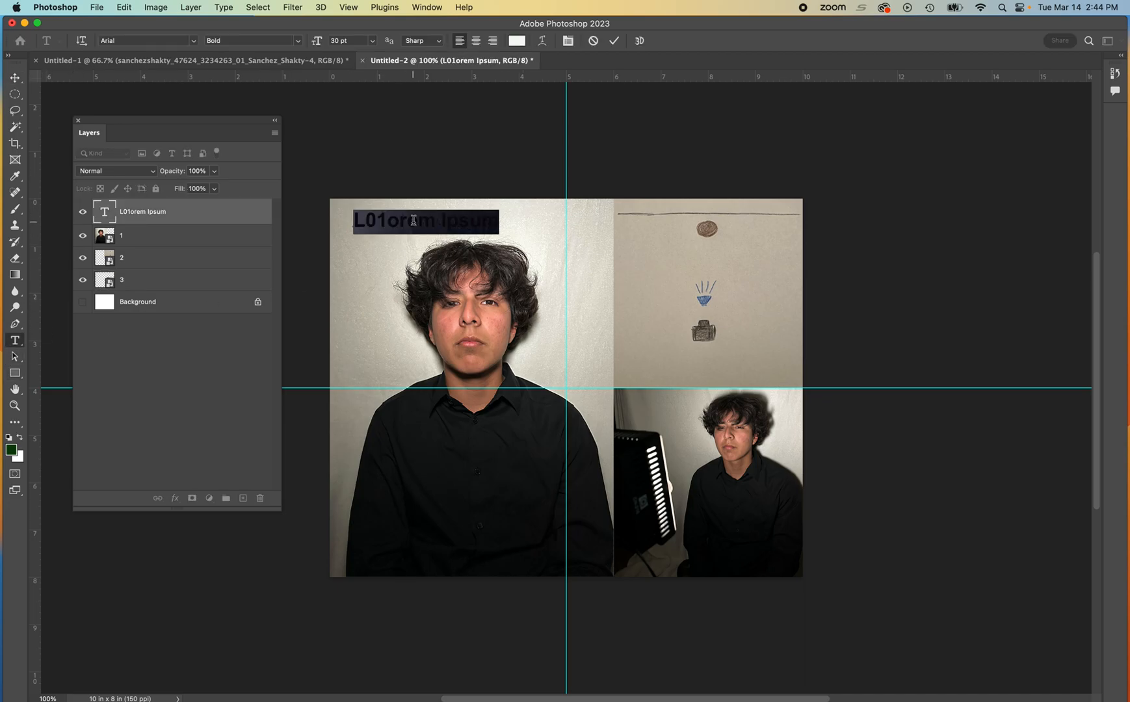
pyautogui.write('01 Front')
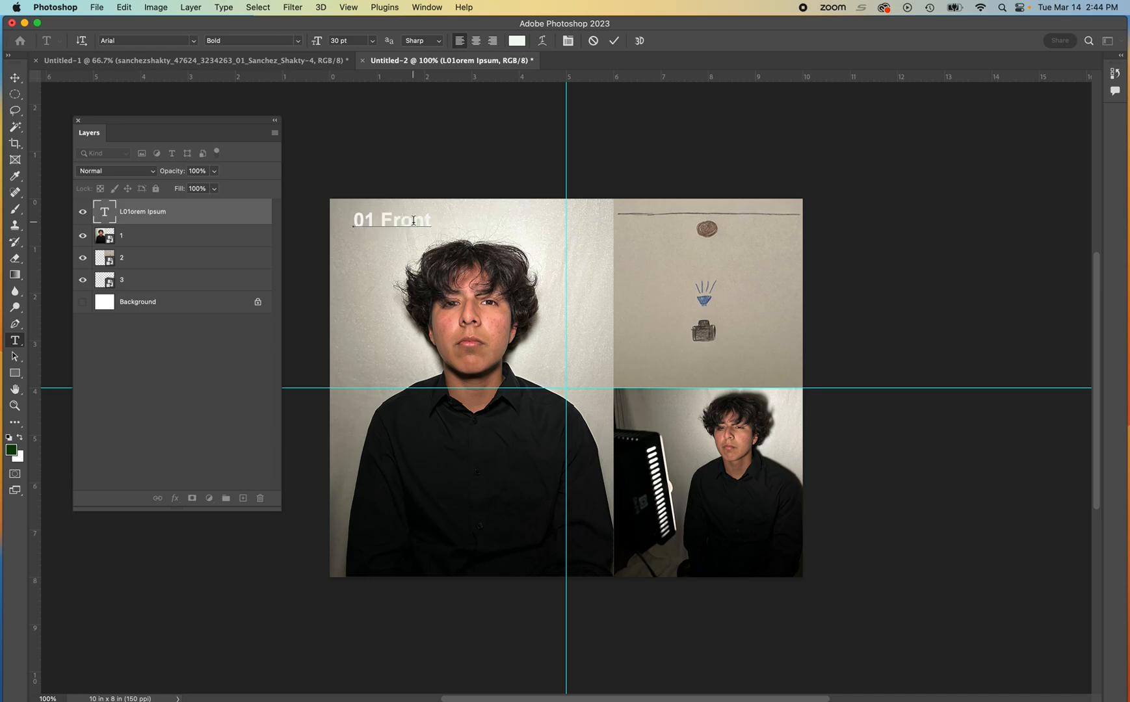
# Enlarge the 01 Front title to 60 pt and move it slightly down and left inside the portrait
pyautogui.moveTo(434, 221); pyautogui.dragTo(345, 223)
pyautogui.click(374, 42)
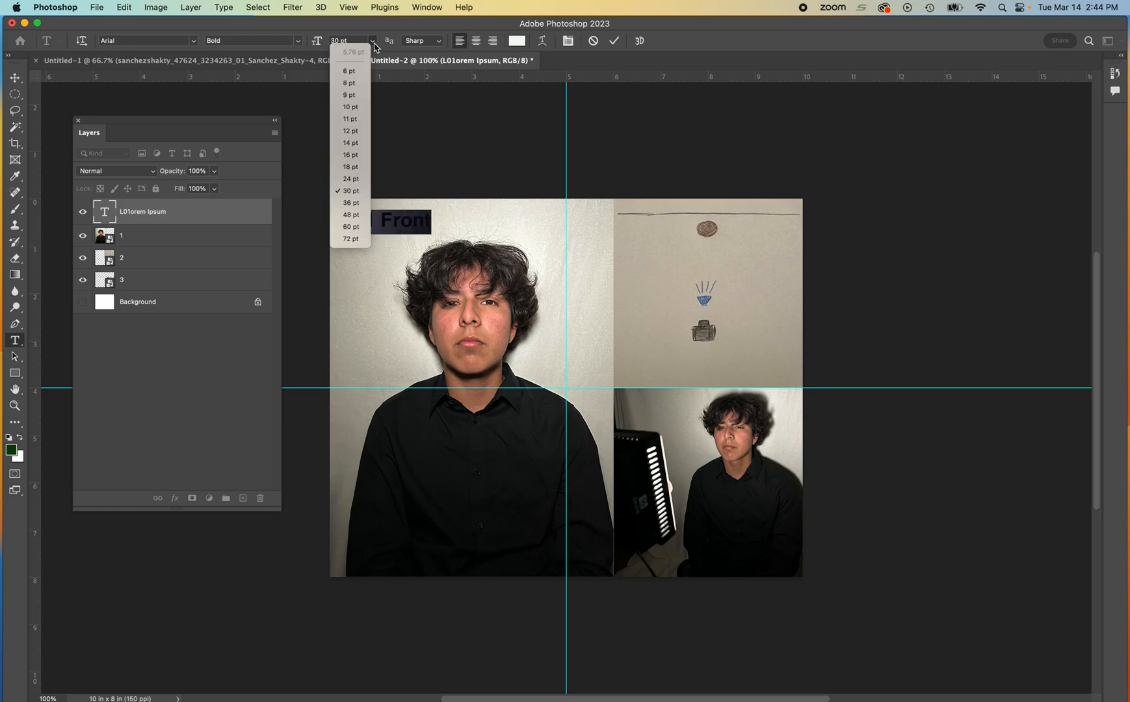
pyautogui.click(357, 227)
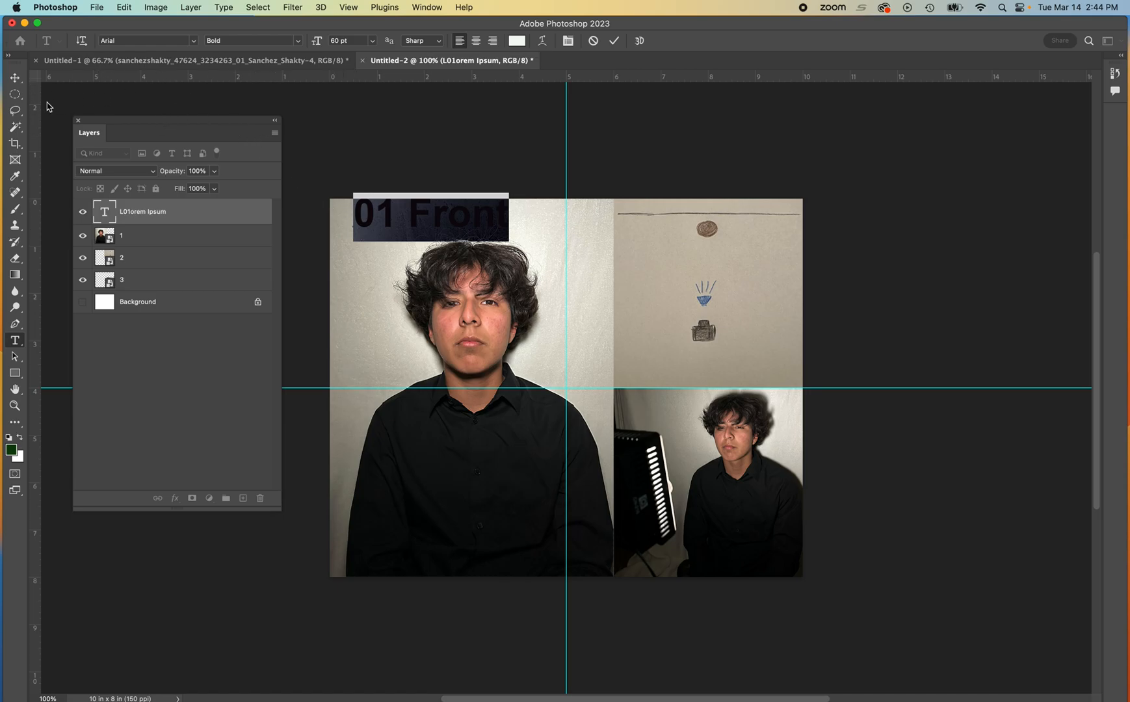
pyautogui.click(14, 78)
pyautogui.moveTo(364, 217); pyautogui.dragTo(357, 231)
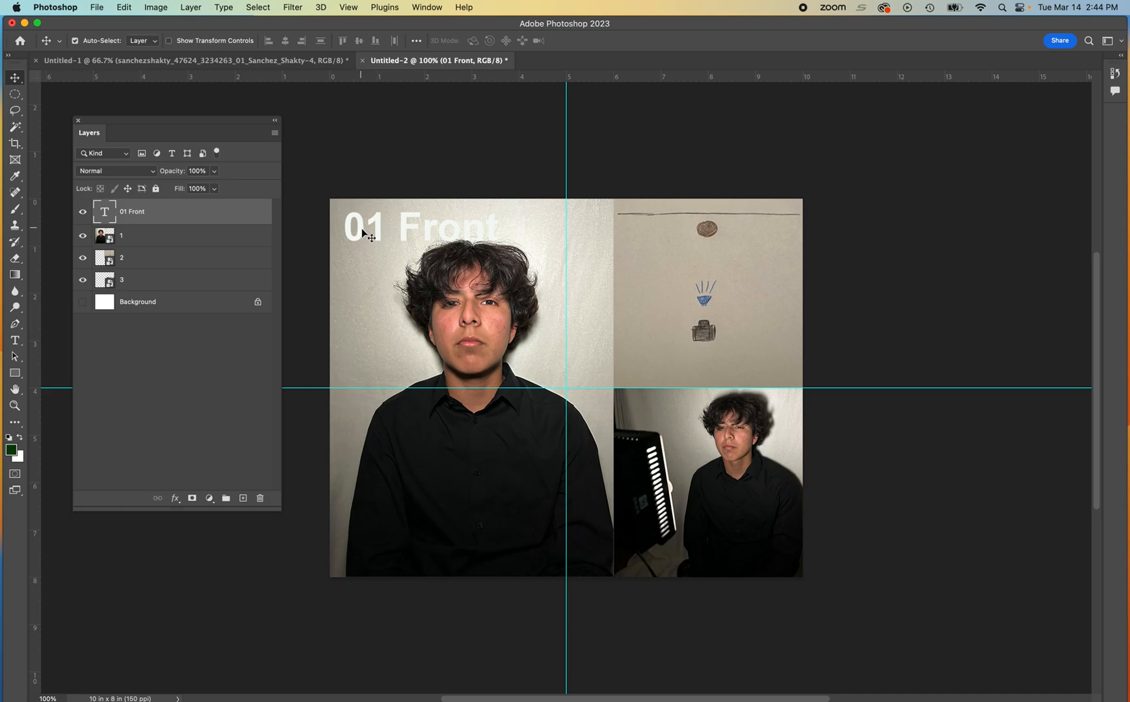
# Change the 01 Front title's text color to near-black 010b01
pyautogui.doubleClick(367, 231)
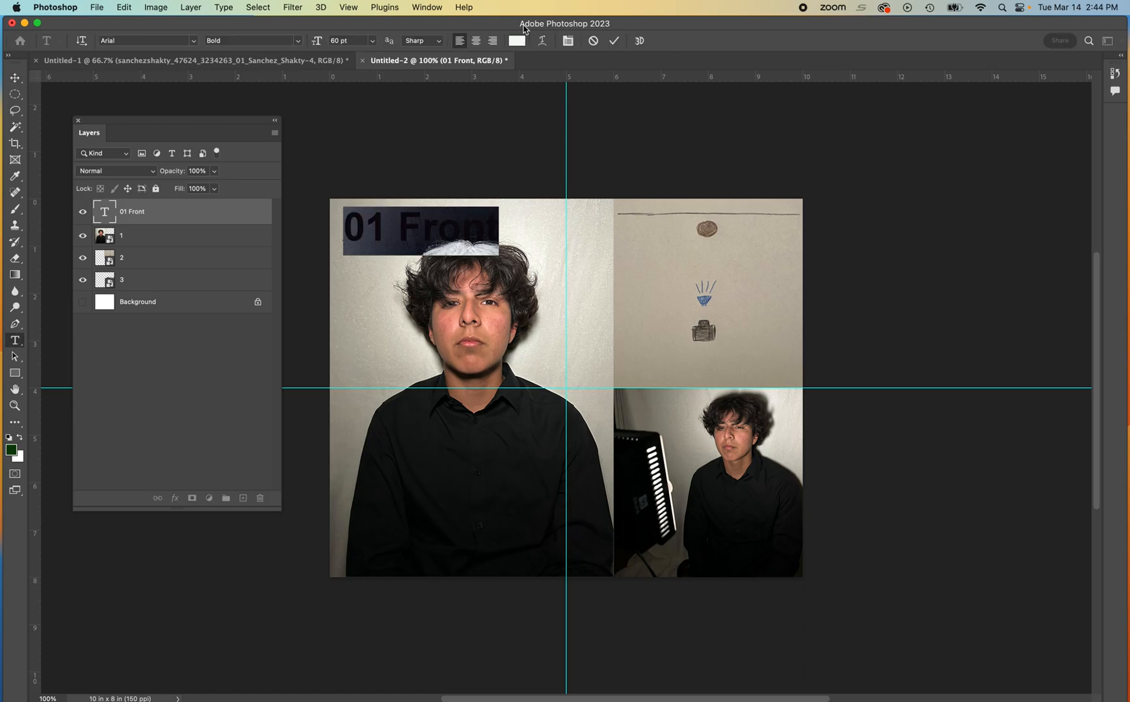
pyautogui.click(516, 41)
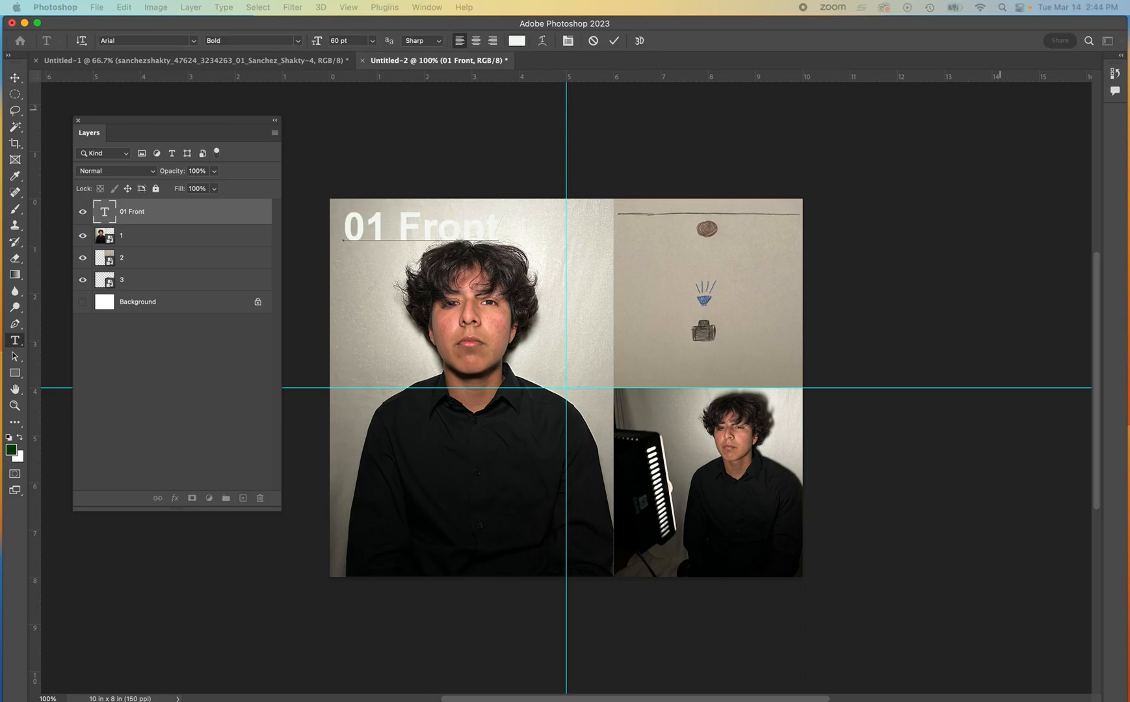
pyautogui.moveTo(750, 137); pyautogui.dragTo(661, 126)
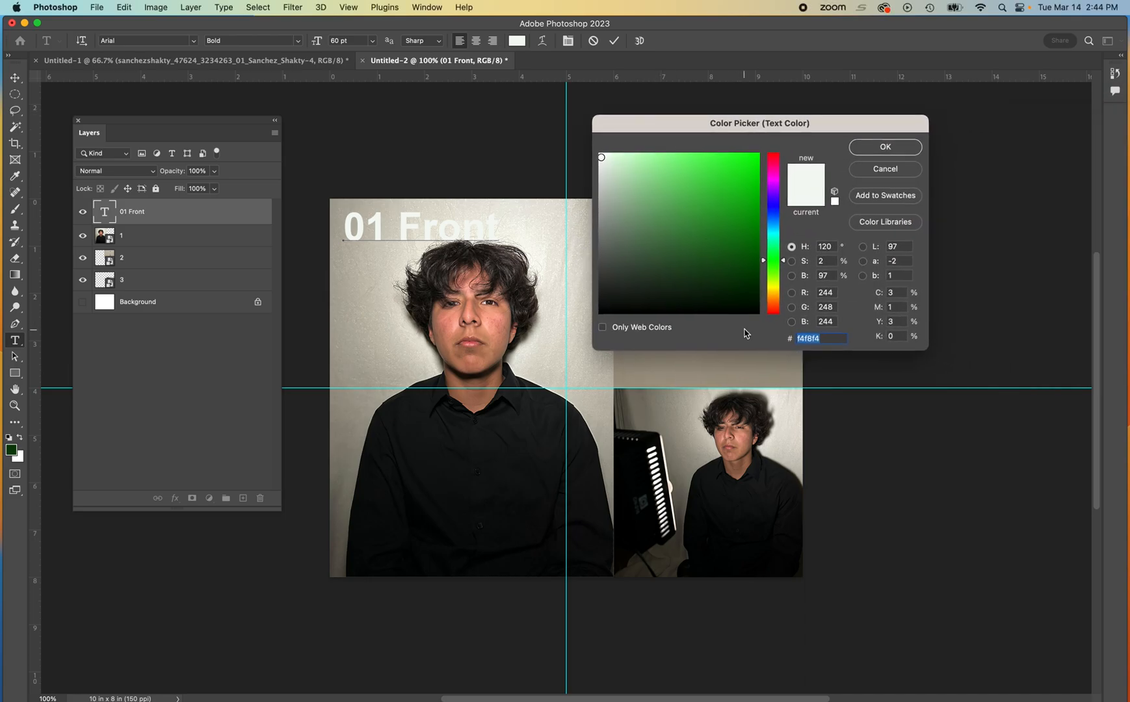
pyautogui.click(744, 307)
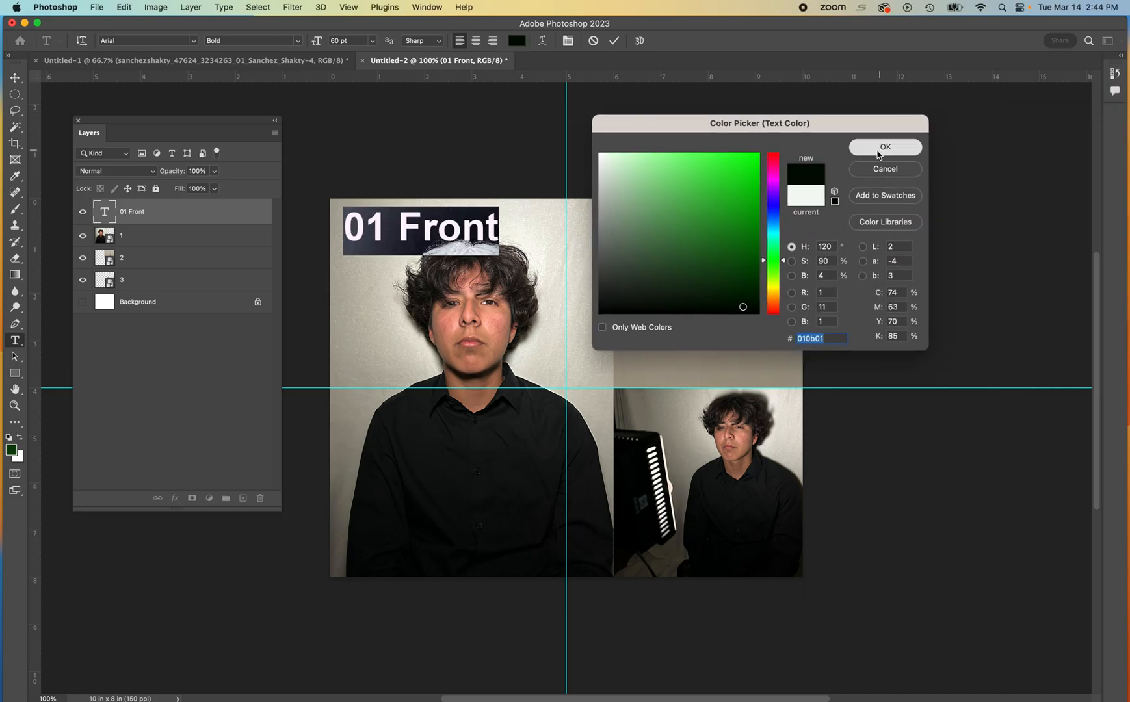
pyautogui.click(885, 148)
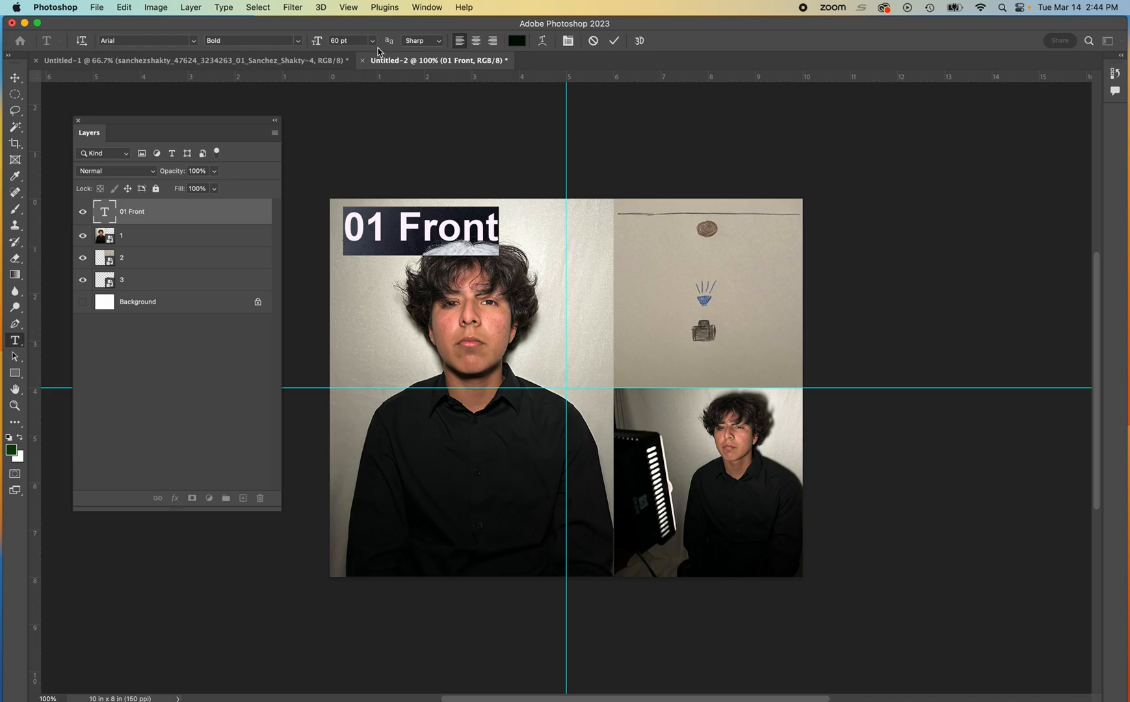
# Set the 01 Front title to 48 pt and move it slightly up and right, above the subject's hair
pyautogui.click(373, 41)
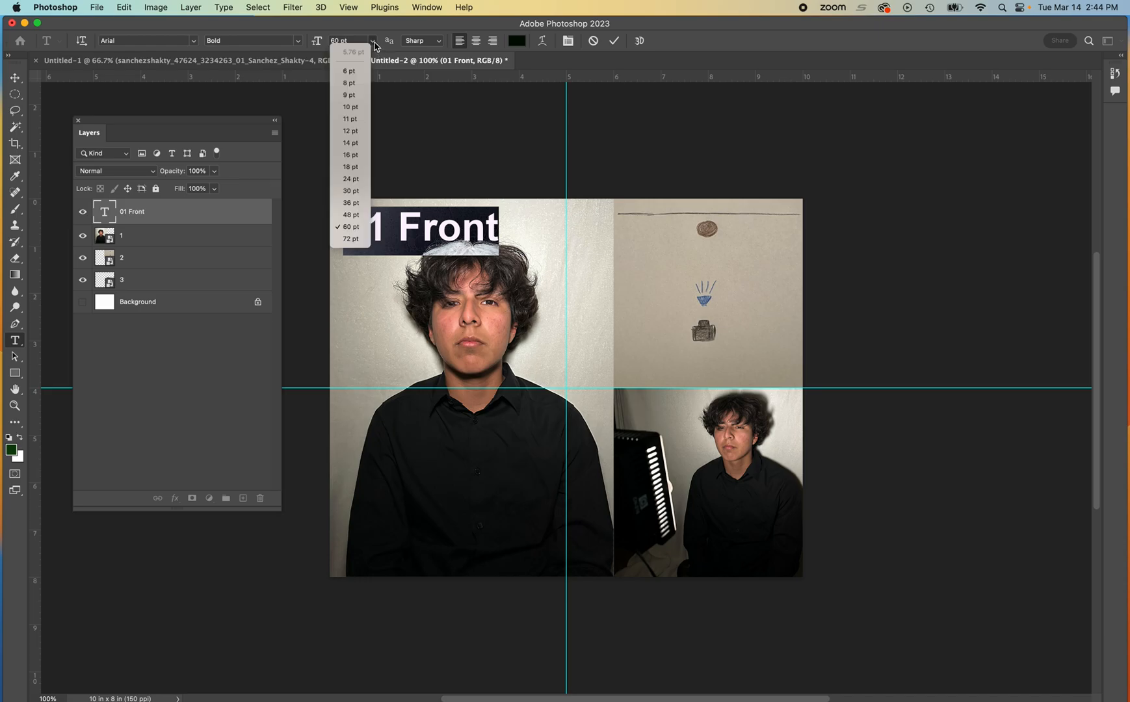
pyautogui.click(357, 217)
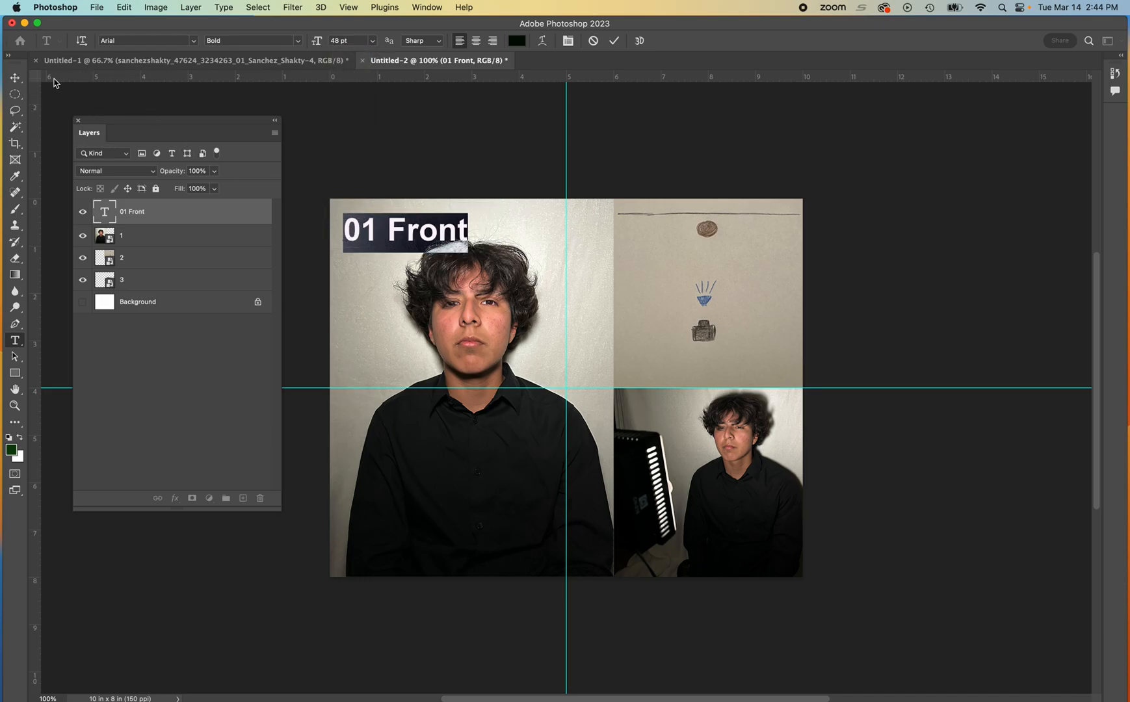
pyautogui.click(13, 78)
pyautogui.moveTo(373, 233); pyautogui.dragTo(377, 225)
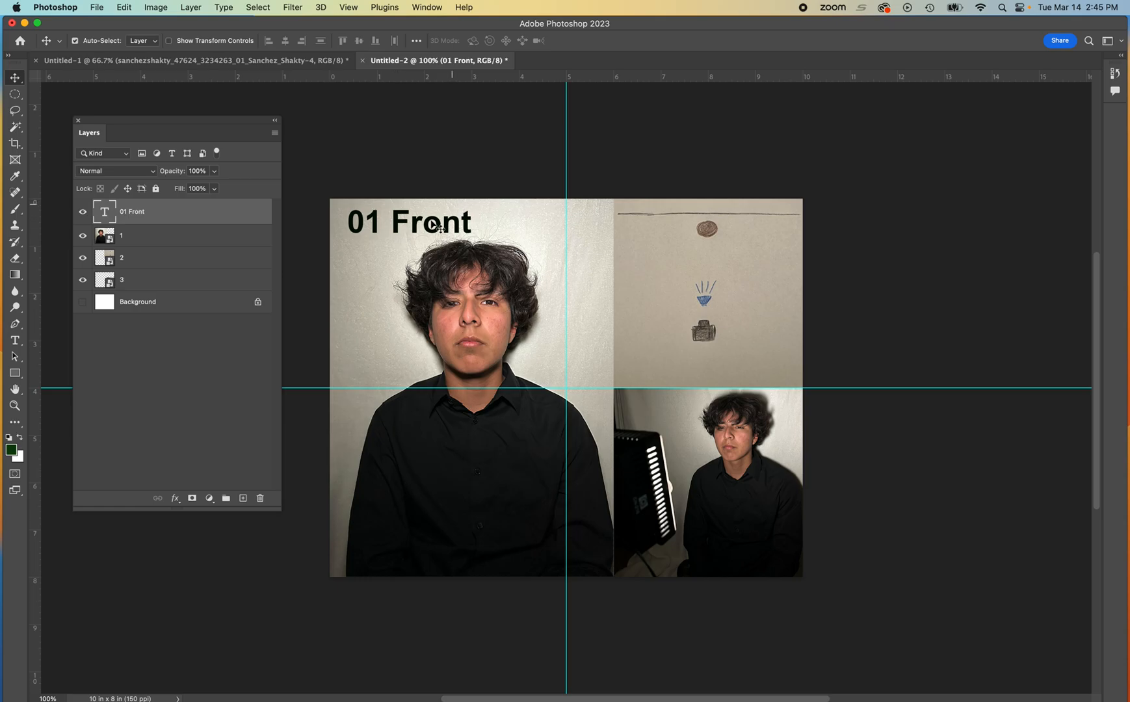
# Set only the word Front to Arial Regular, keeping 01 bold, and nudge the title slightly left
pyautogui.doubleClick(419, 224)
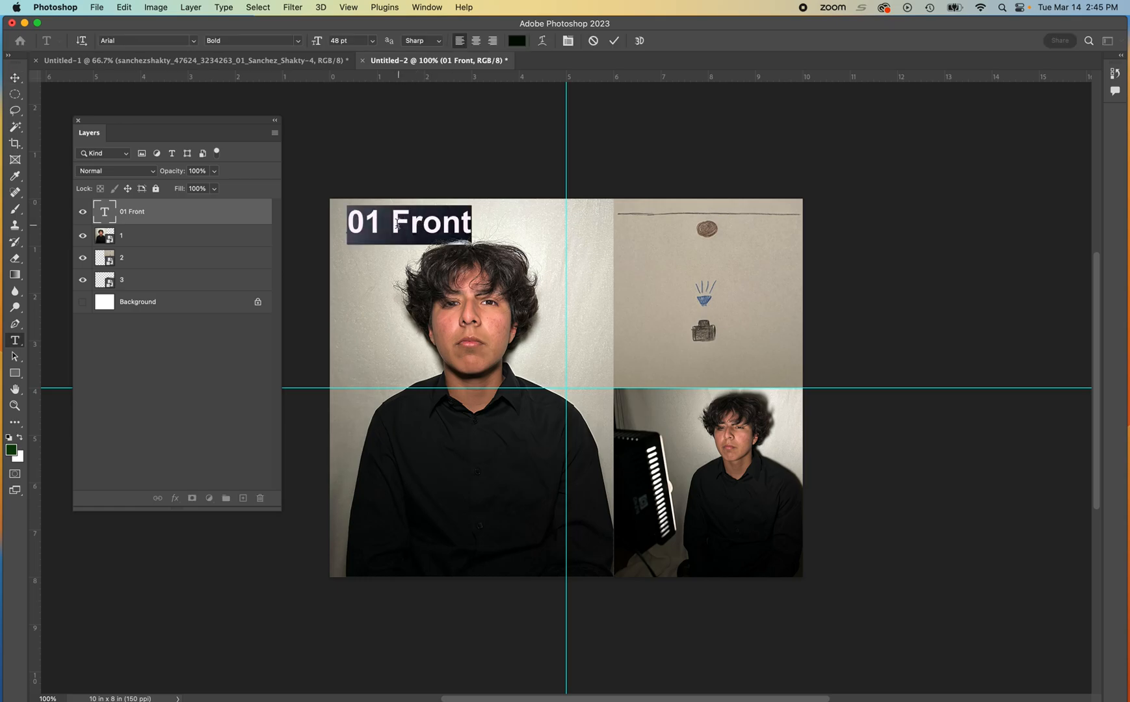
pyautogui.moveTo(390, 224); pyautogui.dragTo(493, 232)
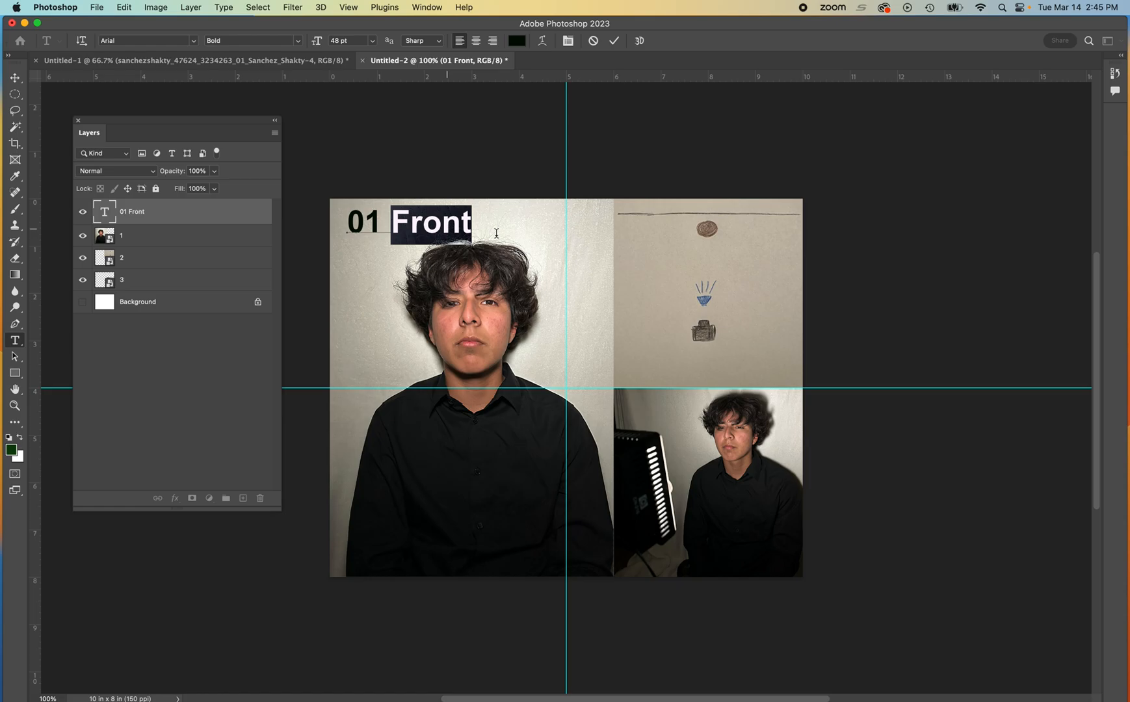
pyautogui.click(300, 42)
pyautogui.click(278, 34)
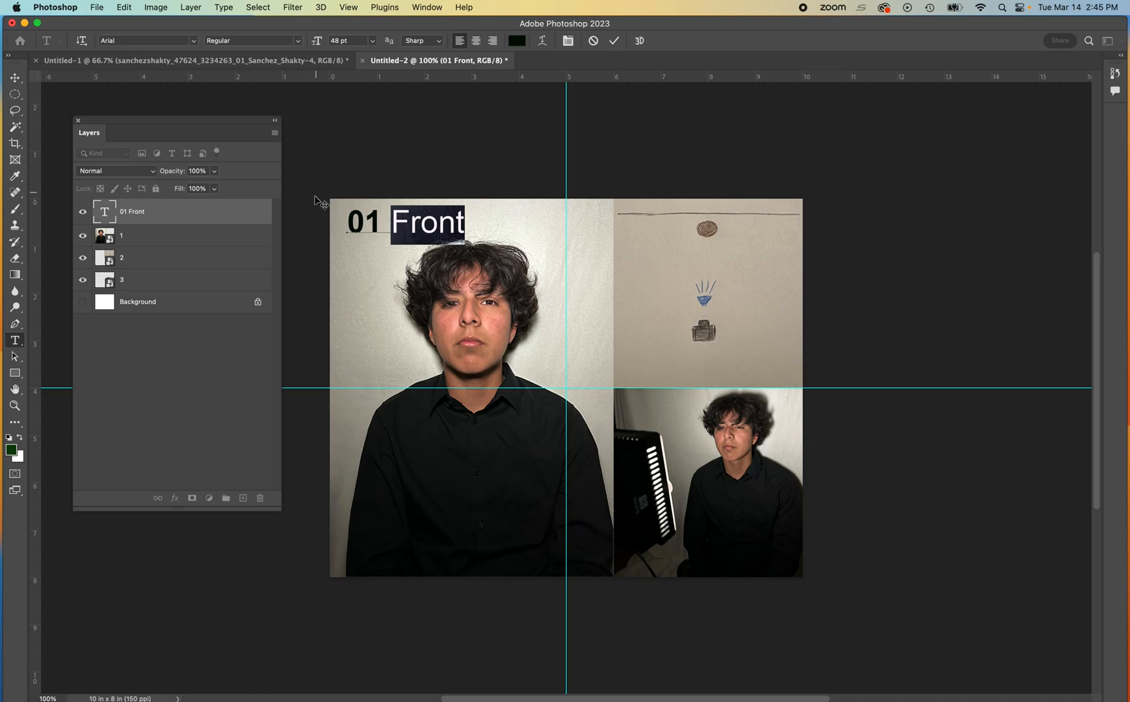
pyautogui.click(15, 77)
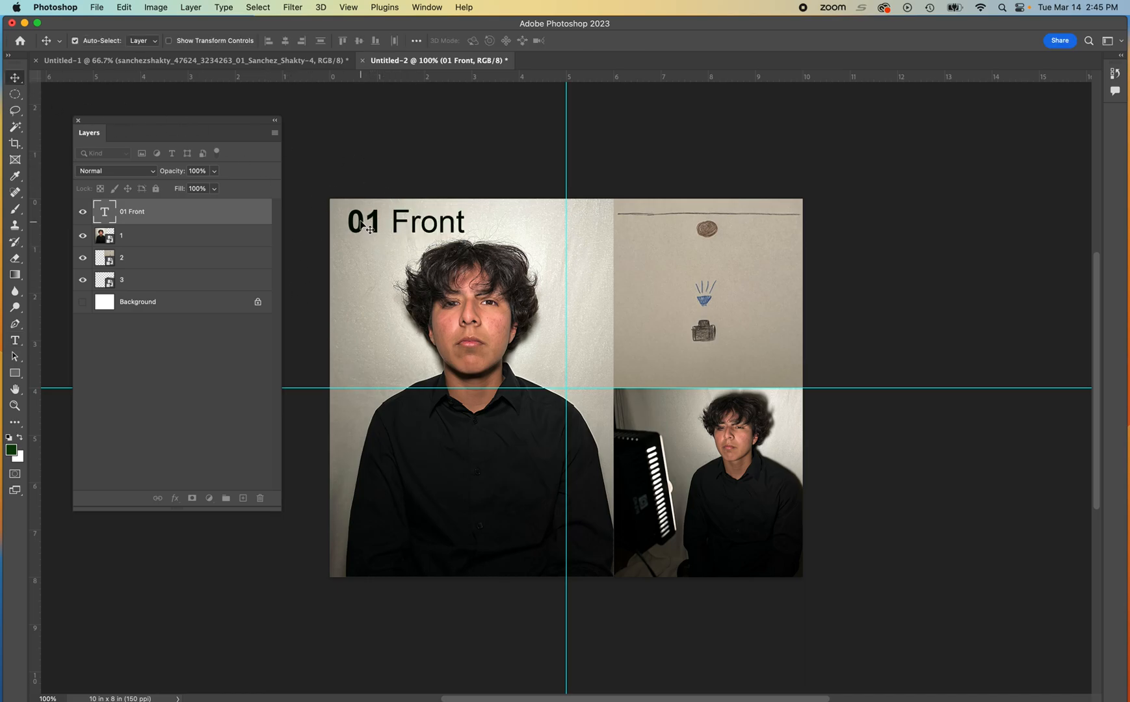
pyautogui.moveTo(362, 225); pyautogui.dragTo(356, 223)
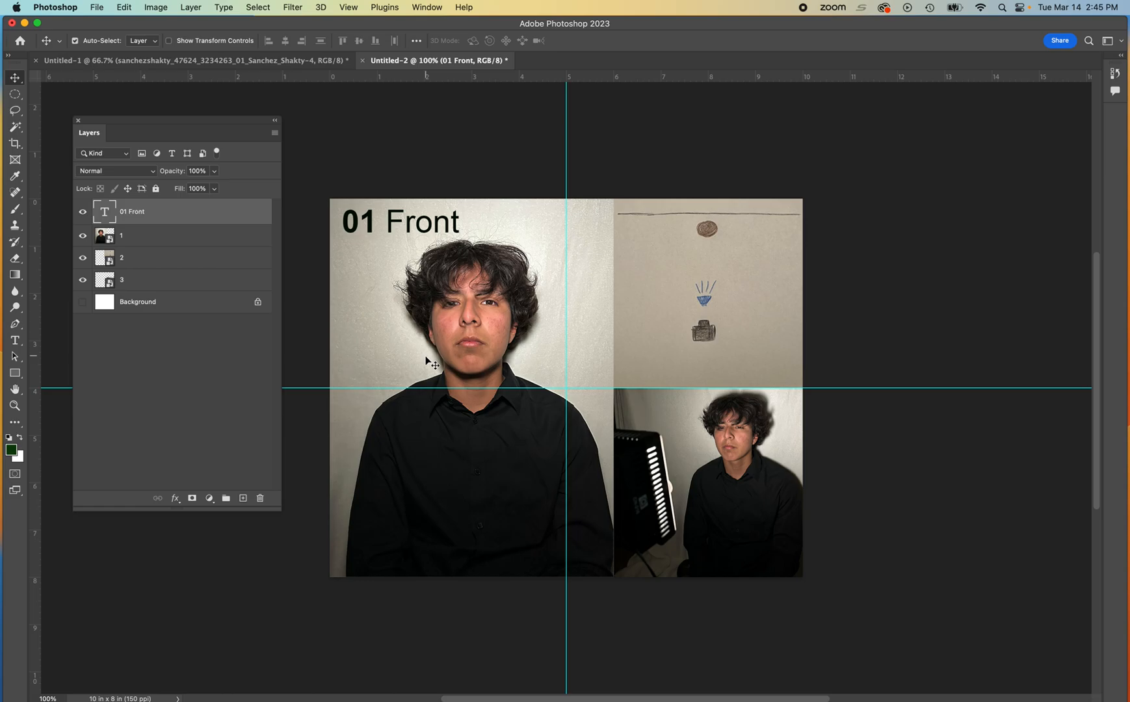
# Start saving the layout and create a new folder named PSD inside the FRONT folder
pyautogui.click(99, 8)
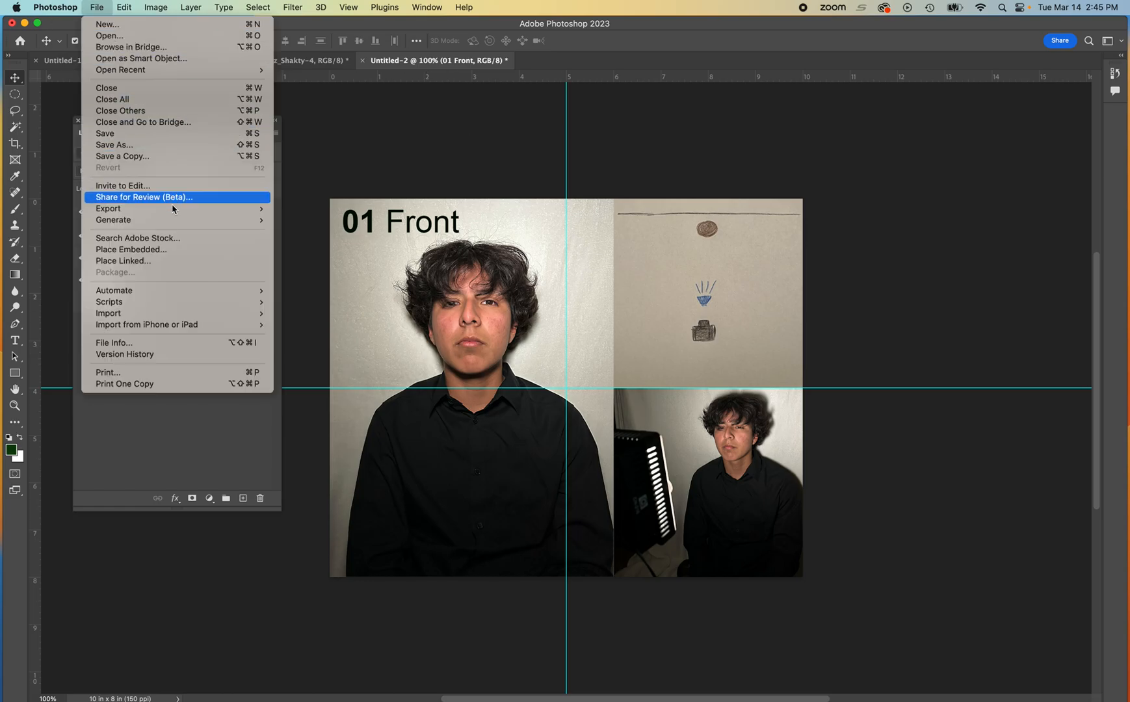
pyautogui.click(162, 135)
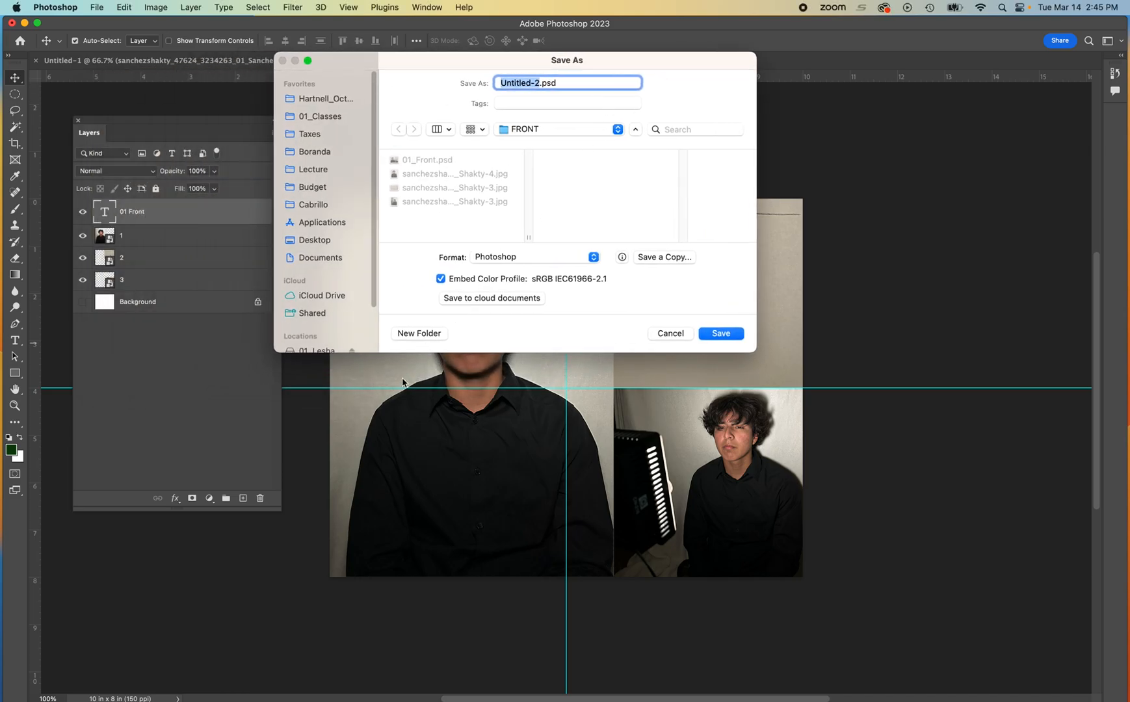
pyautogui.click(429, 333)
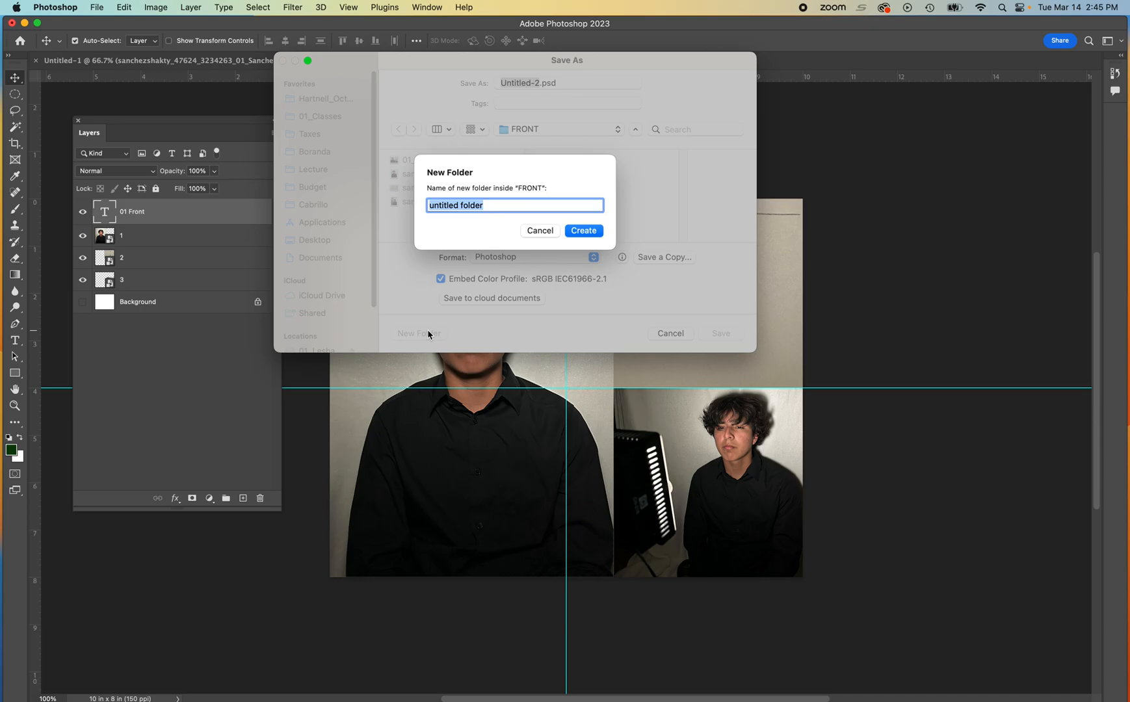
pyautogui.write('PSD')
pyautogui.press('Return')
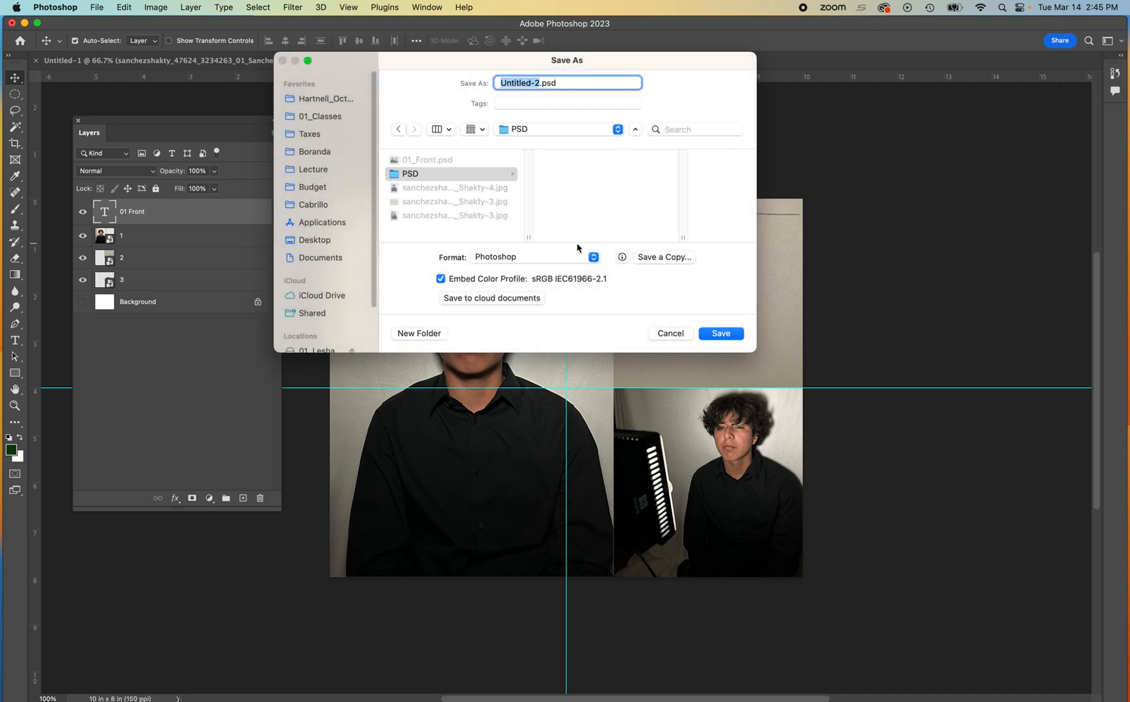
# Save the layout in the PSD folder as 01_HH_LastName_FirstName.psd in Photoshop format
pyautogui.write('01_HH_Lasta')
pyautogui.press('BackSpace')
pyautogui.write('Name_FirstName')
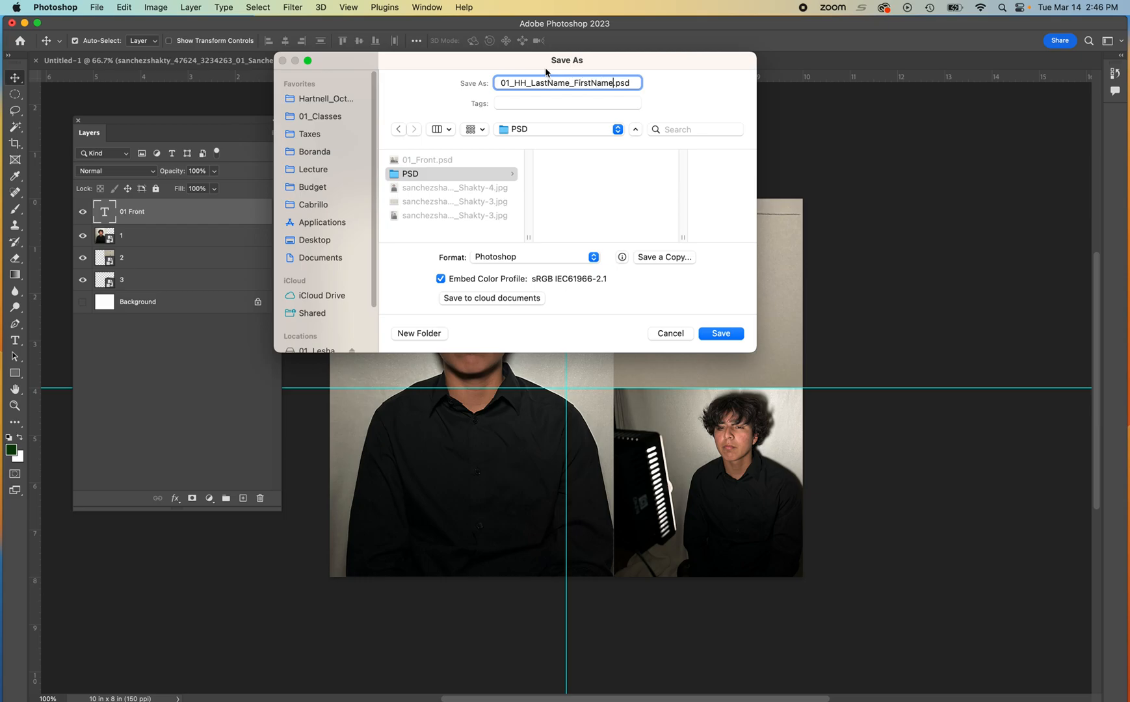
pyautogui.press('Return')
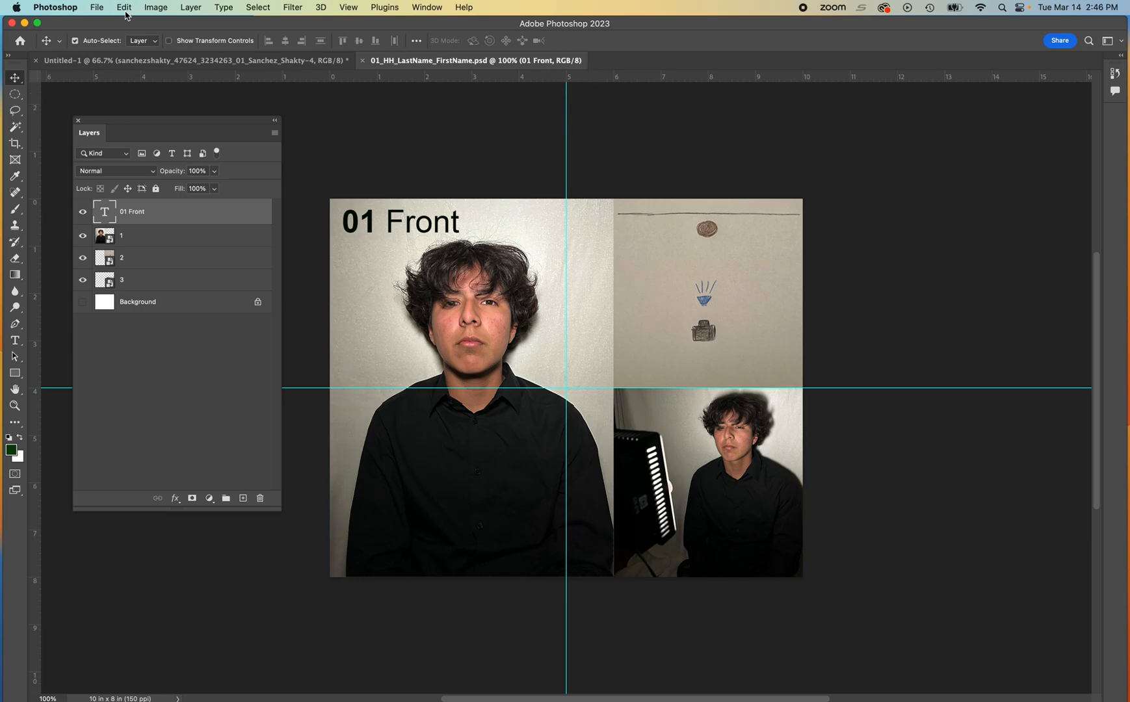
# Start saving the layout and create a new folder named JPG inside the FRONT folder
pyautogui.click(97, 8)
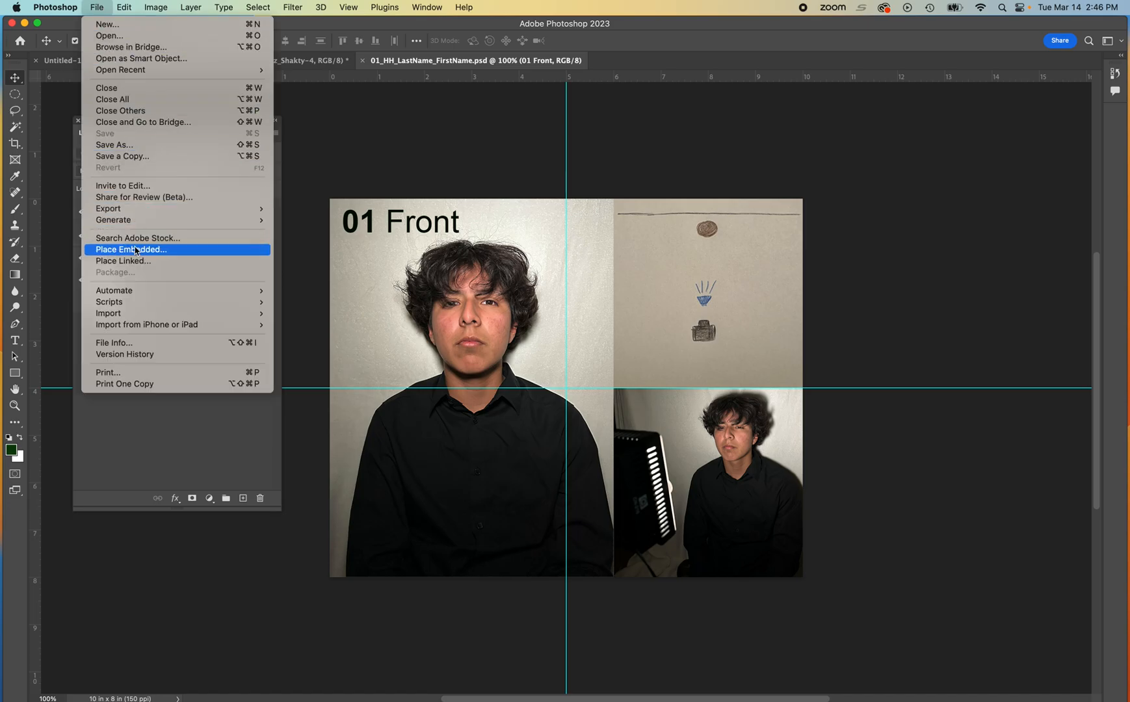
pyautogui.click(122, 156)
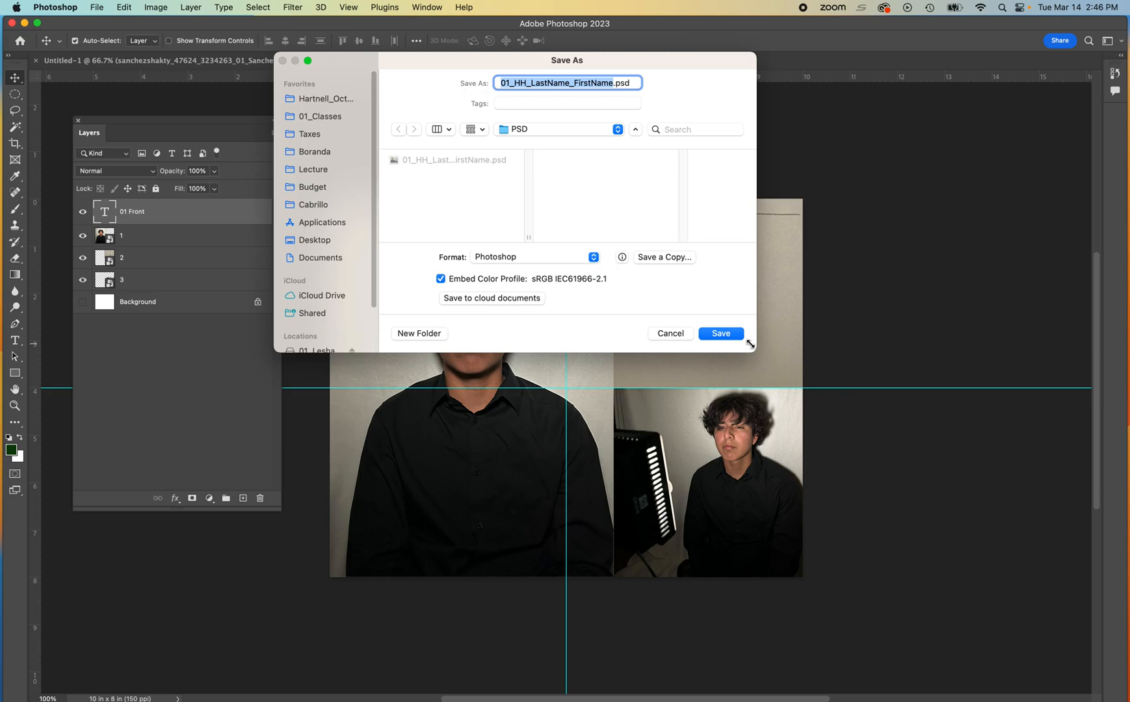
pyautogui.moveTo(755, 351); pyautogui.dragTo(922, 526)
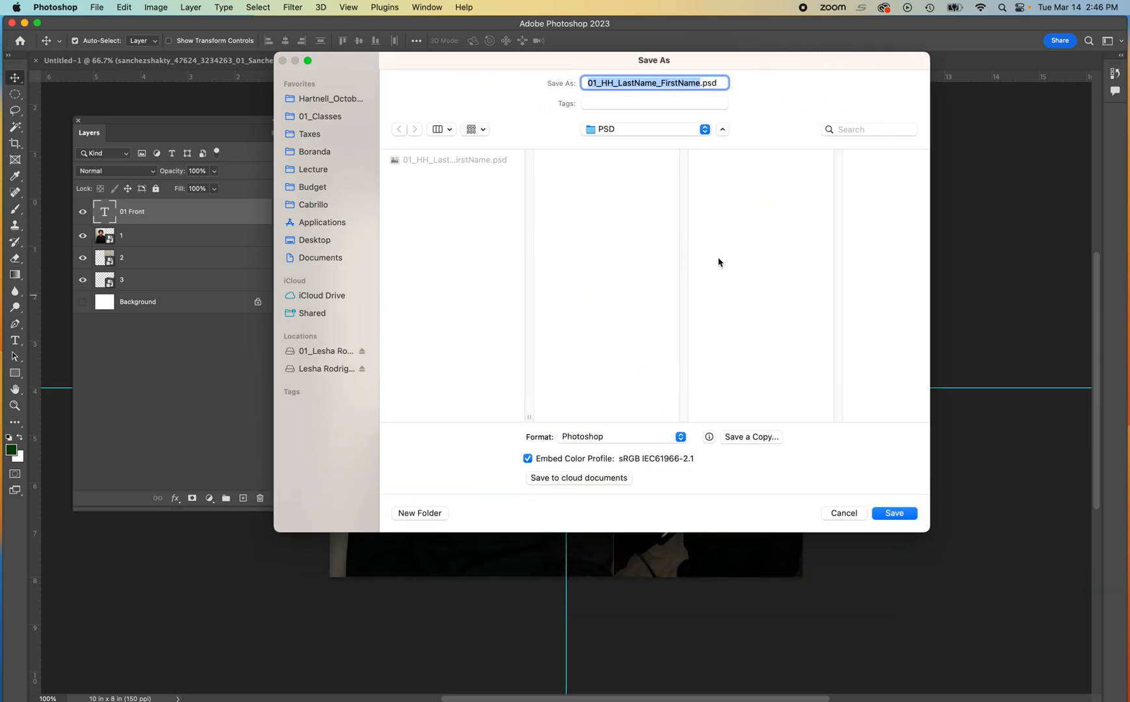
pyautogui.click(640, 129)
pyautogui.click(635, 146)
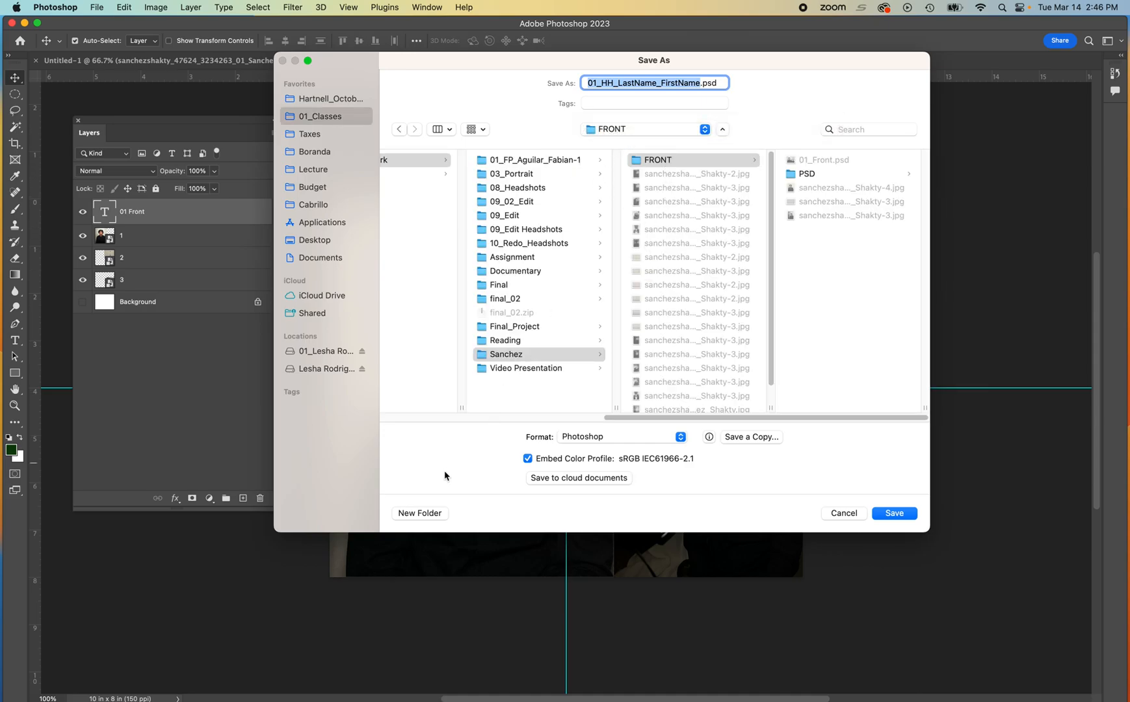
pyautogui.click(420, 514)
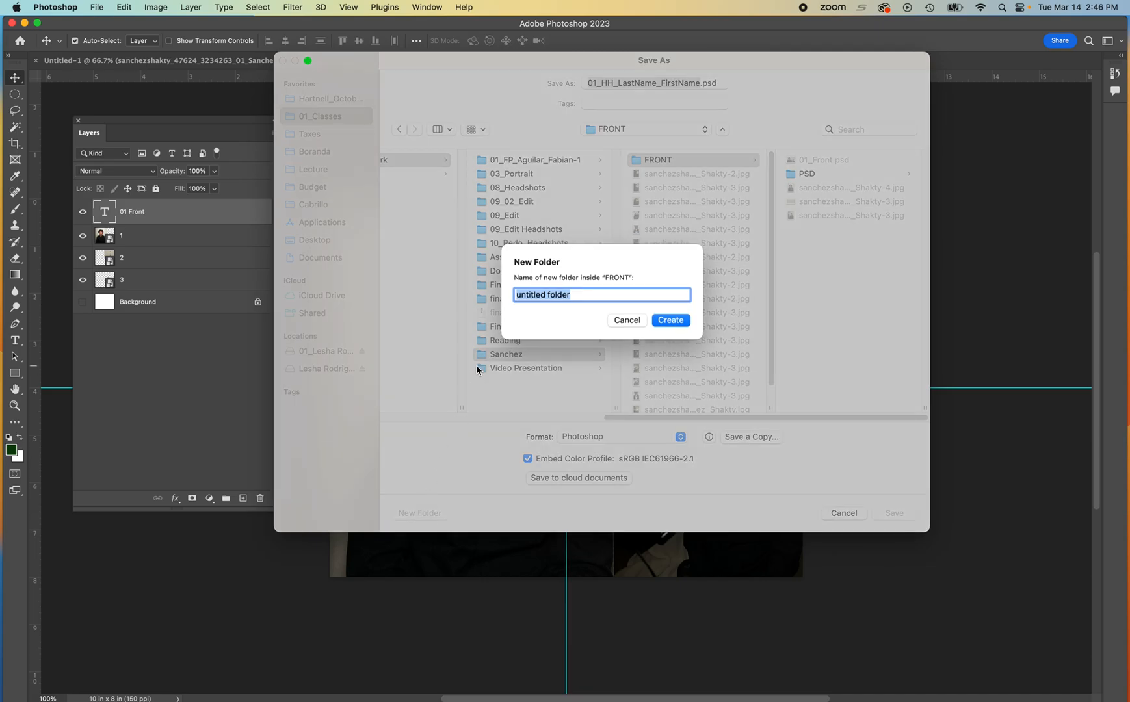
pyautogui.write('JPG')
pyautogui.press('Return')
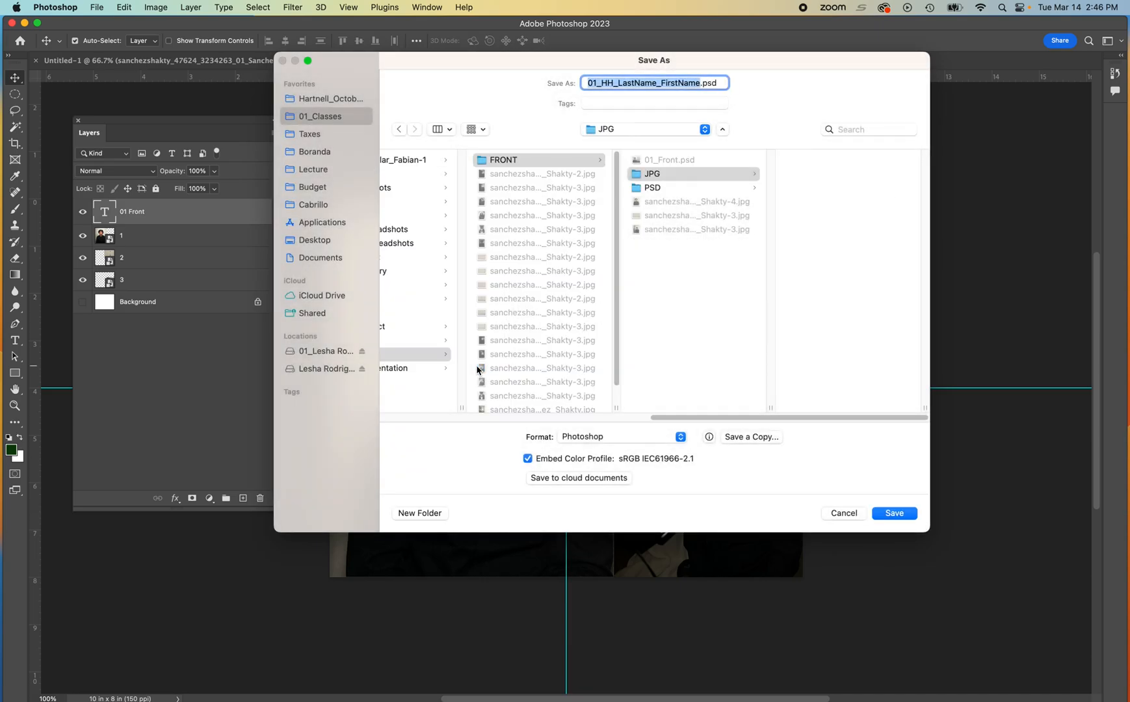
pyautogui.click(674, 174)
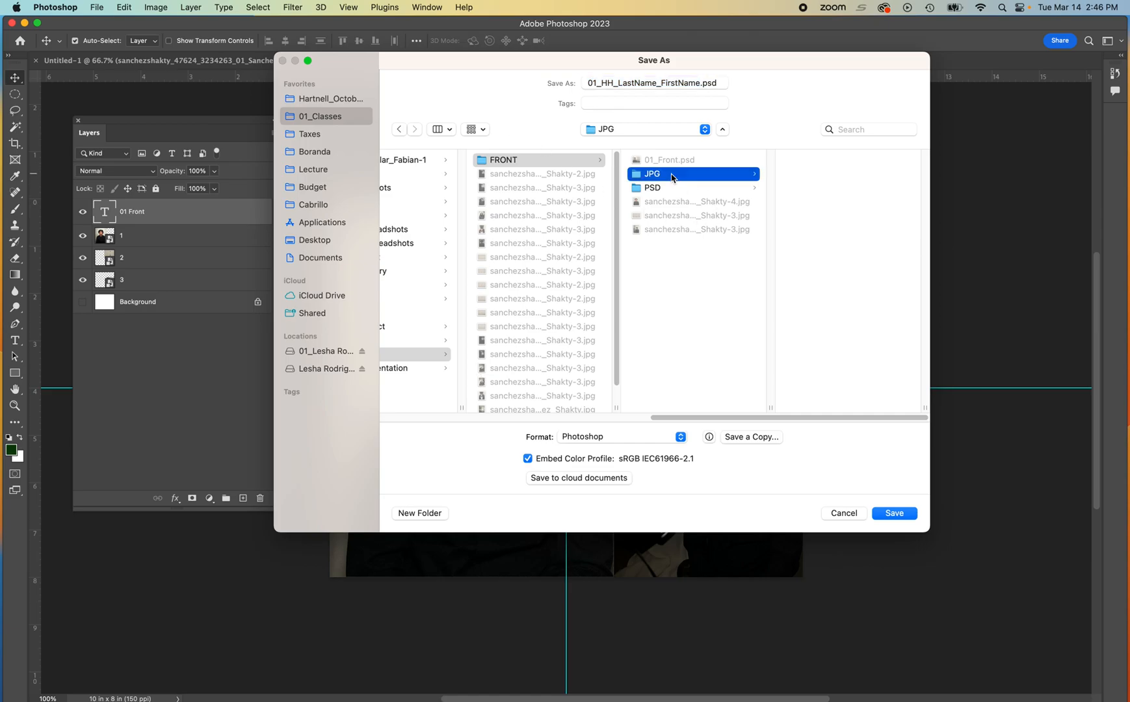
pyautogui.click(744, 438)
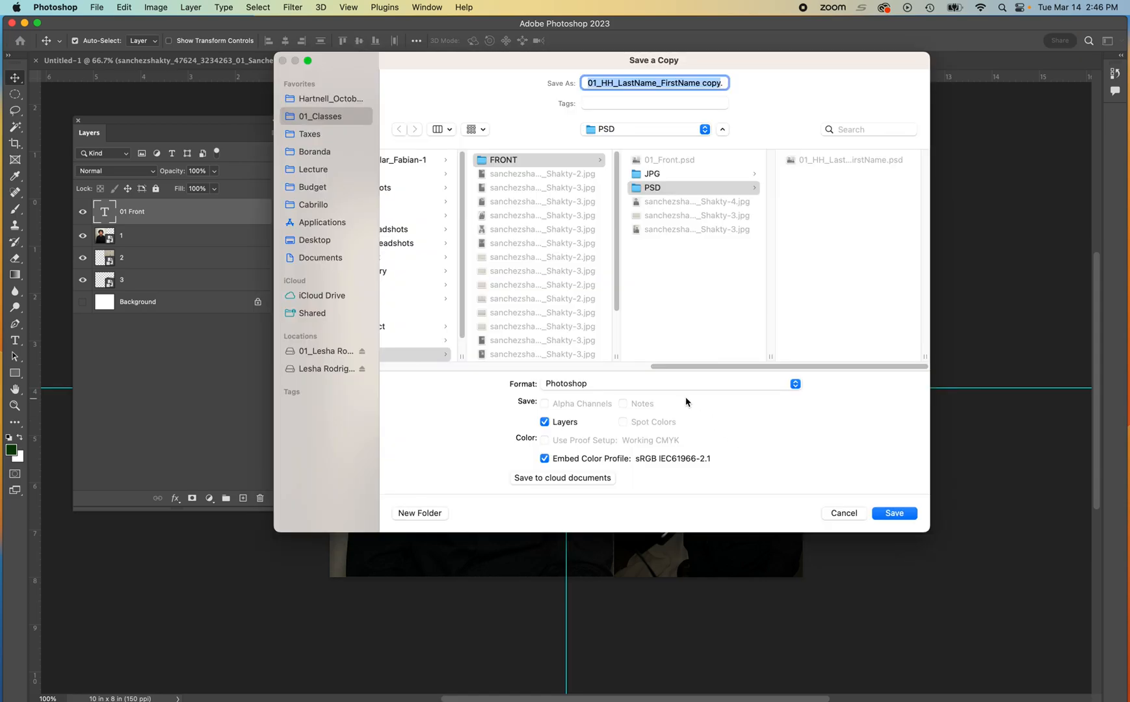
pyautogui.click(712, 384)
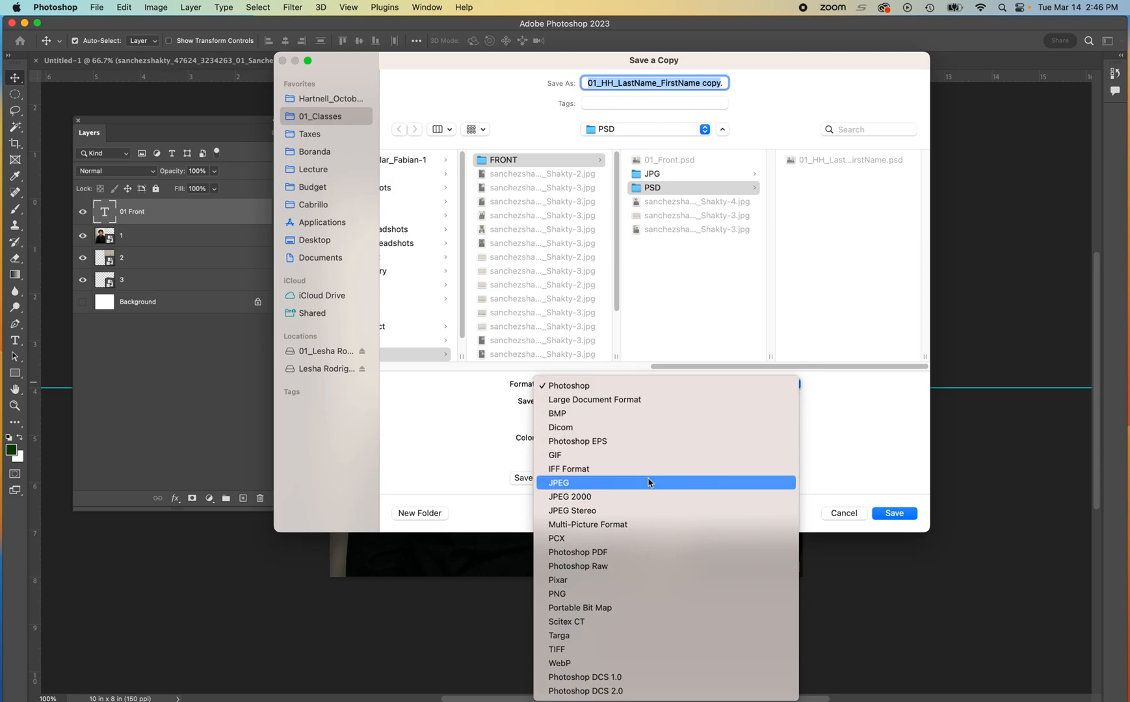
pyautogui.click(840, 513)
pyautogui.click(841, 513)
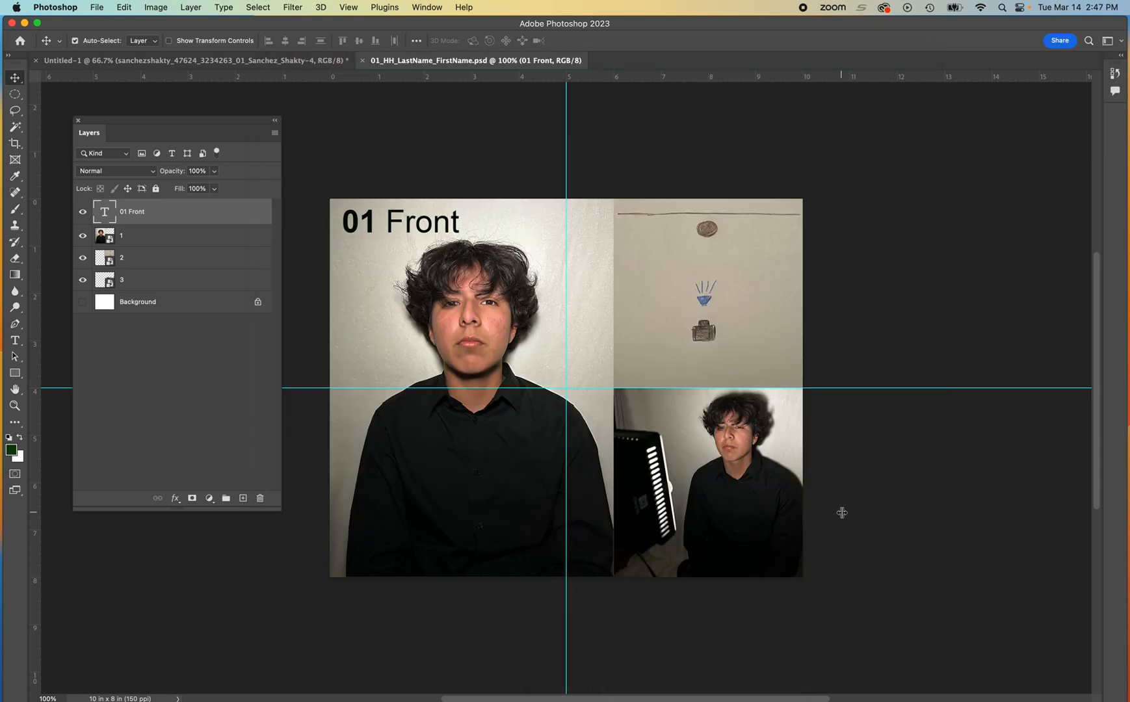
# Start saving a copy of the layout and choose JPEG as its file format
pyautogui.click(95, 7)
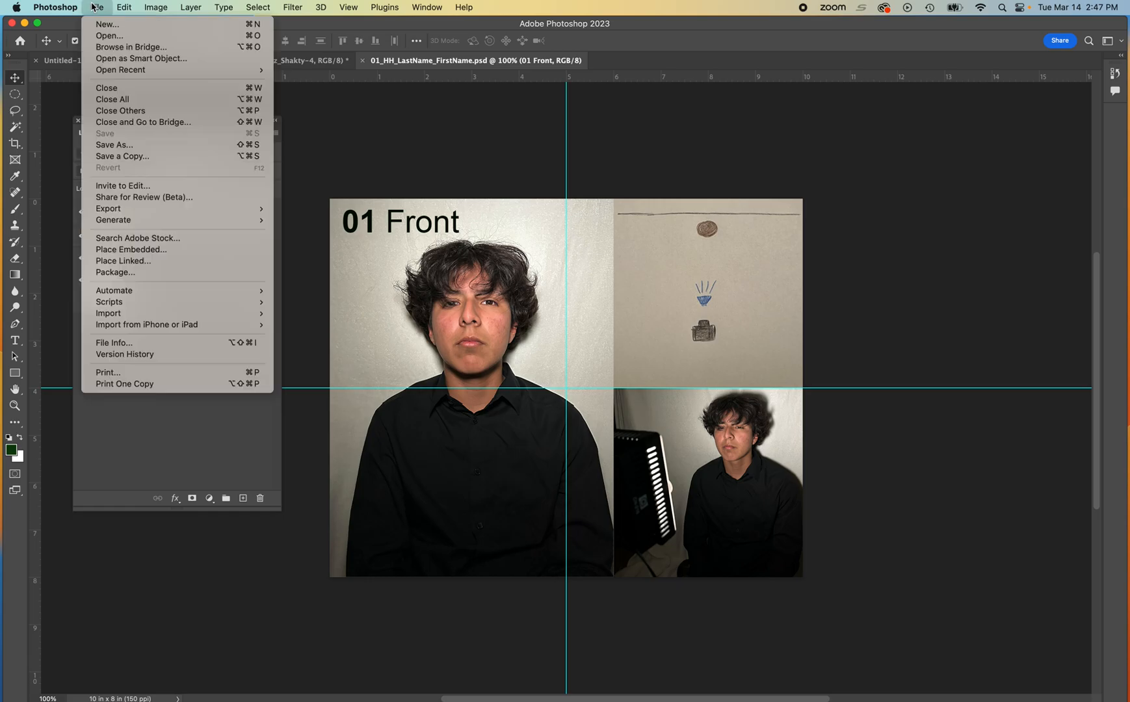
pyautogui.click(112, 145)
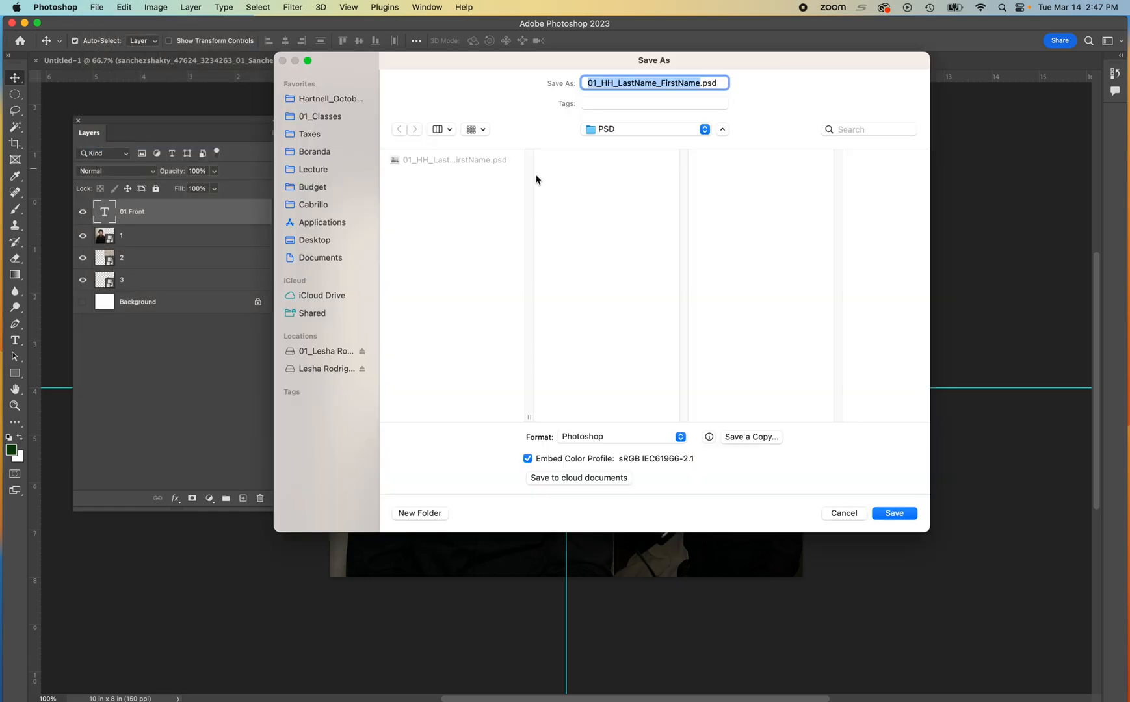
pyautogui.click(620, 132)
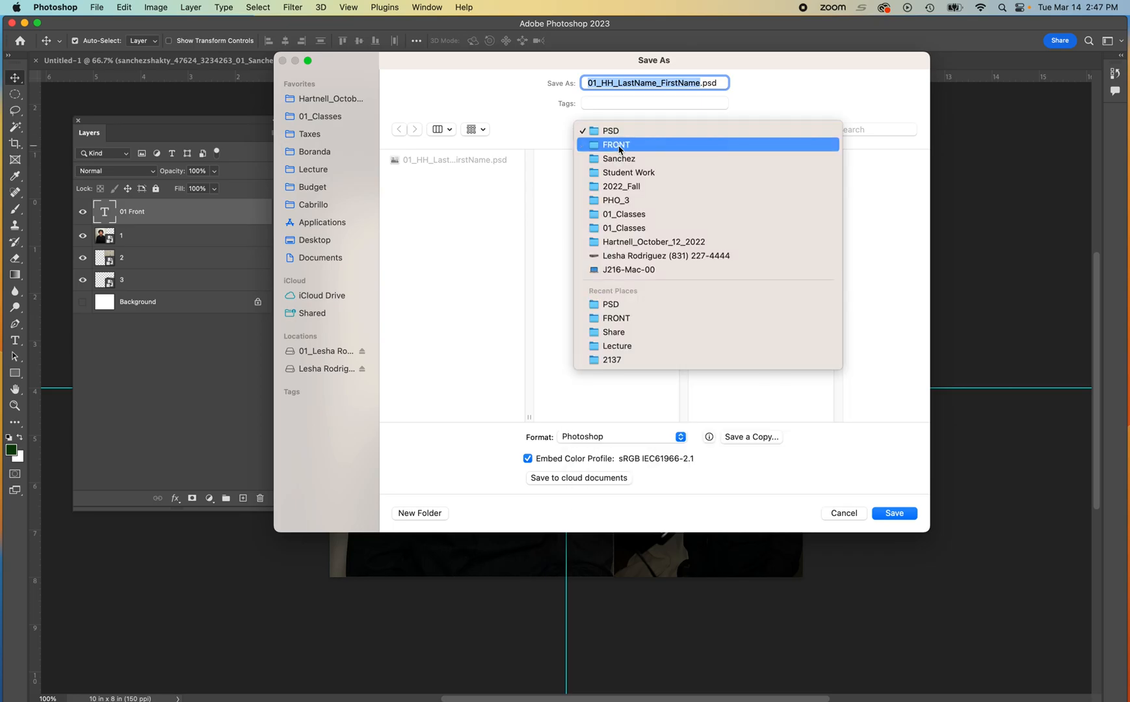
pyautogui.click(619, 146)
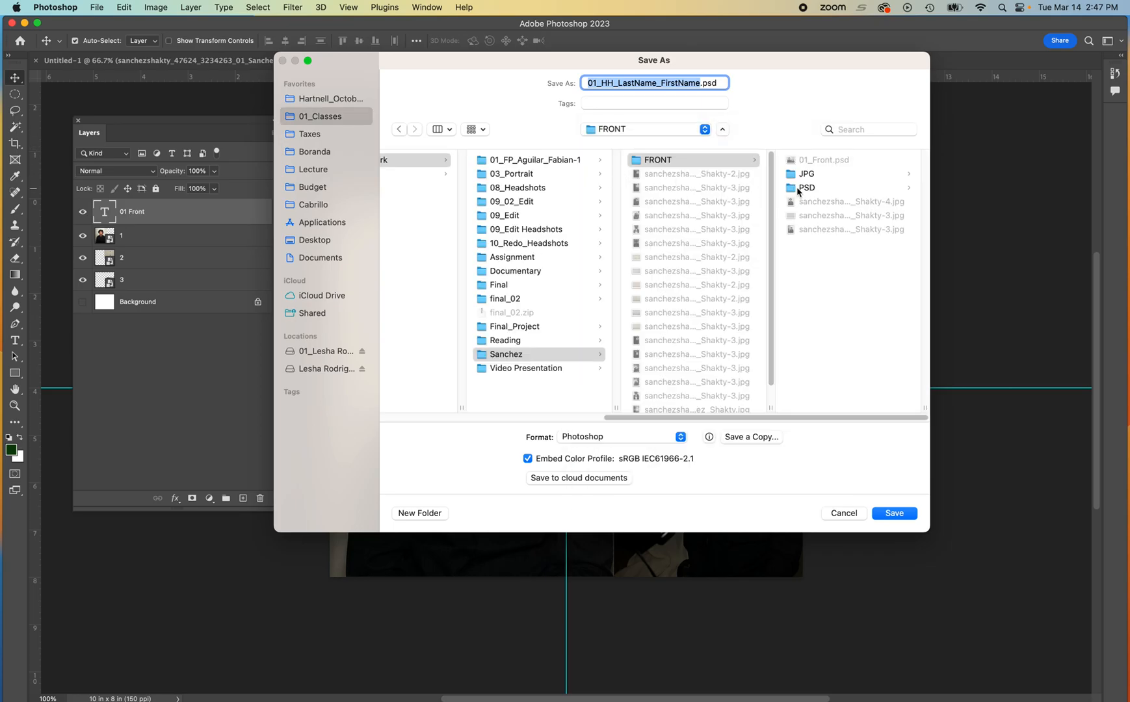
pyautogui.click(802, 176)
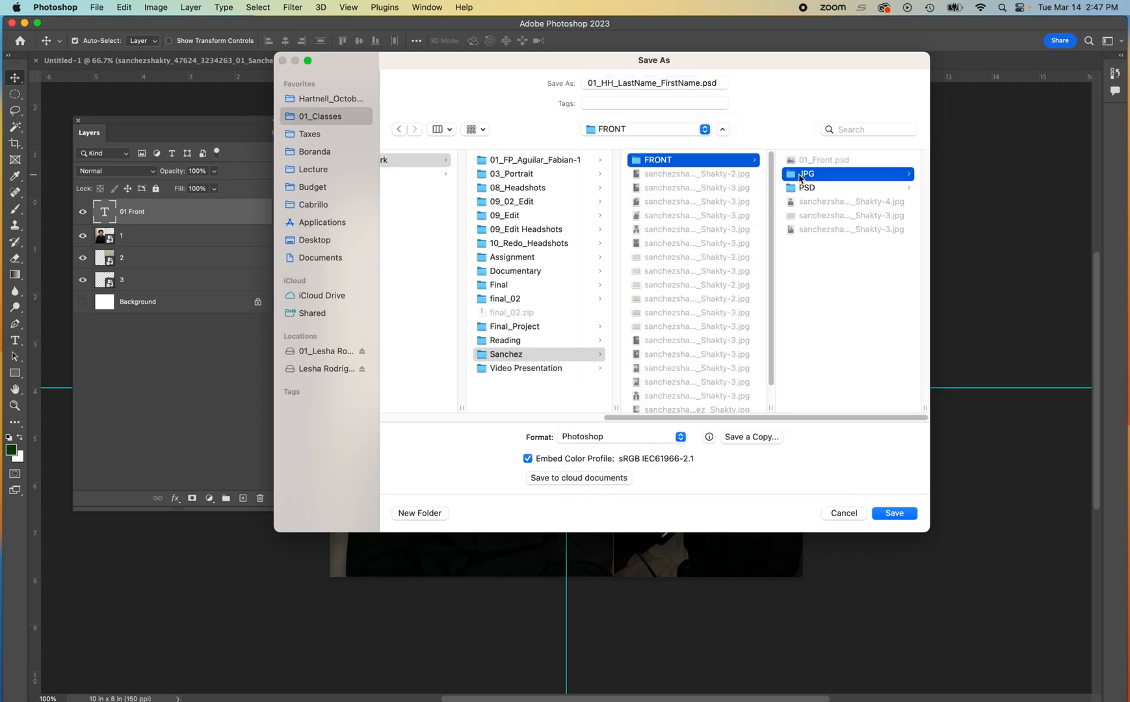
pyautogui.click(632, 439)
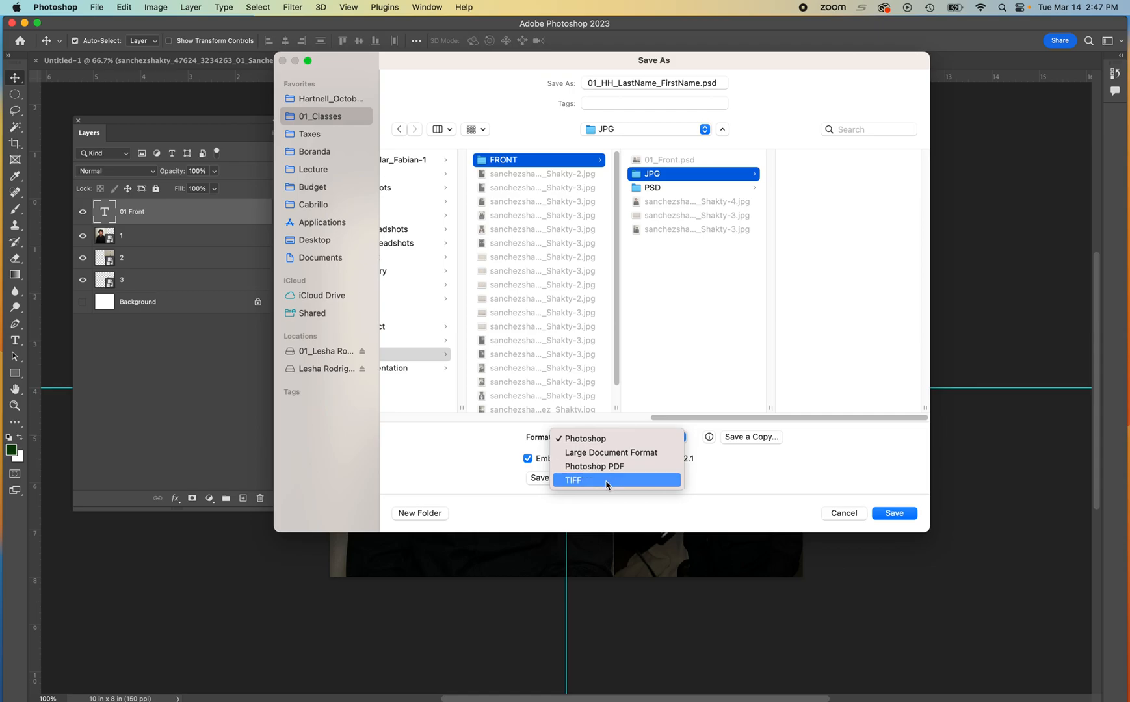
pyautogui.click(746, 441)
pyautogui.click(746, 441)
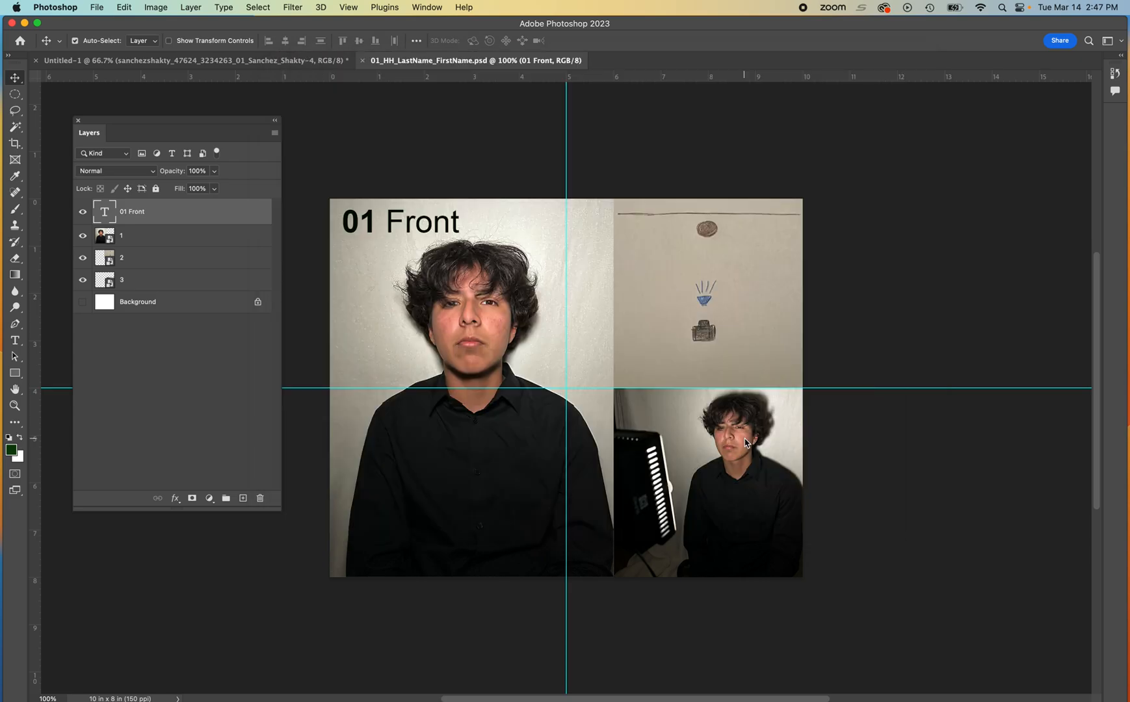
pyautogui.press('super+alt+s')
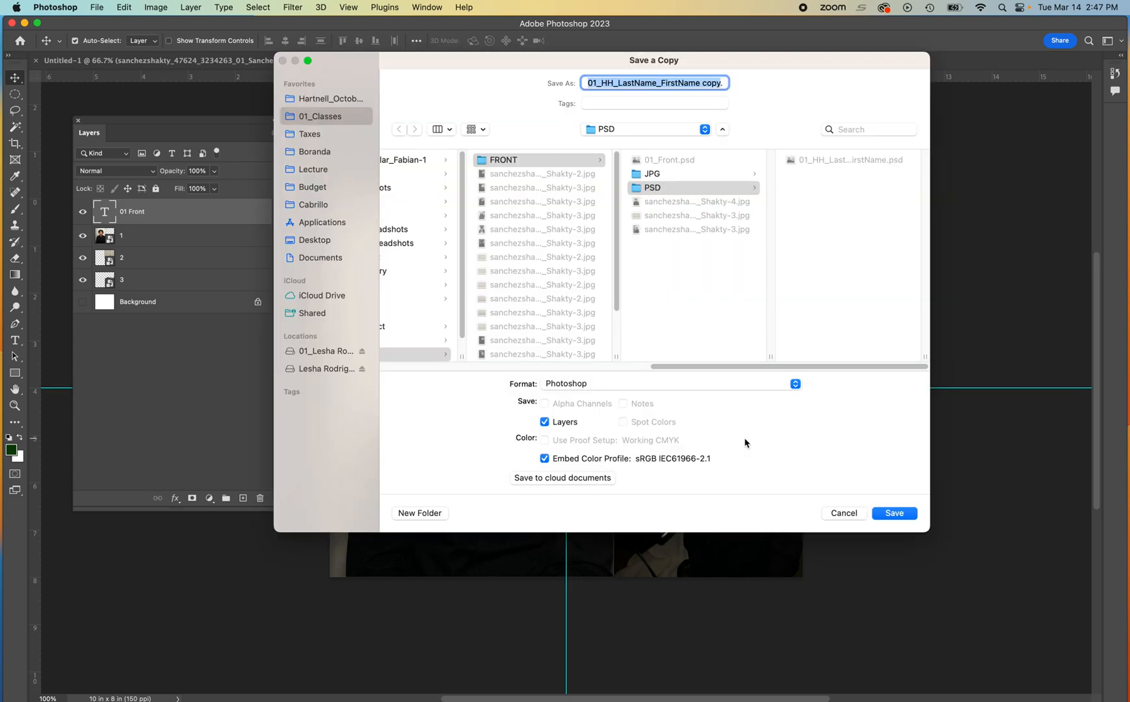
pyautogui.click(704, 387)
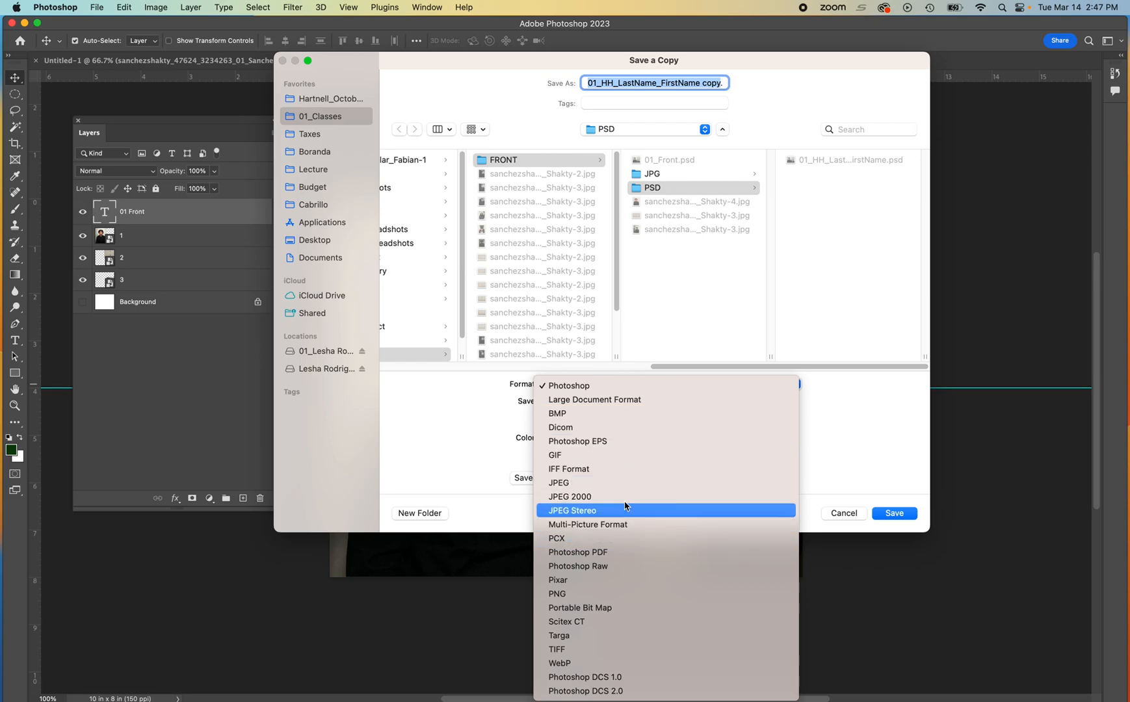
pyautogui.click(625, 485)
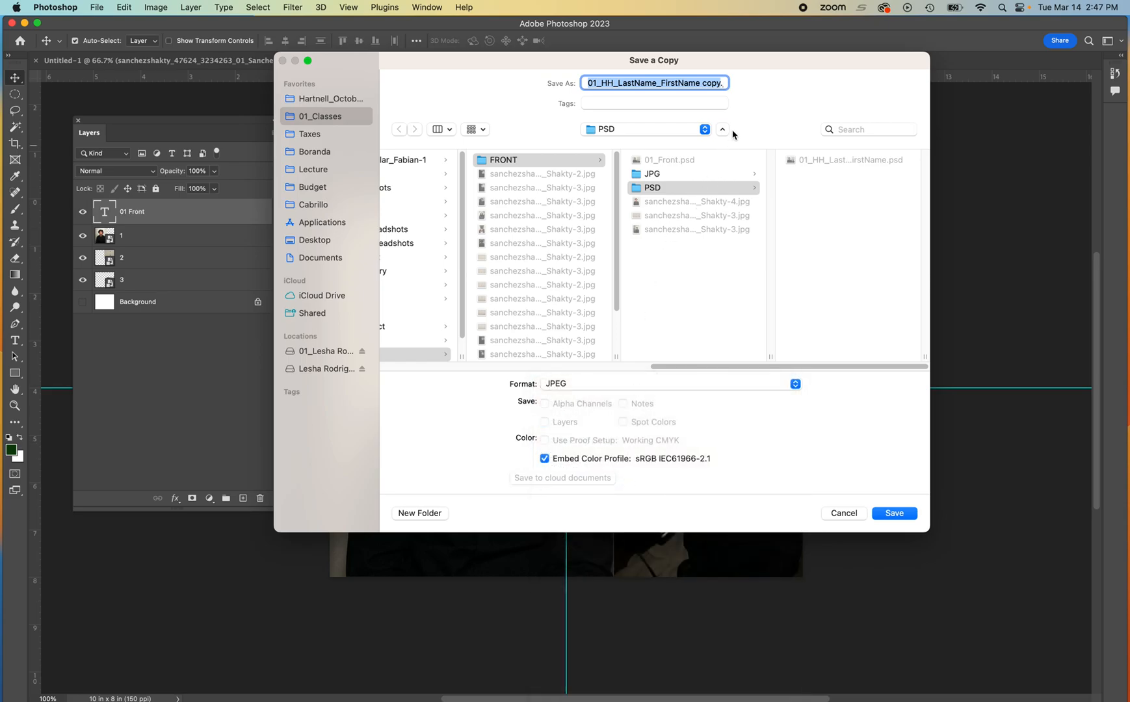
# Name the JPEG copy 01_HH_LastName_FirstName and save it in the JPG folder at maximum quality 12, Baseline (Standard)
pyautogui.moveTo(700, 81); pyautogui.dragTo(764, 91)
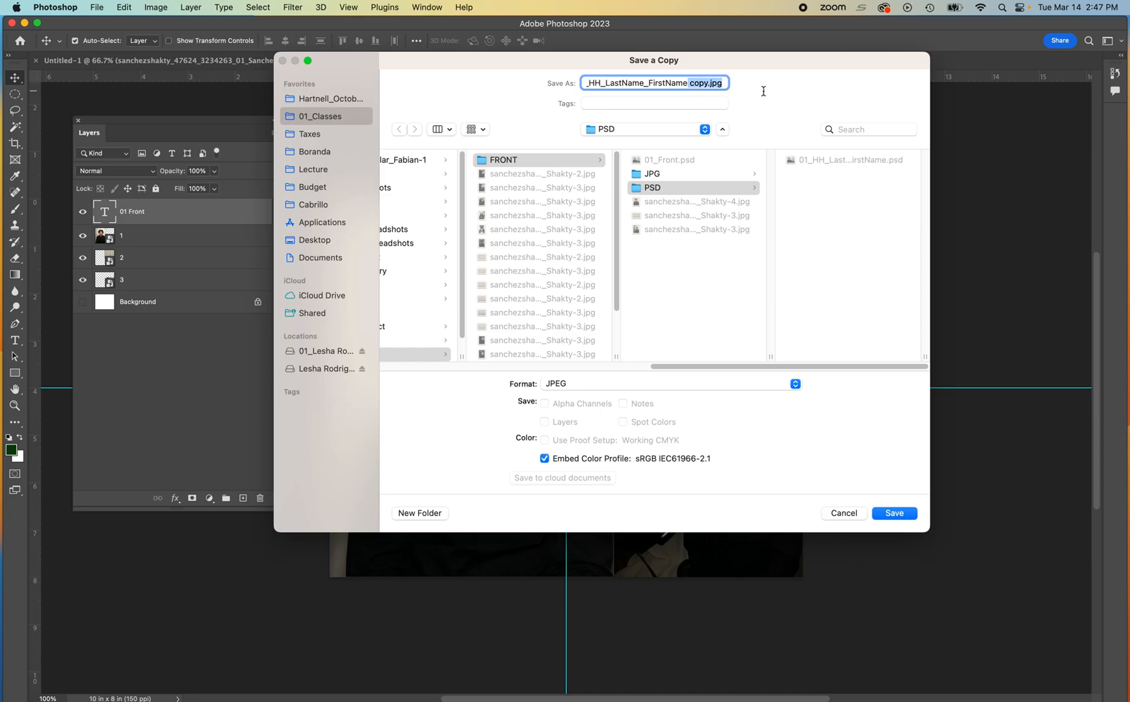
pyautogui.press('BackSpace')
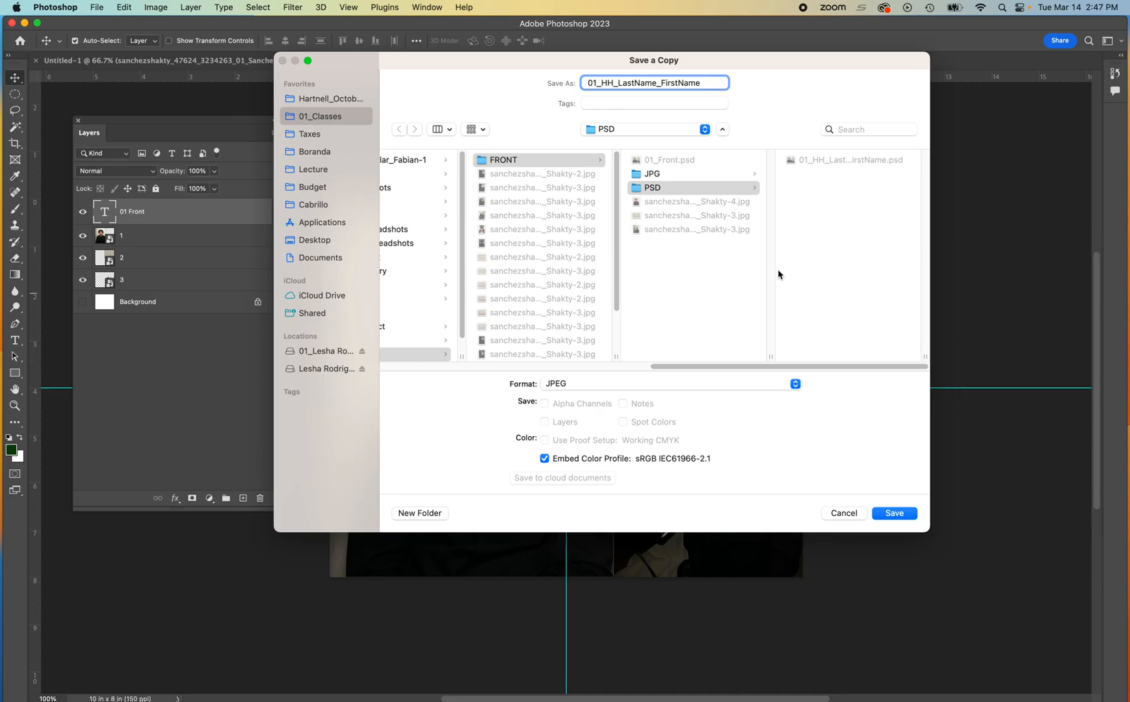
pyautogui.click(674, 174)
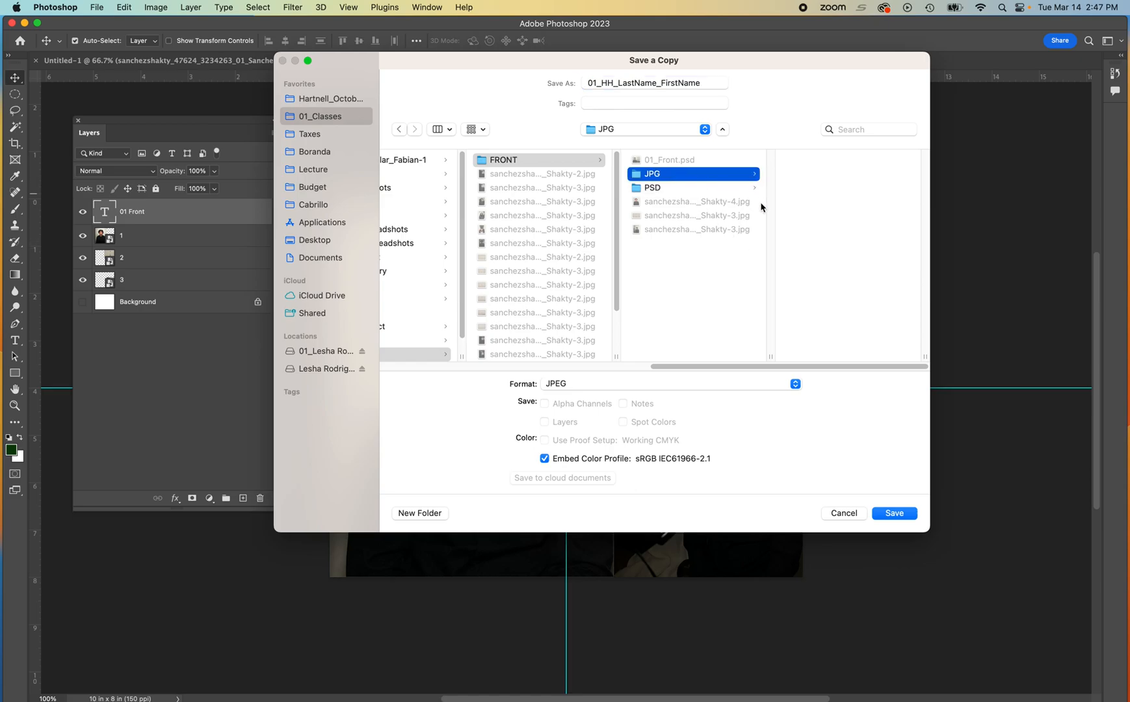
pyautogui.click(894, 514)
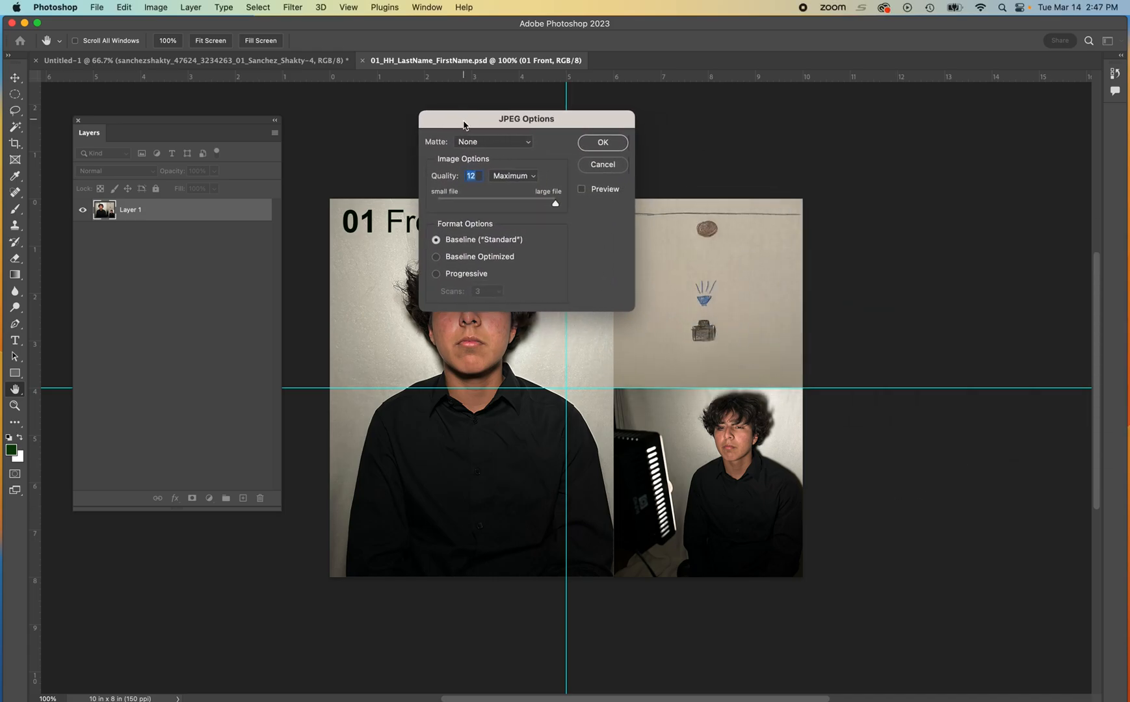
pyautogui.click(597, 147)
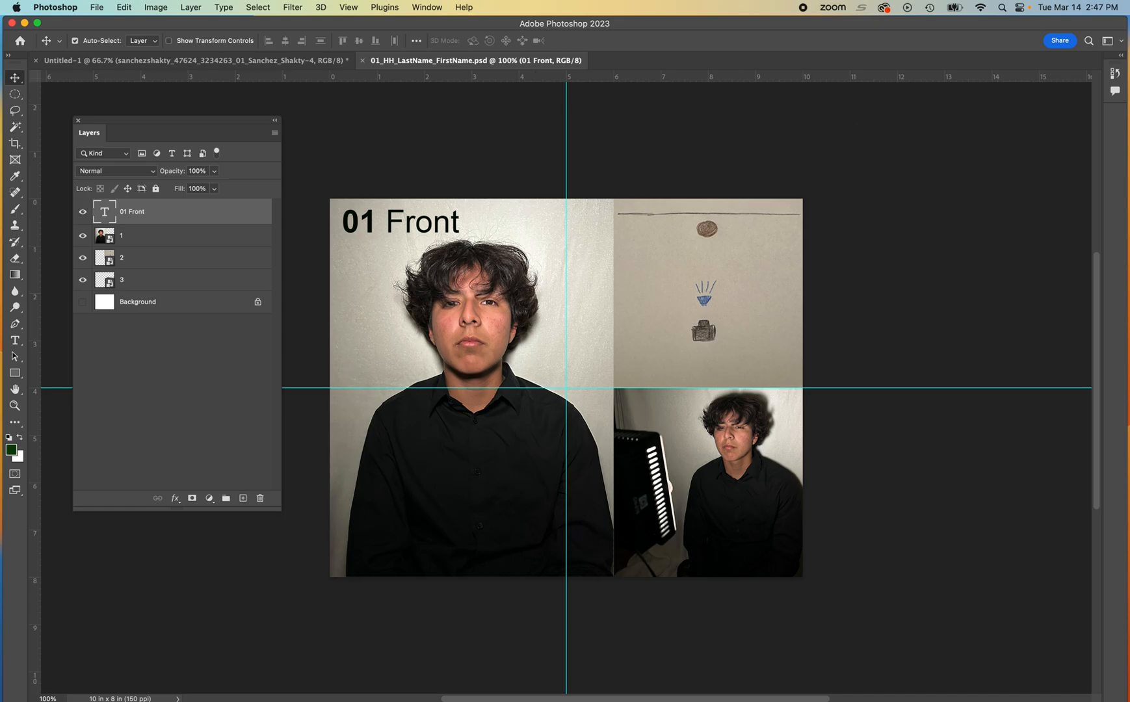
# Switch to QuickTime Player's file browser and go through 01_Classes, PHO_3, 2022_Fall and Student Work to the FRONT folder
pyautogui.press('super+Tab')
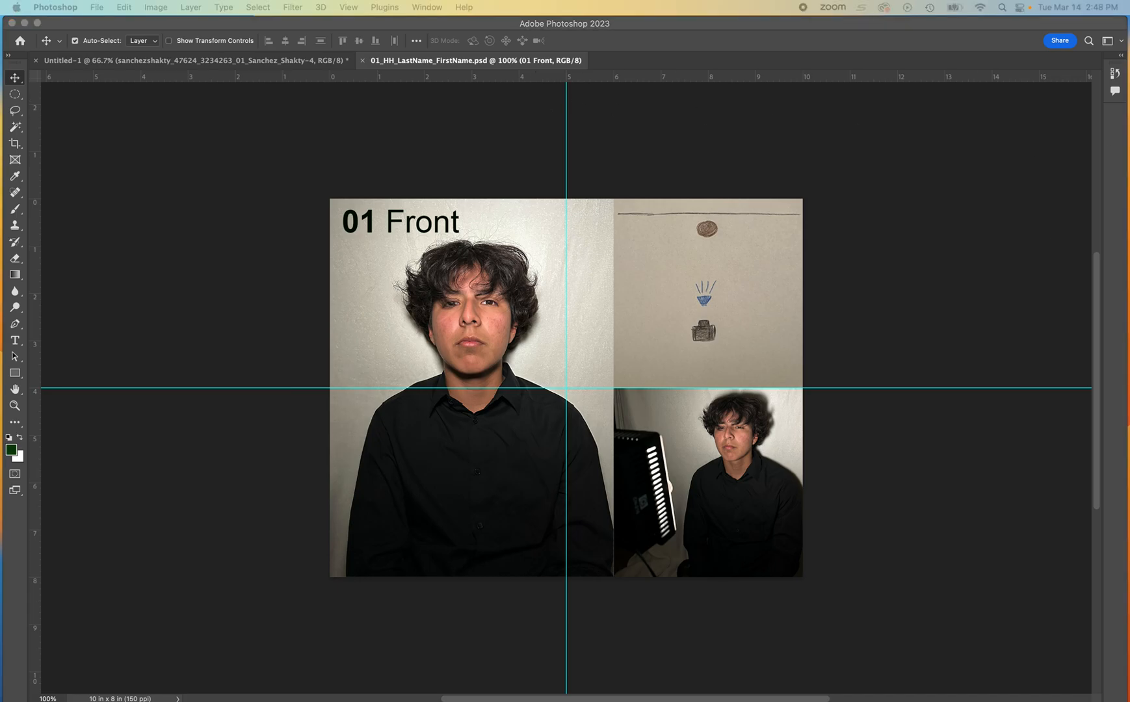
pyautogui.moveTo(1129, 255); pyautogui.dragTo(496, 56)
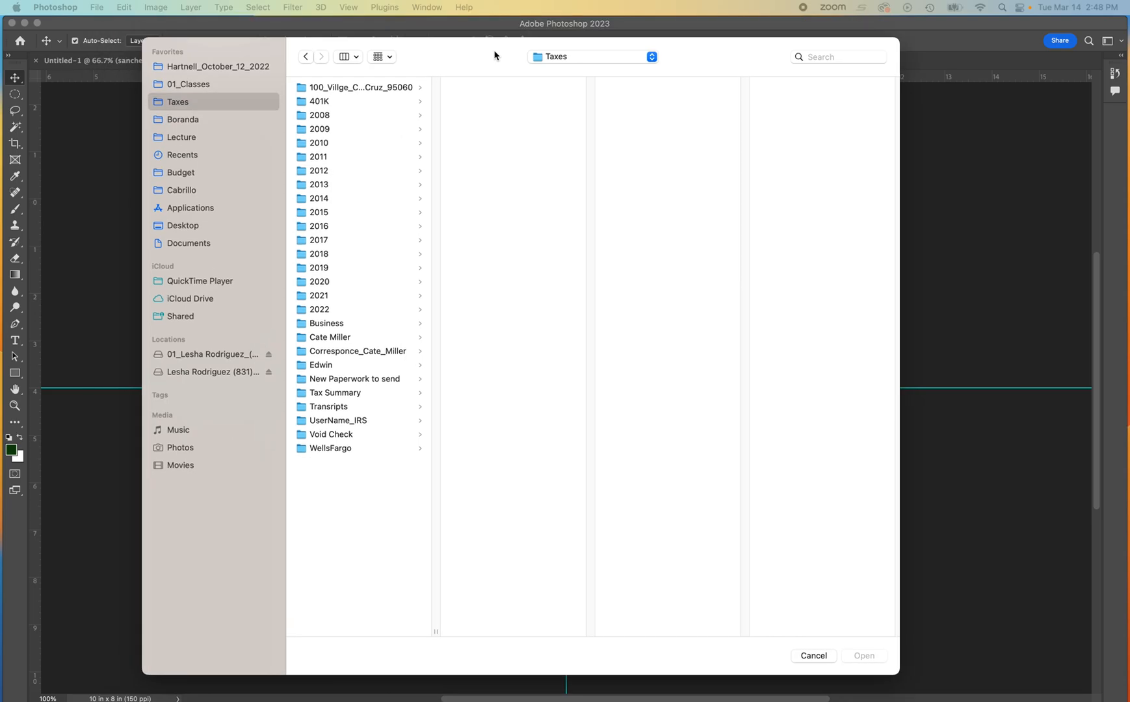
pyautogui.click(206, 87)
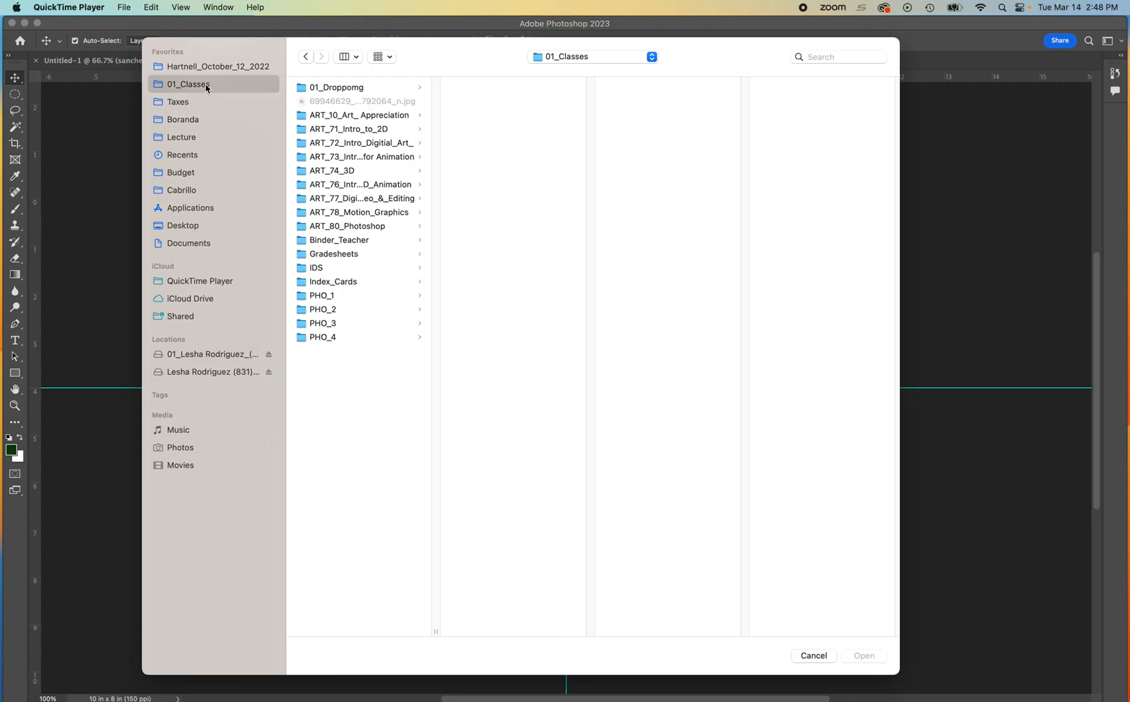
pyautogui.click(323, 323)
pyautogui.click(493, 118)
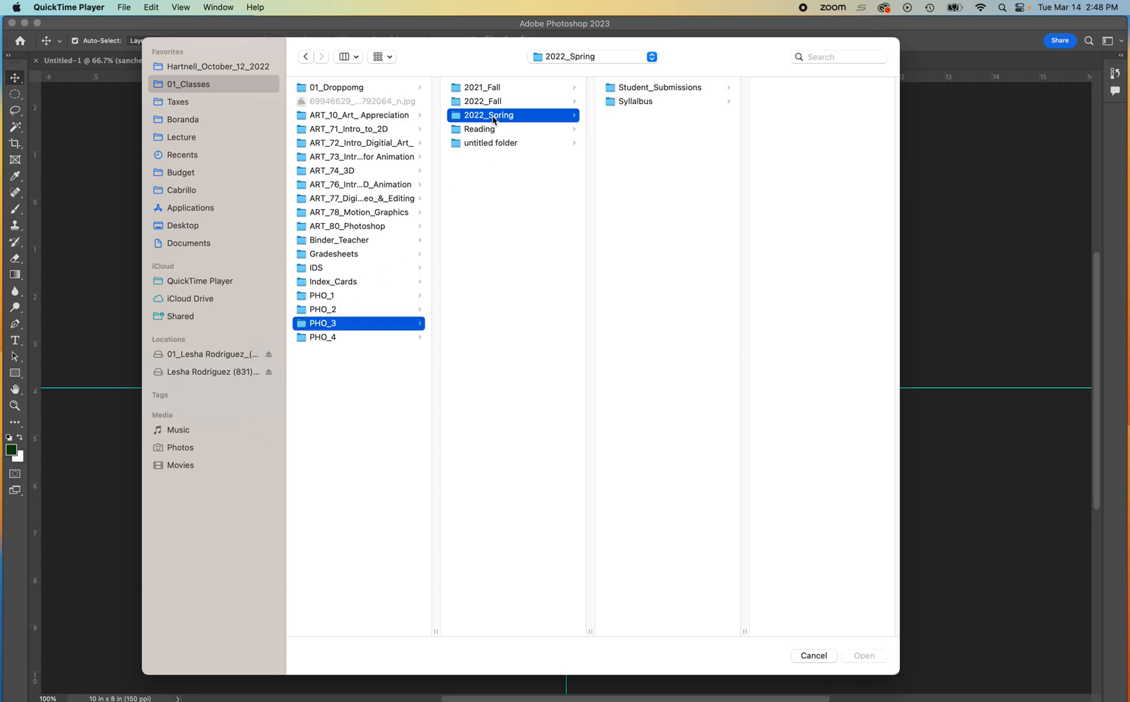
pyautogui.click(495, 102)
pyautogui.click(628, 93)
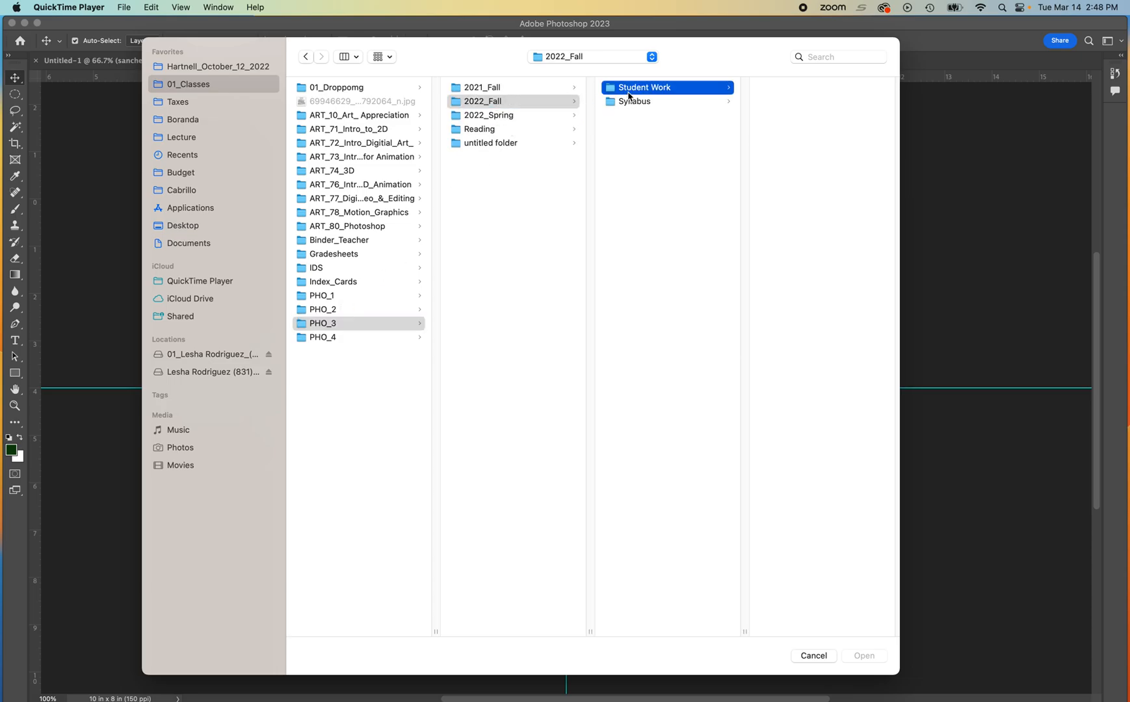
pyautogui.click(796, 284)
pyautogui.click(767, 89)
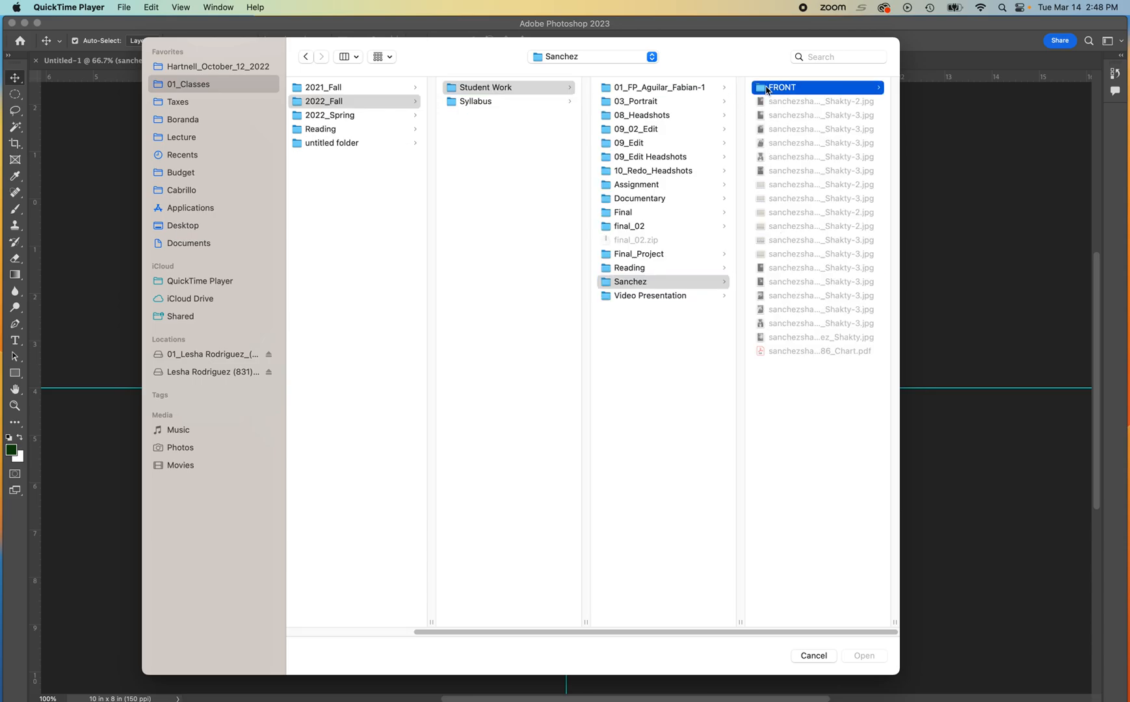
# Examine the saved files in the JPG and PSD folders and close the file browser
pyautogui.click(764, 104)
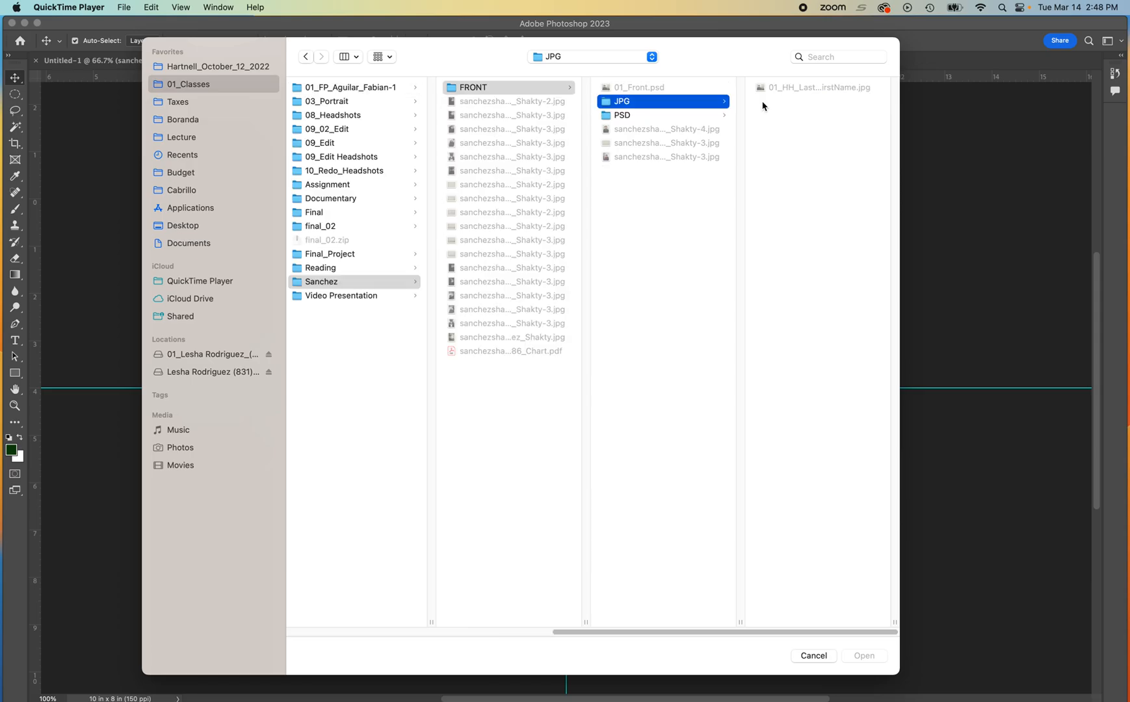
pyautogui.click(648, 116)
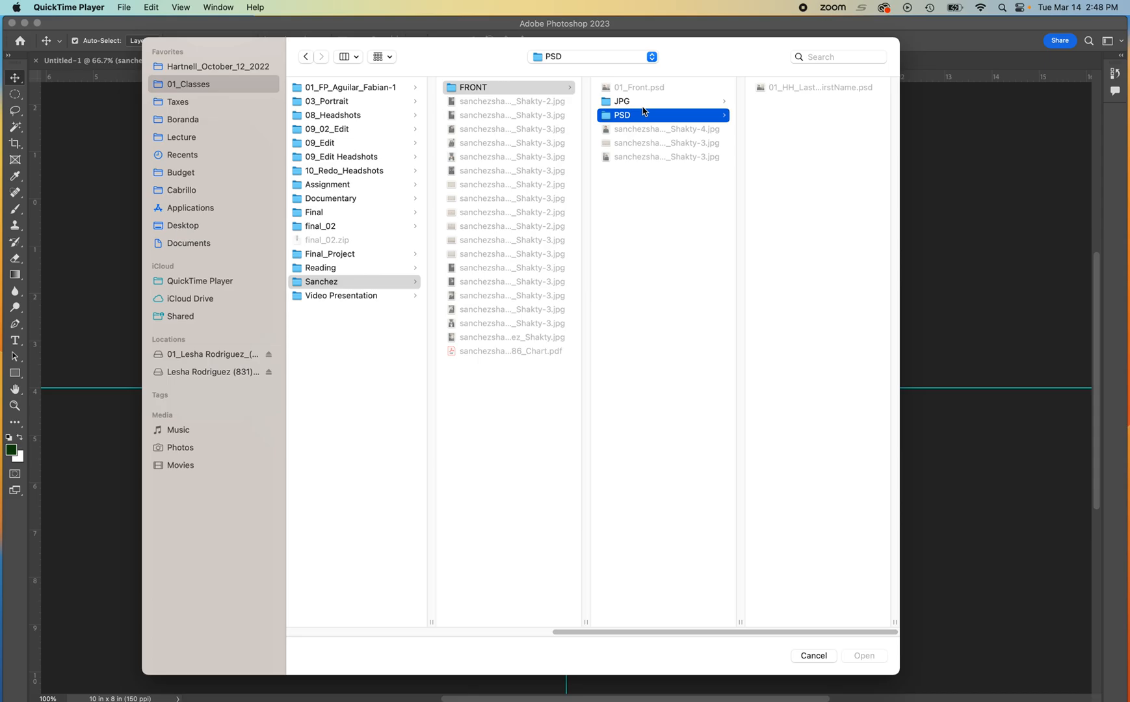
pyautogui.click(642, 104)
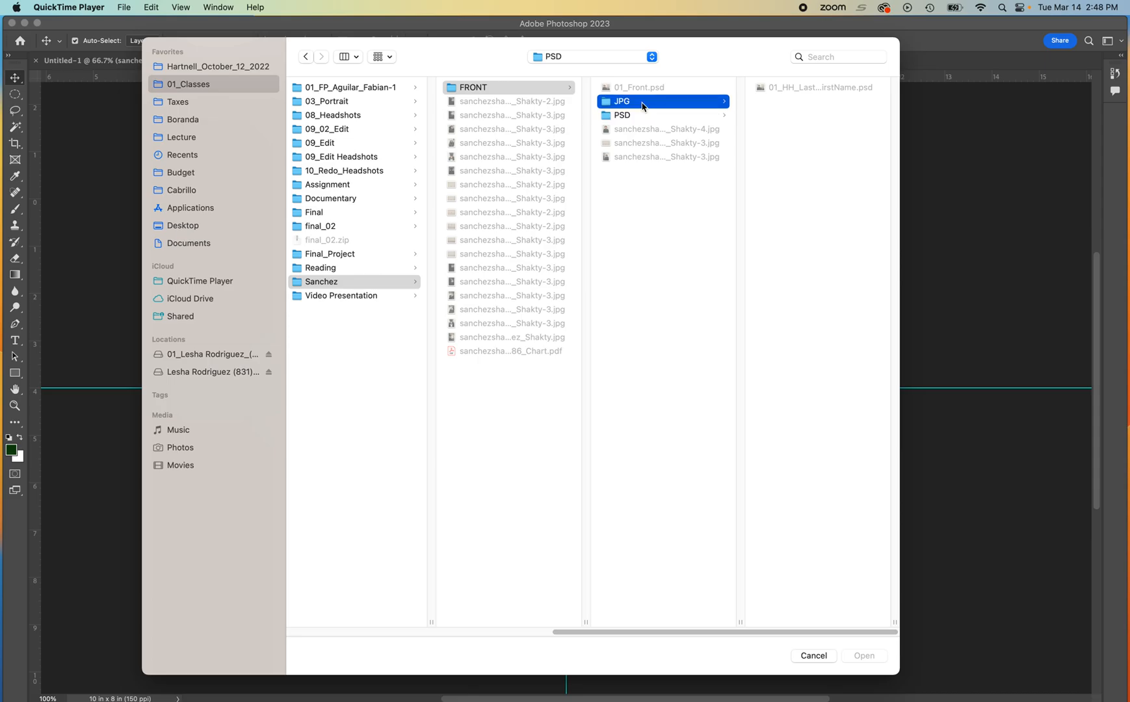
pyautogui.click(813, 656)
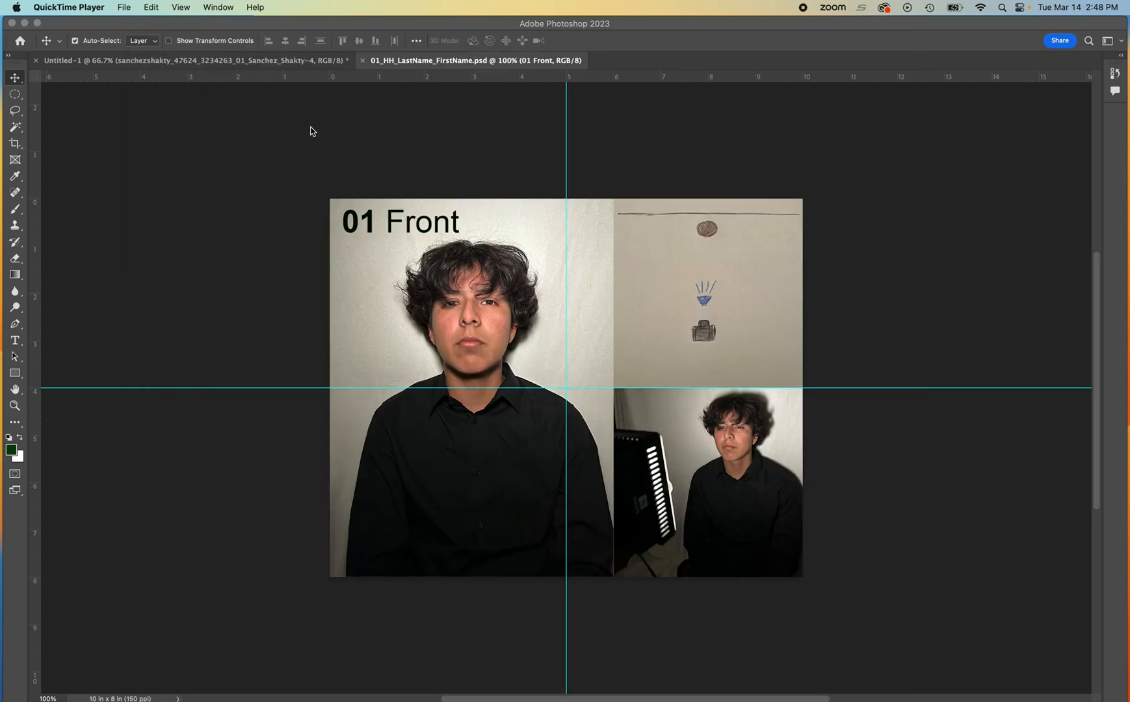